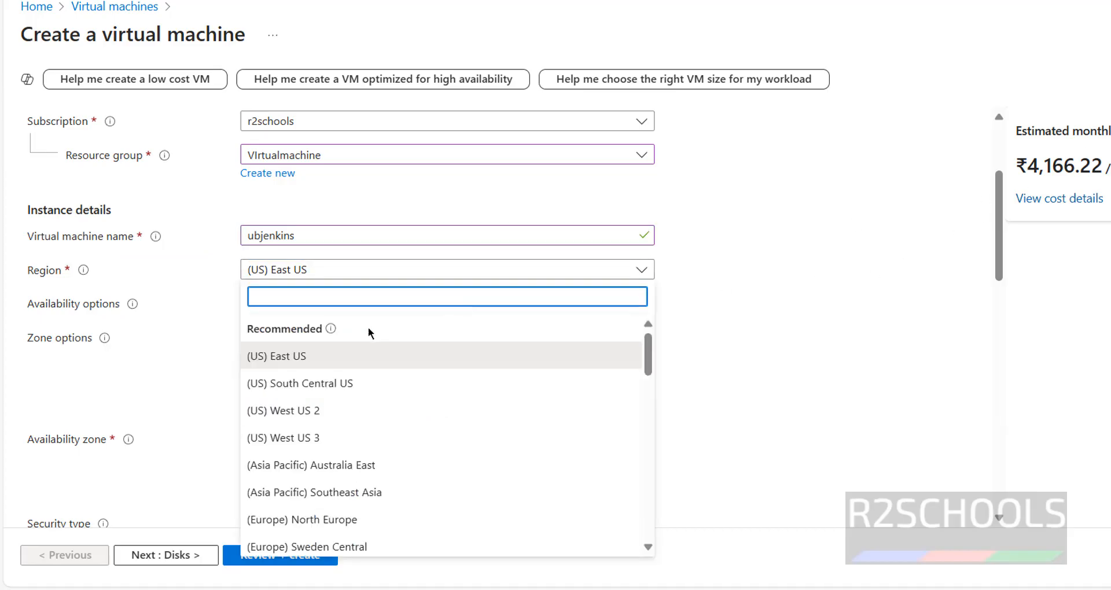
Step: Try (US) South Central US as the virtual machine's region and return it to (US) East US
{"action": "left_click", "coordinate": [322, 384]}
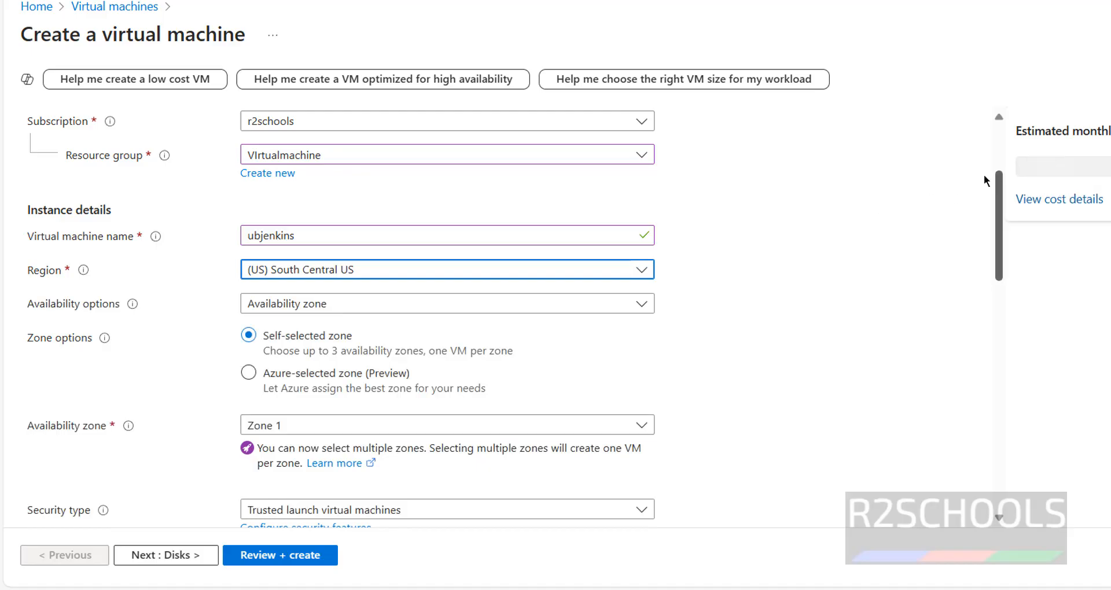
{"action": "left_click", "coordinate": [578, 270]}
{"action": "left_click", "coordinate": [388, 360]}
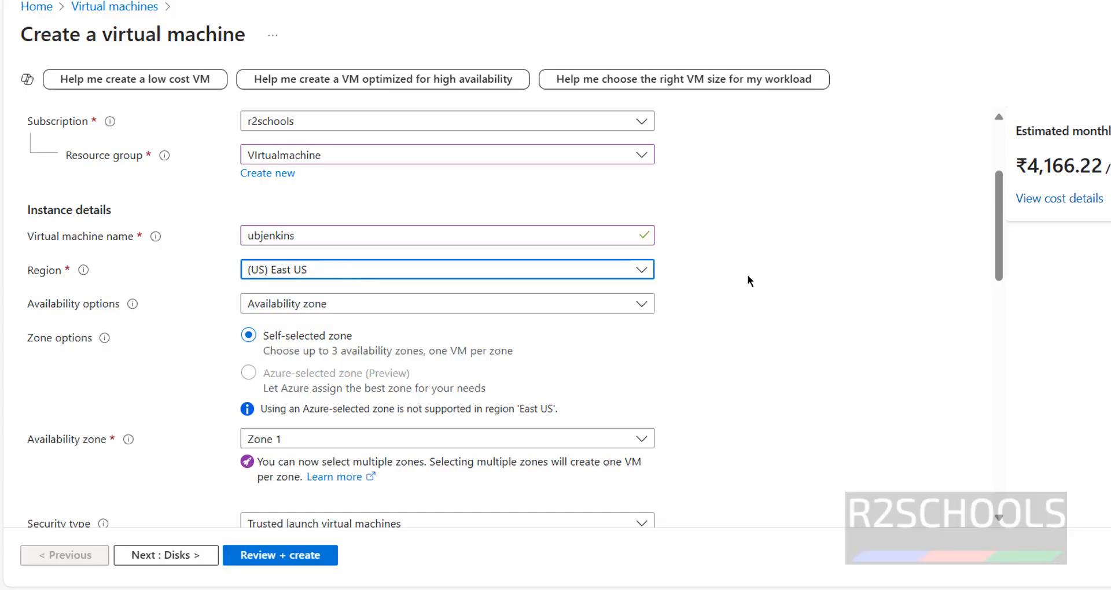
Step: Set the availability options to Availability zone and keep only Zone 1 selected as the availability zone
{"action": "left_click", "coordinate": [492, 304]}
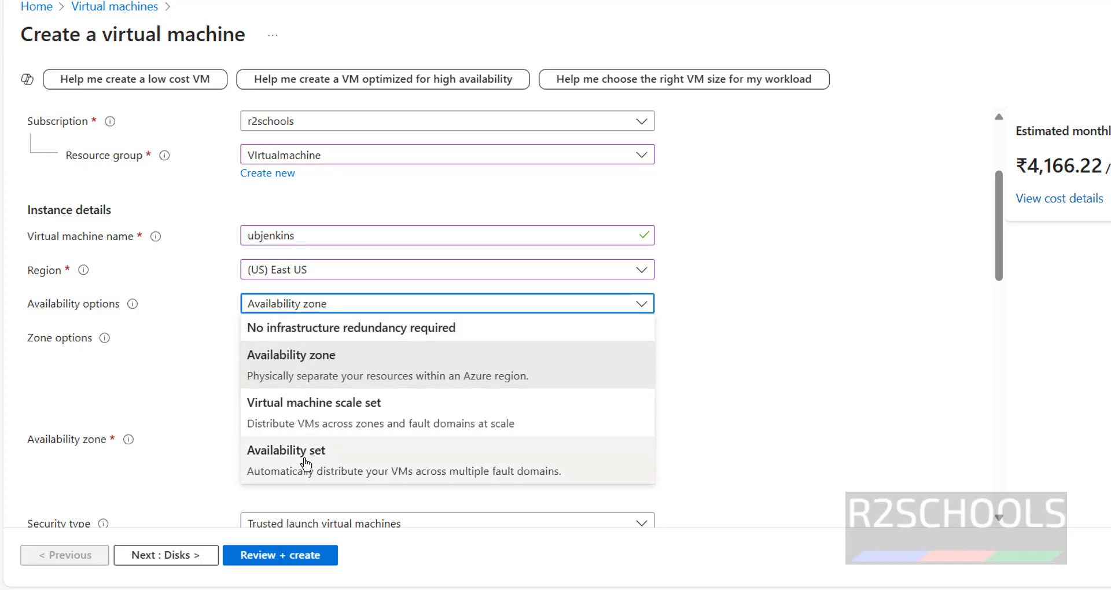
{"action": "left_click", "coordinate": [362, 373]}
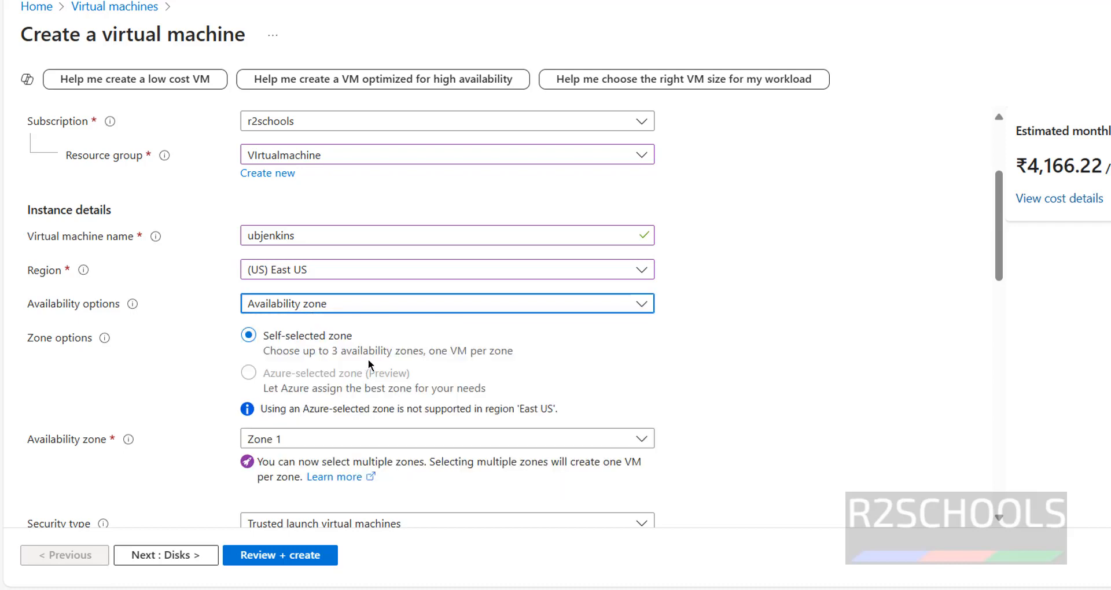
{"action": "left_click", "coordinate": [719, 328]}
{"action": "scroll", "coordinate": [288, 288], "scroll_direction": "down", "scroll_amount": 3}
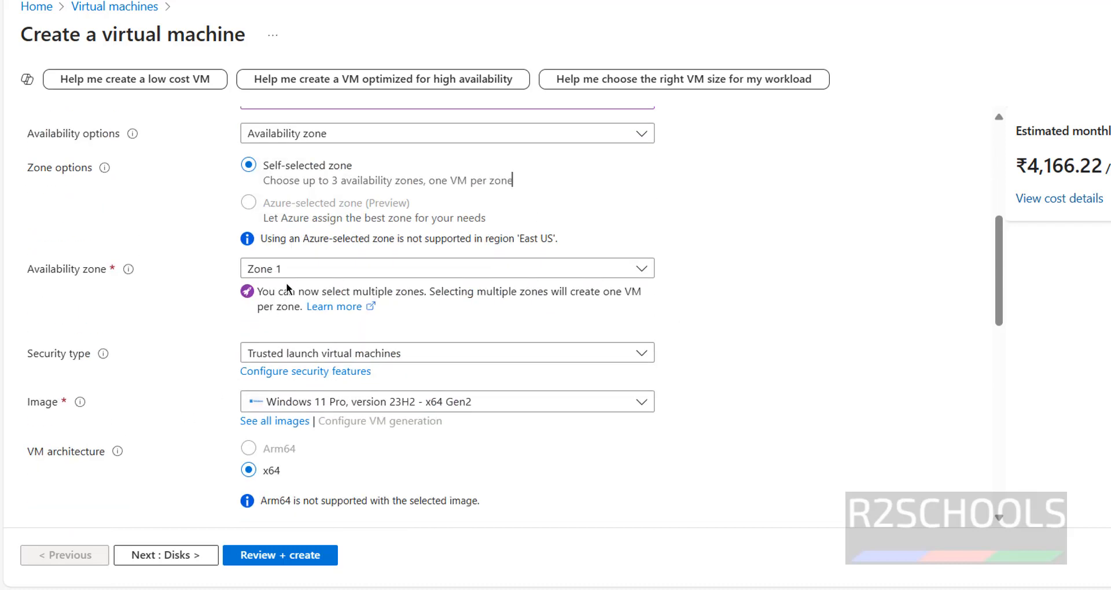
{"action": "left_click", "coordinate": [278, 269]}
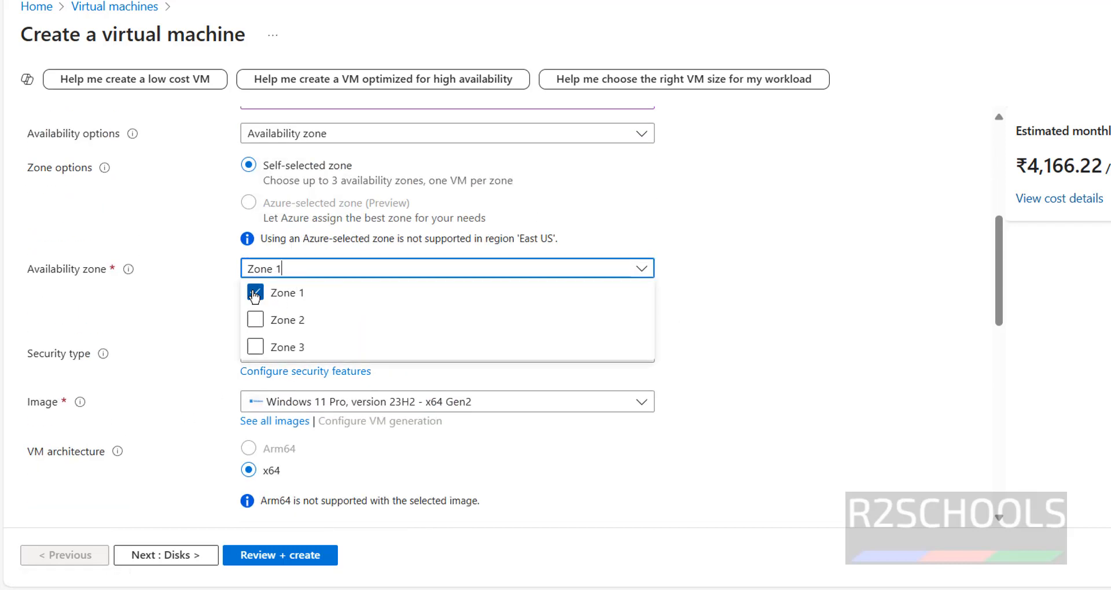
{"action": "left_click", "coordinate": [254, 294]}
{"action": "left_click", "coordinate": [255, 293]}
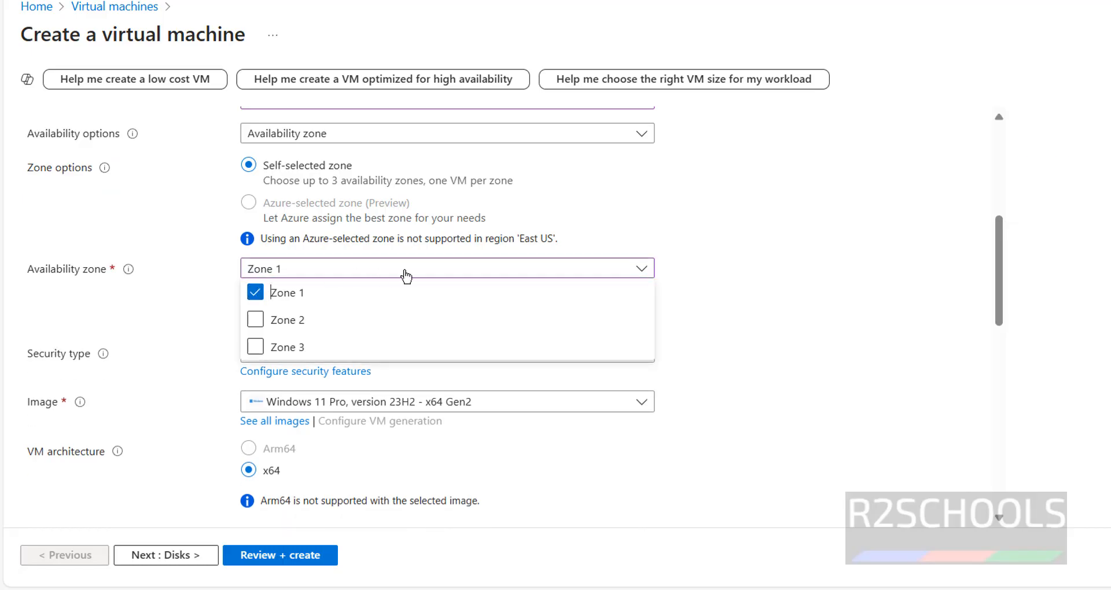
{"action": "left_click", "coordinate": [114, 294]}
Step: Set the security type to Standard and choose Ubuntu Server 24.04 LTS - x64 Gen 1 from the full image catalogue
{"action": "left_click", "coordinate": [298, 354]}
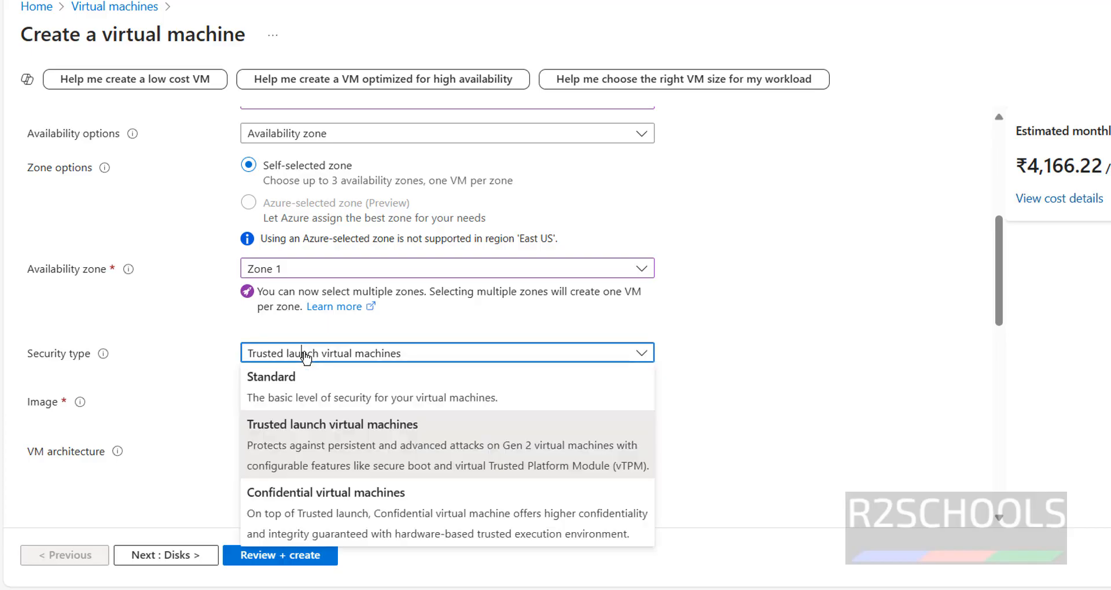
{"action": "left_click", "coordinate": [284, 380]}
{"action": "left_click", "coordinate": [397, 388]}
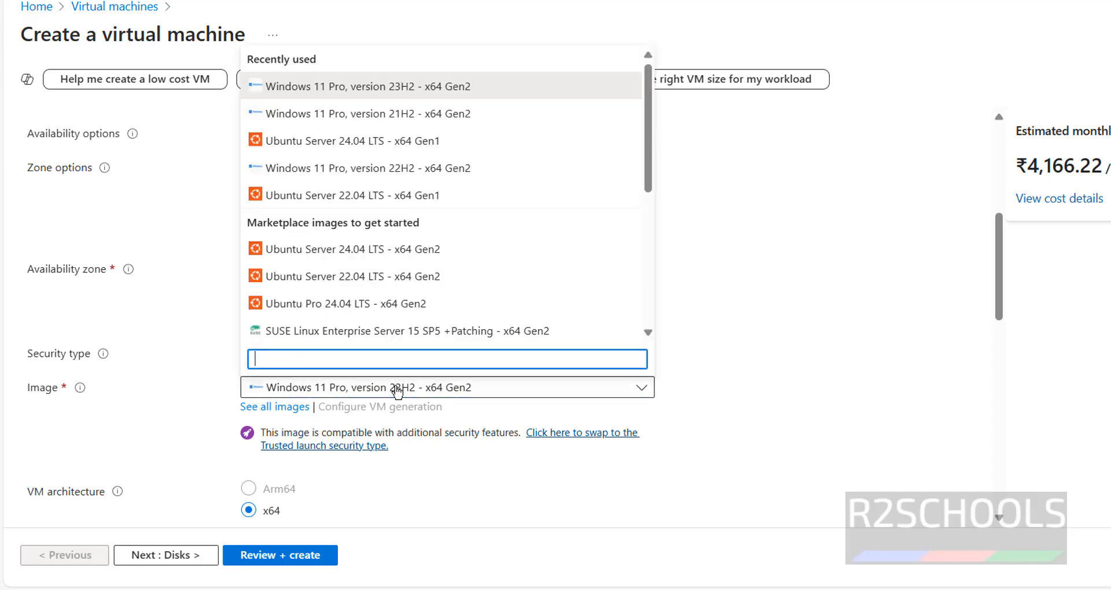
{"action": "left_click", "coordinate": [397, 389]}
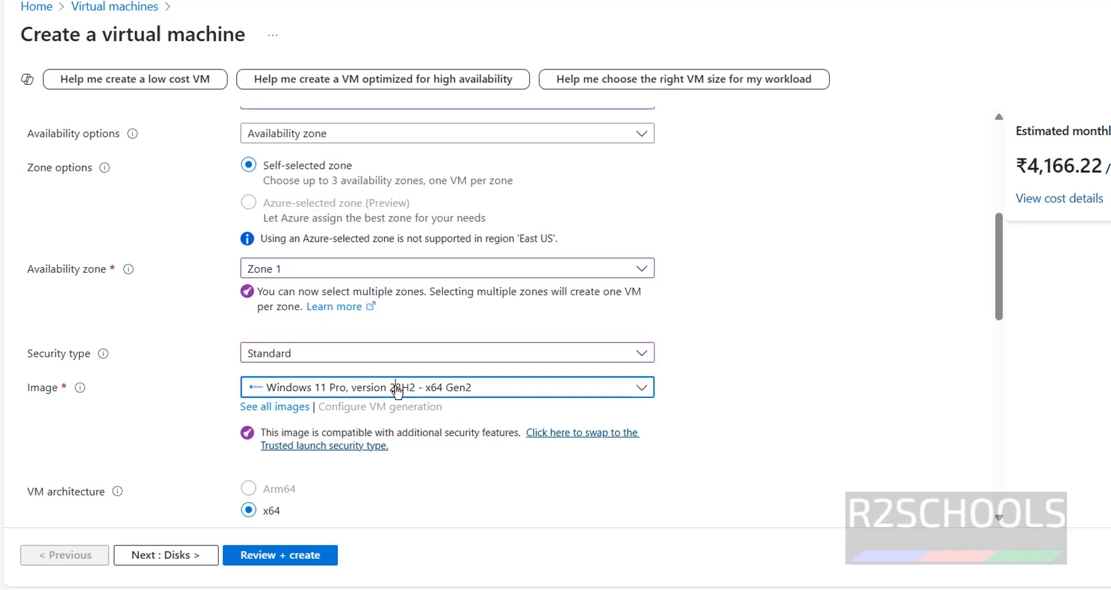
{"action": "left_click", "coordinate": [275, 408]}
{"action": "scroll", "coordinate": [316, 415], "scroll_direction": "down", "scroll_amount": 7}
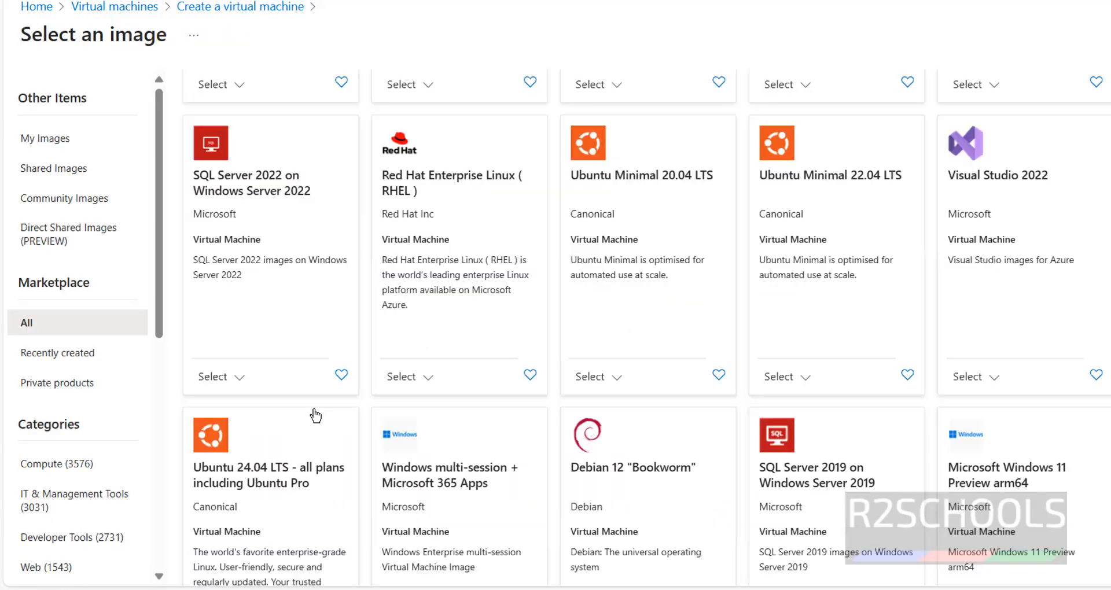
{"action": "scroll", "coordinate": [301, 425], "scroll_direction": "down", "scroll_amount": 4}
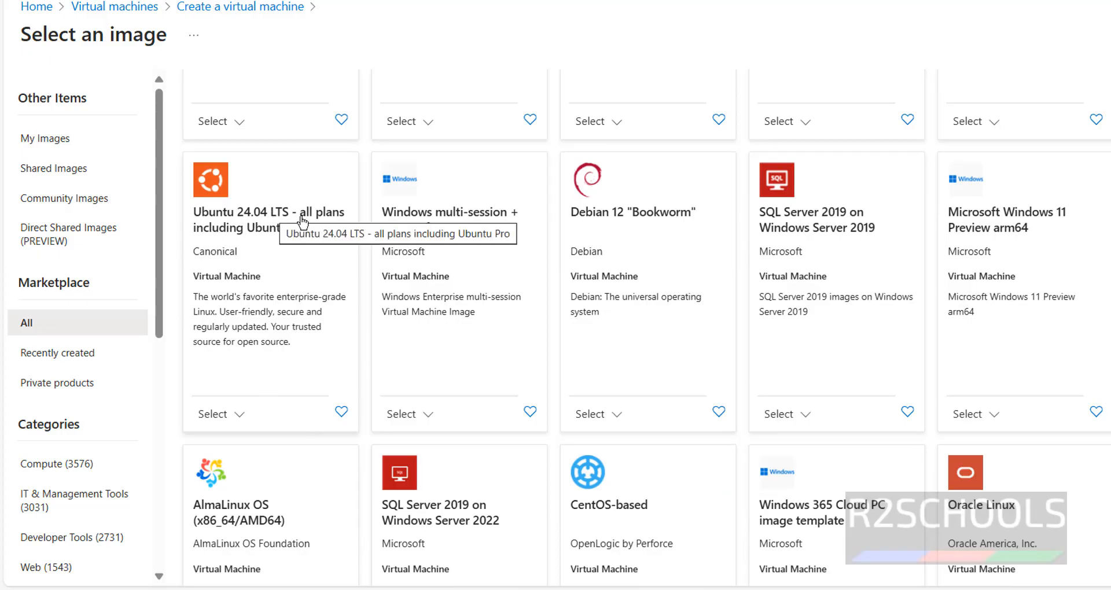
{"action": "left_click", "coordinate": [235, 415]}
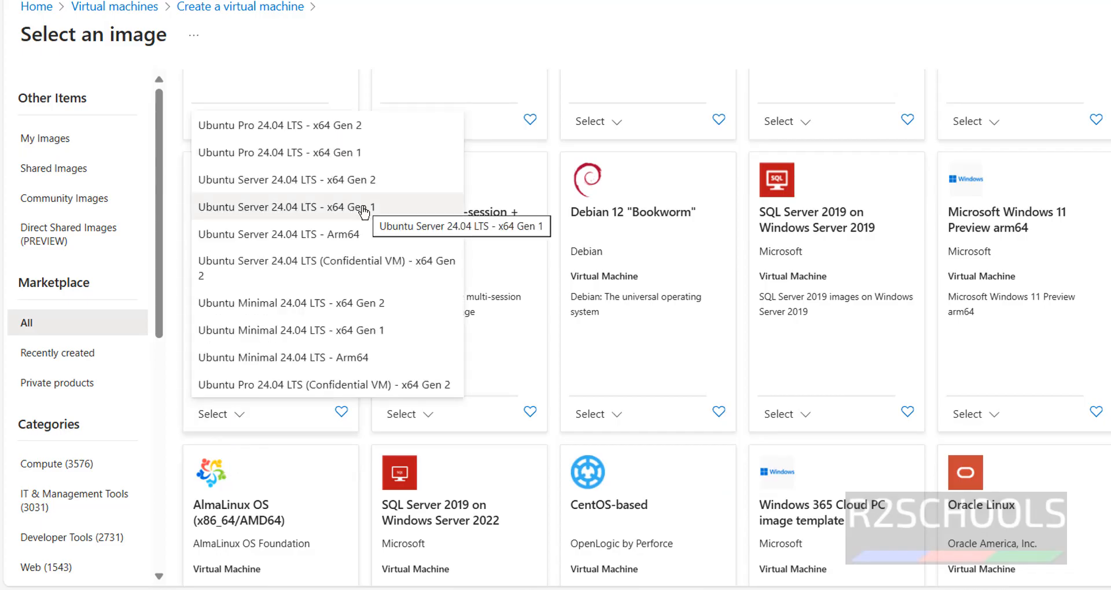
{"action": "left_click", "coordinate": [363, 209]}
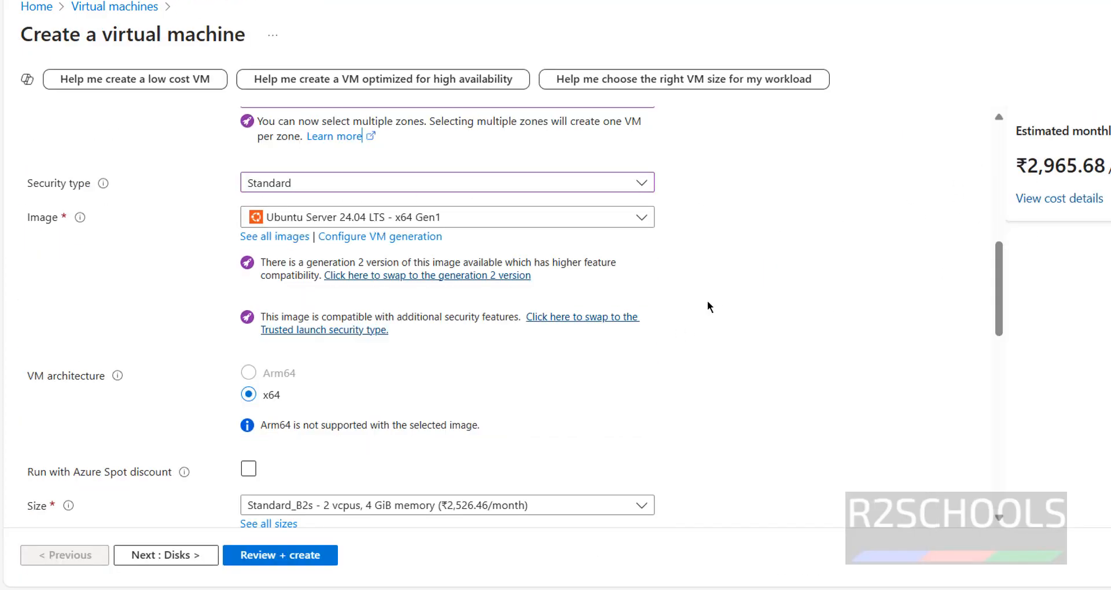
Step: Try the Windows 11 Pro, version 23H2 - x64 Gen2 image and return to Ubuntu Server 24.04 LTS - x64 Gen1
{"action": "left_click", "coordinate": [632, 219]}
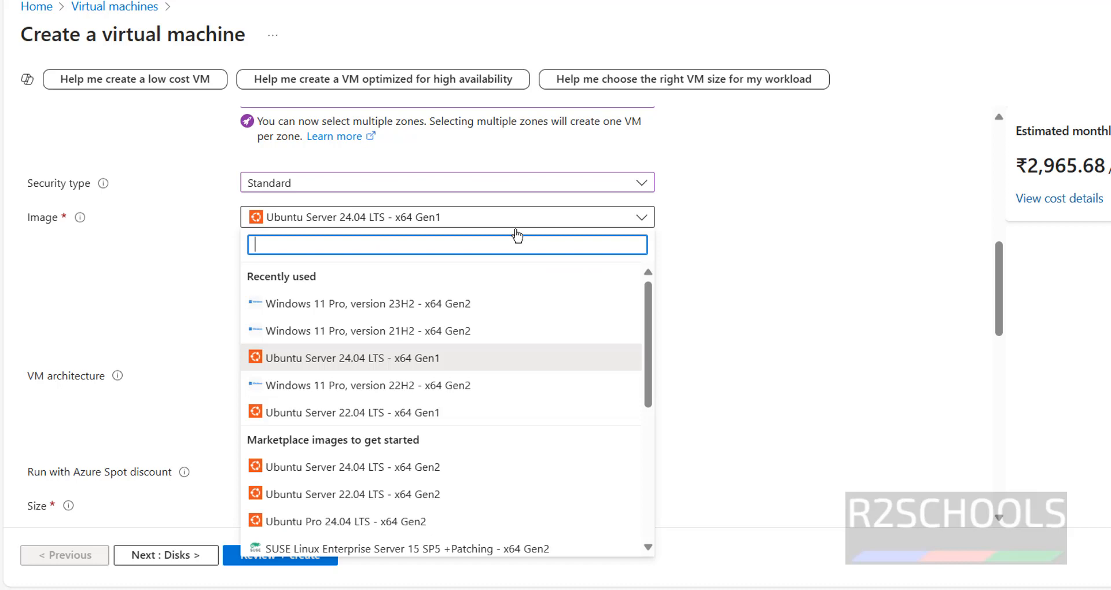
{"action": "left_click", "coordinate": [394, 304]}
{"action": "left_click", "coordinate": [486, 220]}
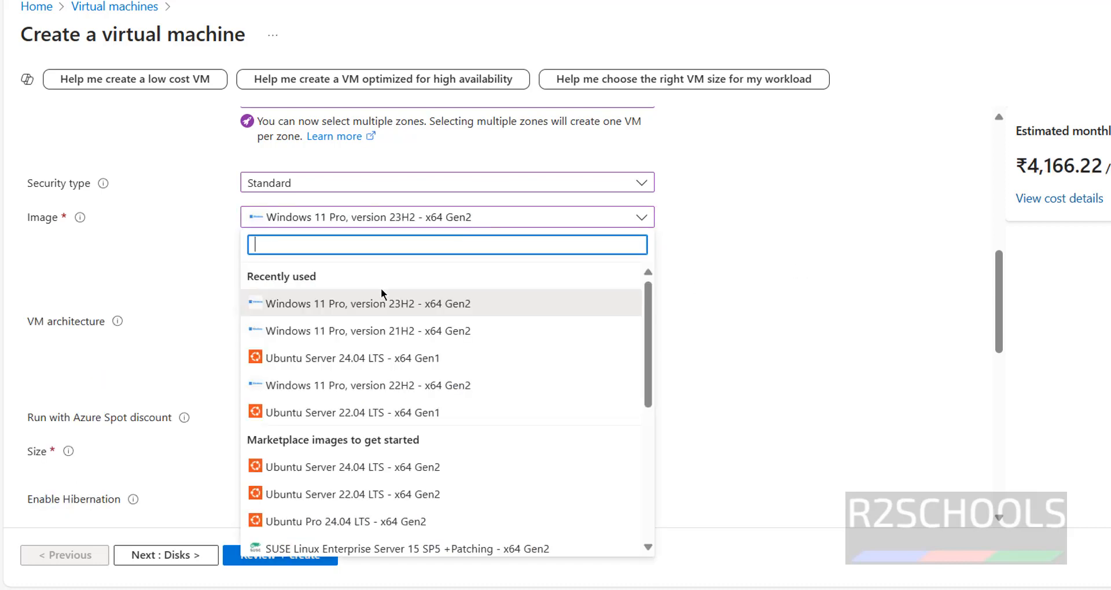
{"action": "left_click", "coordinate": [352, 364]}
Step: Review the available virtual machine sizes and the estimated monthly cost without changing the size
{"action": "scroll", "coordinate": [365, 243], "scroll_direction": "down", "scroll_amount": 4}
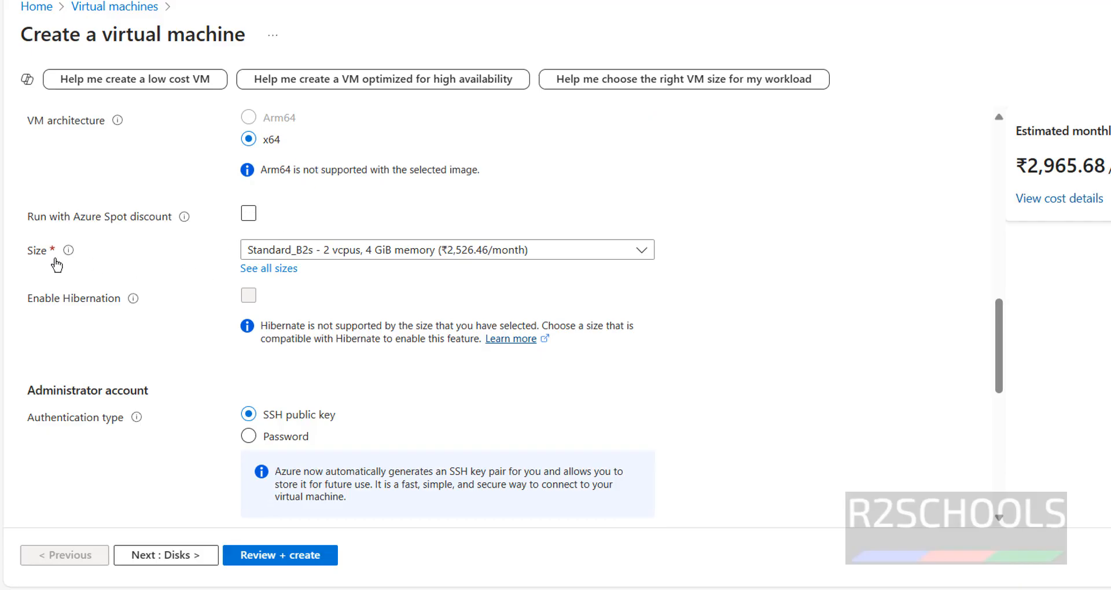
{"action": "left_click", "coordinate": [312, 254]}
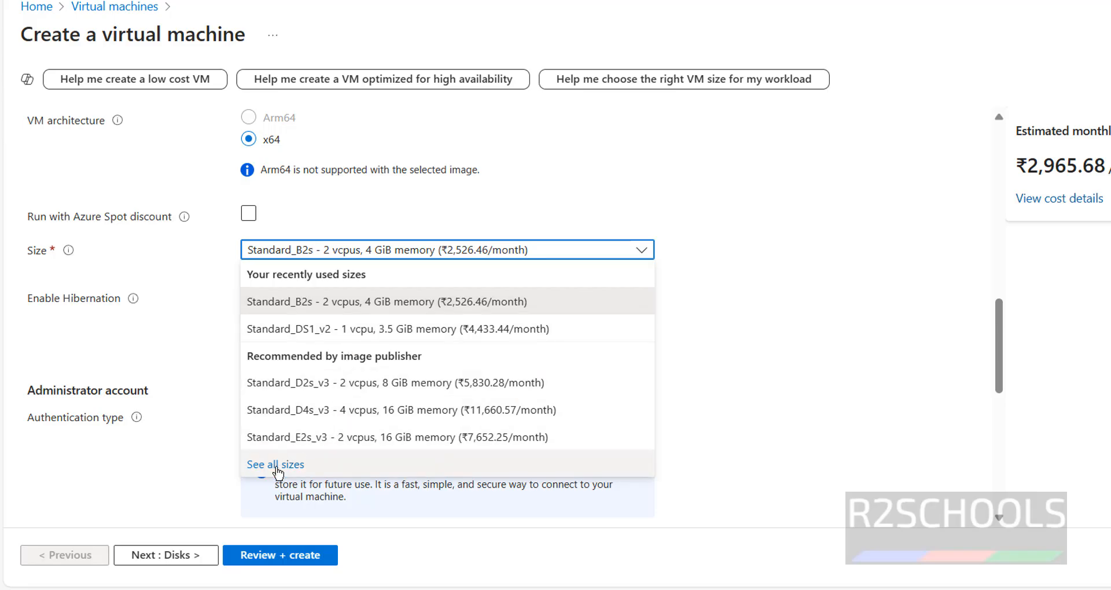
{"action": "left_click", "coordinate": [813, 360]}
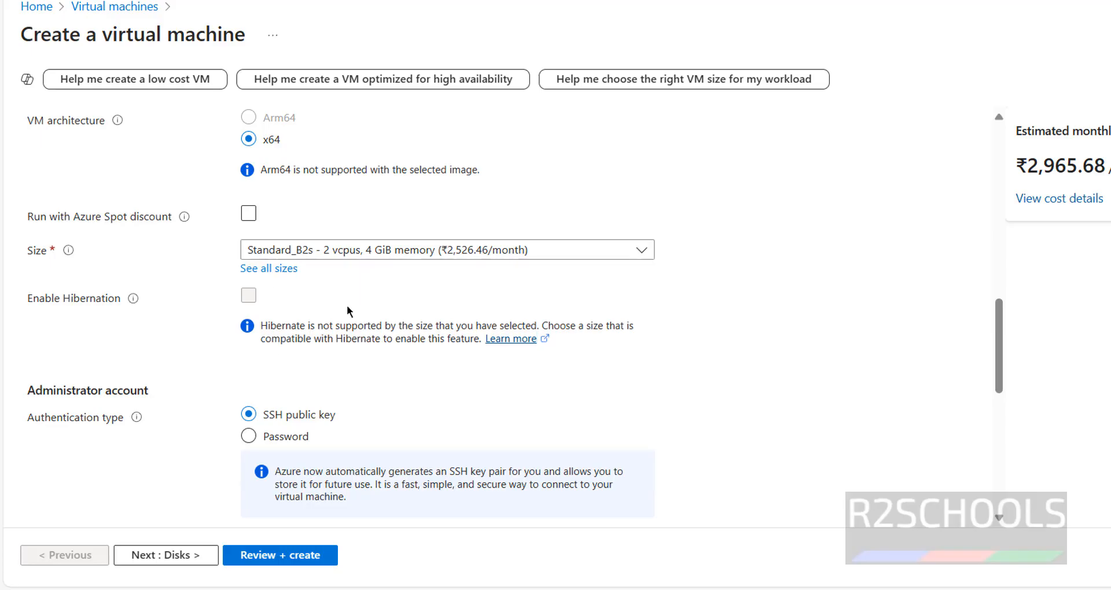
{"action": "scroll", "coordinate": [345, 316], "scroll_direction": "down", "scroll_amount": 5}
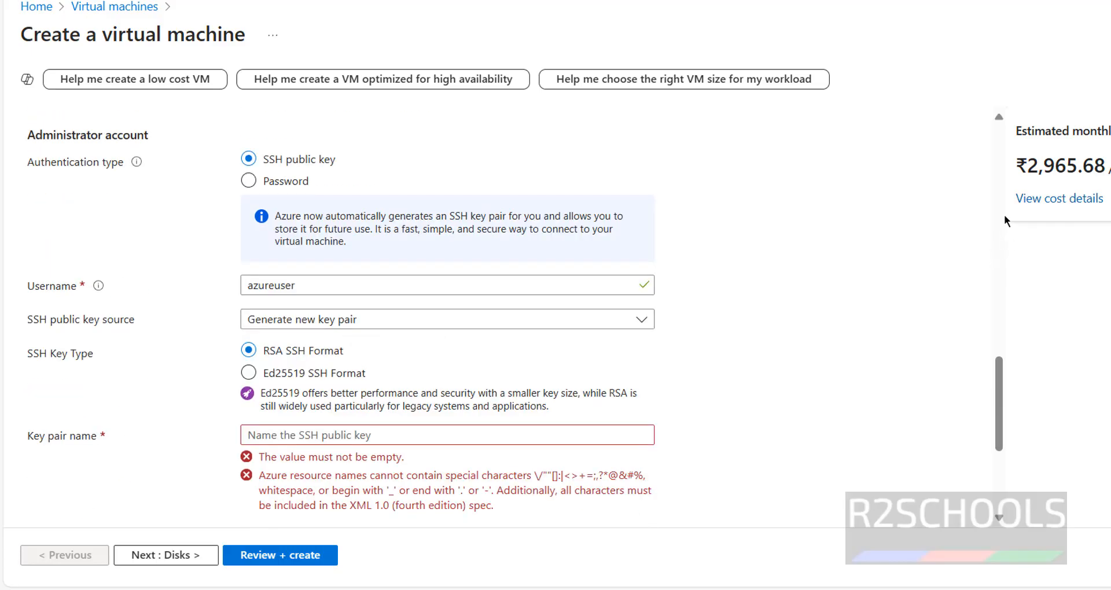
{"action": "left_click_drag", "start_coordinate": [1024, 172], "coordinate": [1106, 168]}
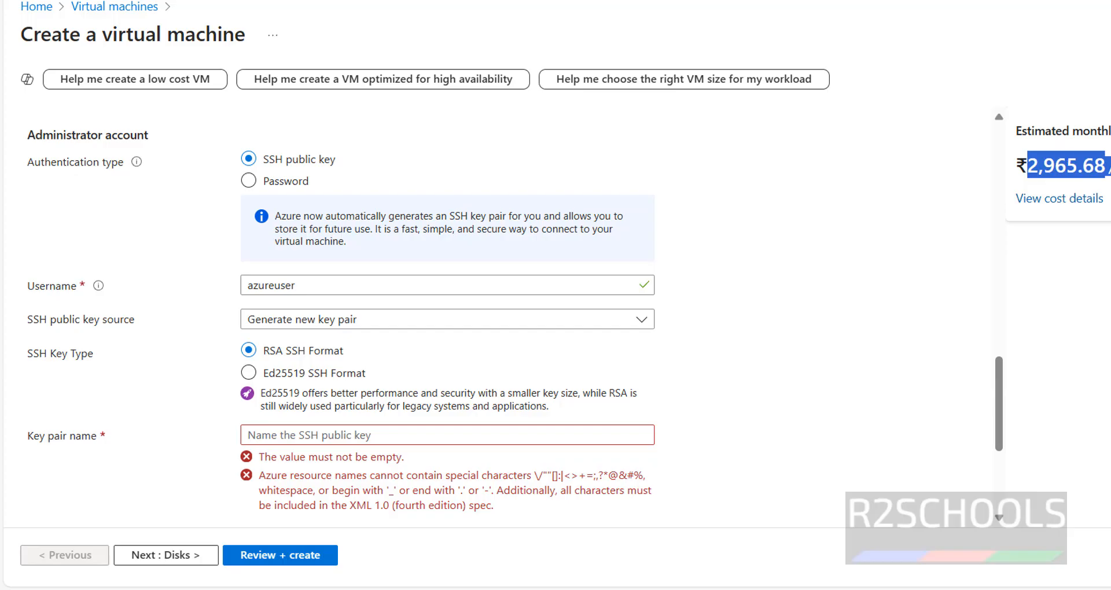
Step: Set the administrator account's authentication type to Password and its username to demouser
{"action": "left_click_drag", "start_coordinate": [27, 135], "coordinate": [162, 135]}
{"action": "left_click", "coordinate": [162, 138]}
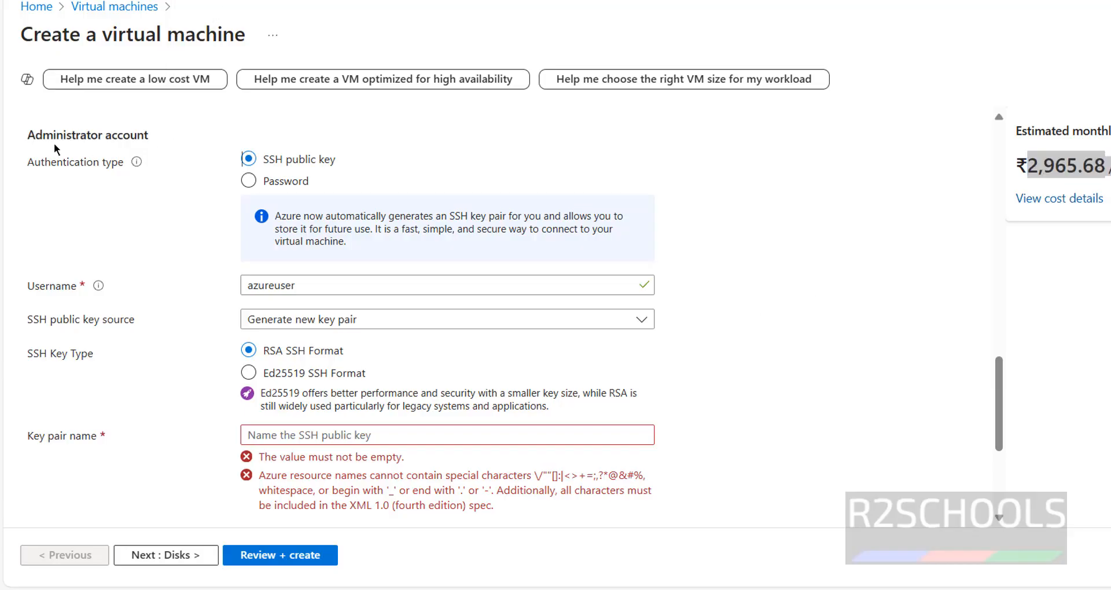
{"action": "left_click", "coordinate": [263, 182]}
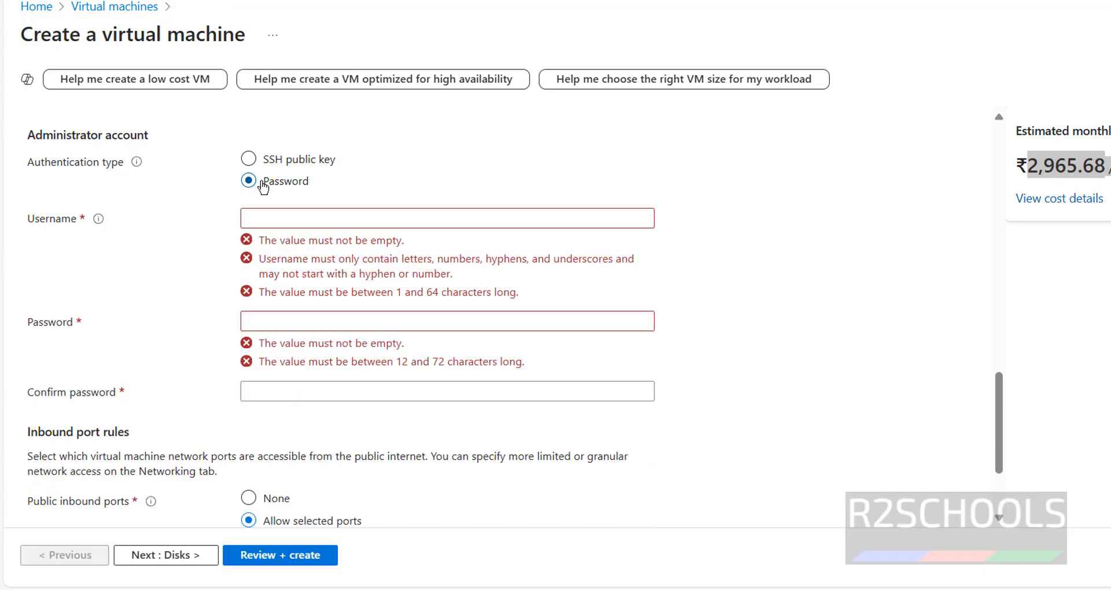
{"action": "left_click", "coordinate": [267, 225]}
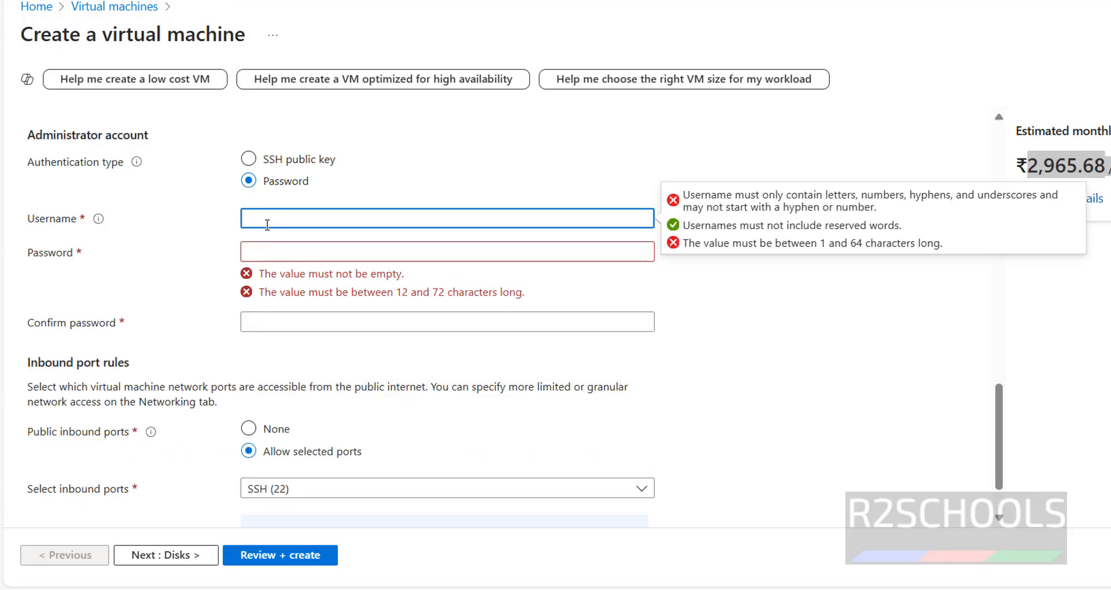
{"action": "type", "text": "demouser"}
Step: Enter a password of at least 12 characters for the administrator account and repeat it in the confirmation field
{"action": "left_click", "coordinate": [278, 258]}
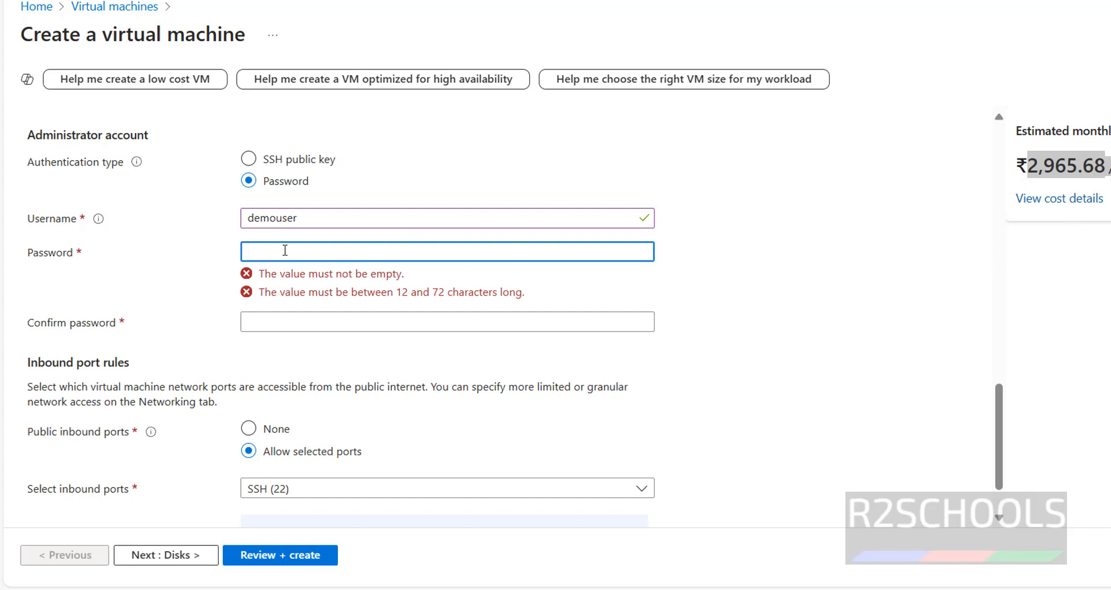
{"action": "type", "text": "••••••••"}
{"action": "key", "text": "Tab"}
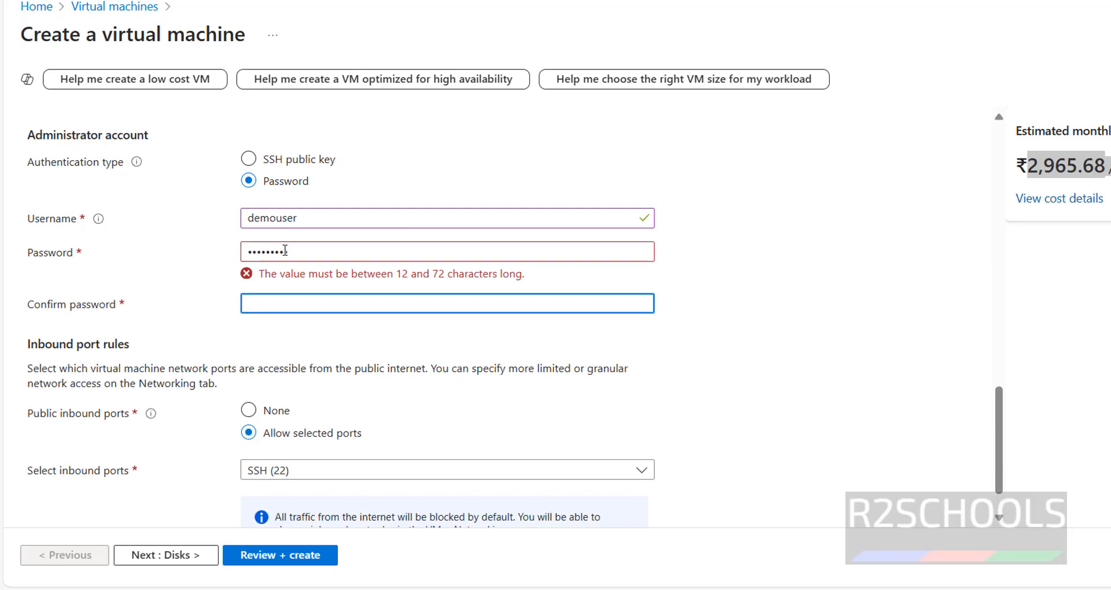
{"action": "double_click", "coordinate": [284, 250]}
{"action": "type", "text": "•••"}
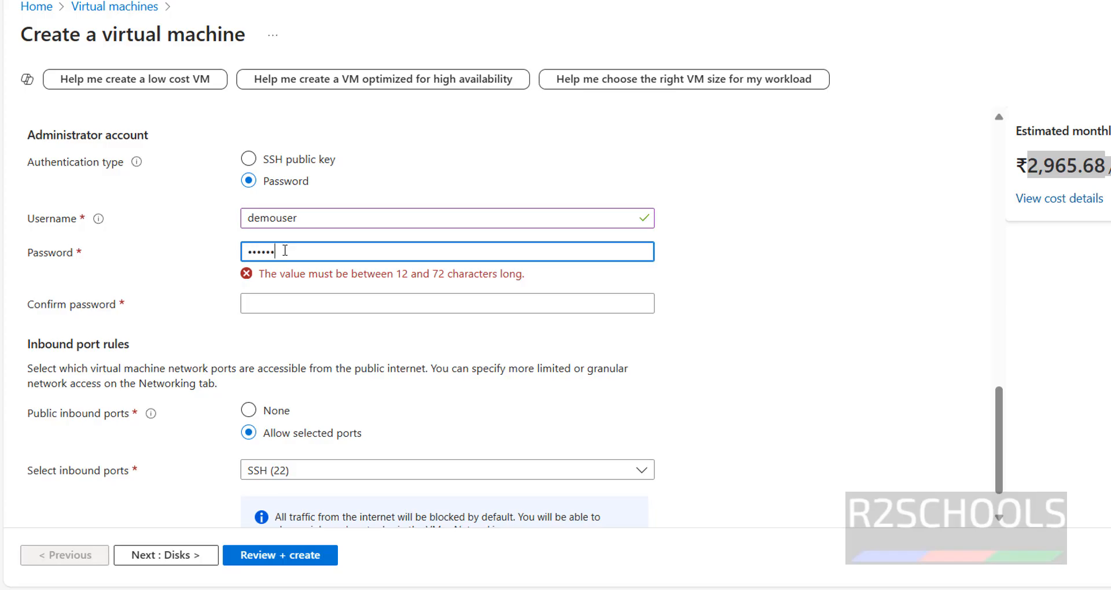
{"action": "key", "text": "Tab"}
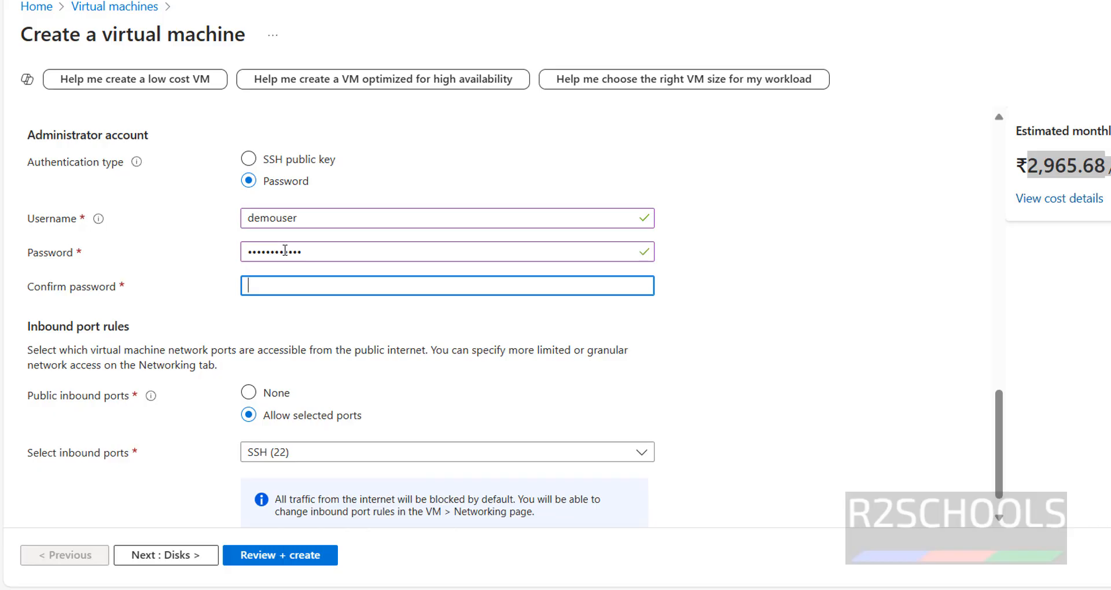
{"action": "type", "text": "•"}
{"action": "key", "text": "BackSpace"}
{"action": "type", "text": "•••••••••"}
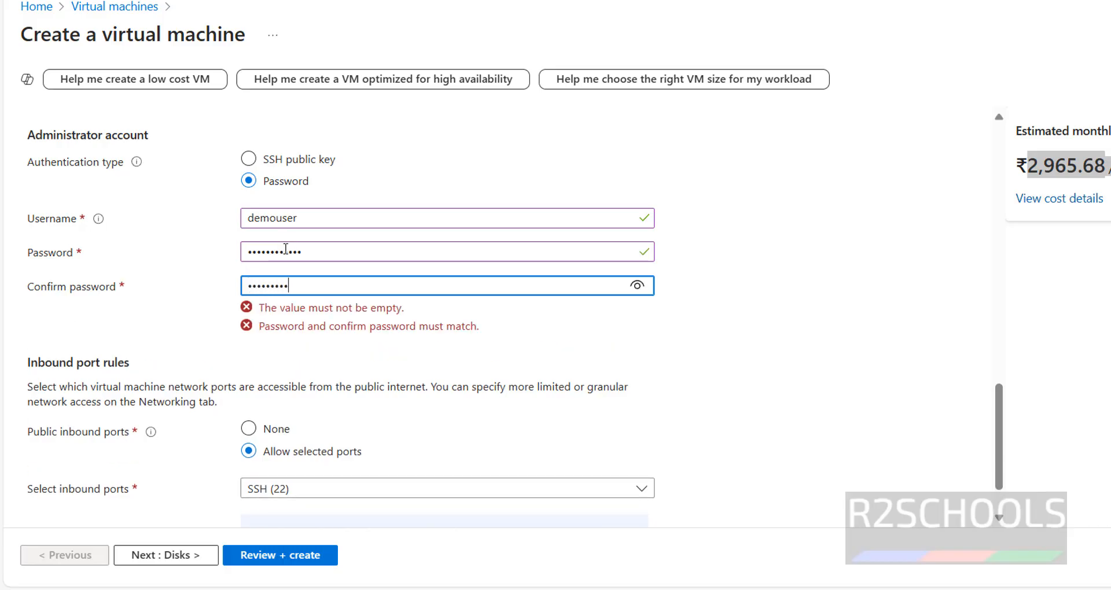
{"action": "type", "text": "••"}
Step: Allow HTTP (80) and HTTPS (443) as inbound ports in addition to SSH (22)
{"action": "left_click", "coordinate": [289, 452]}
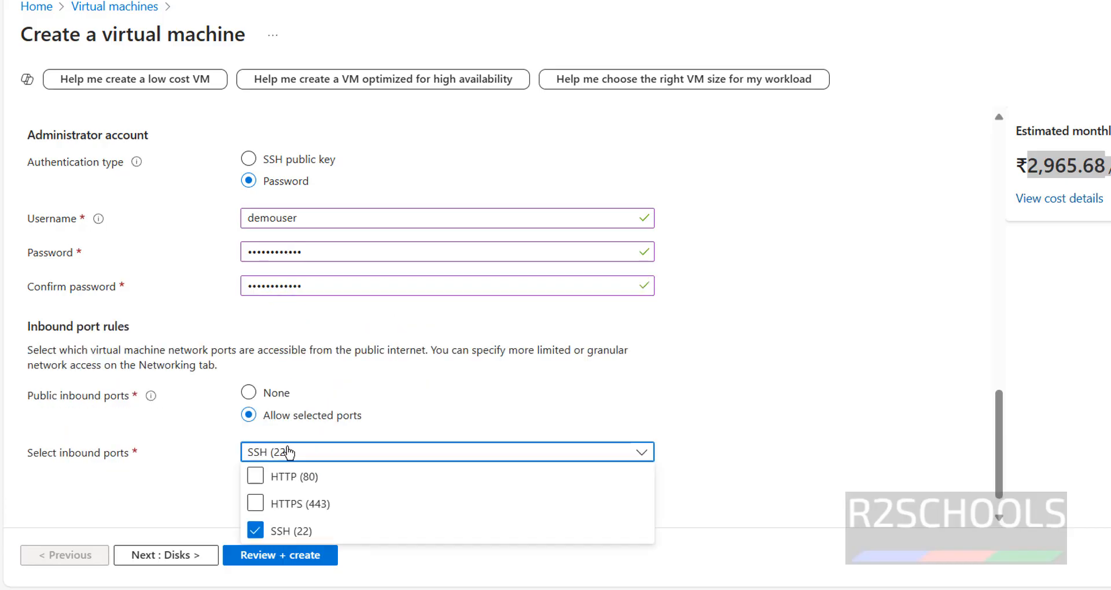
{"action": "left_click", "coordinate": [255, 476]}
{"action": "left_click", "coordinate": [266, 505]}
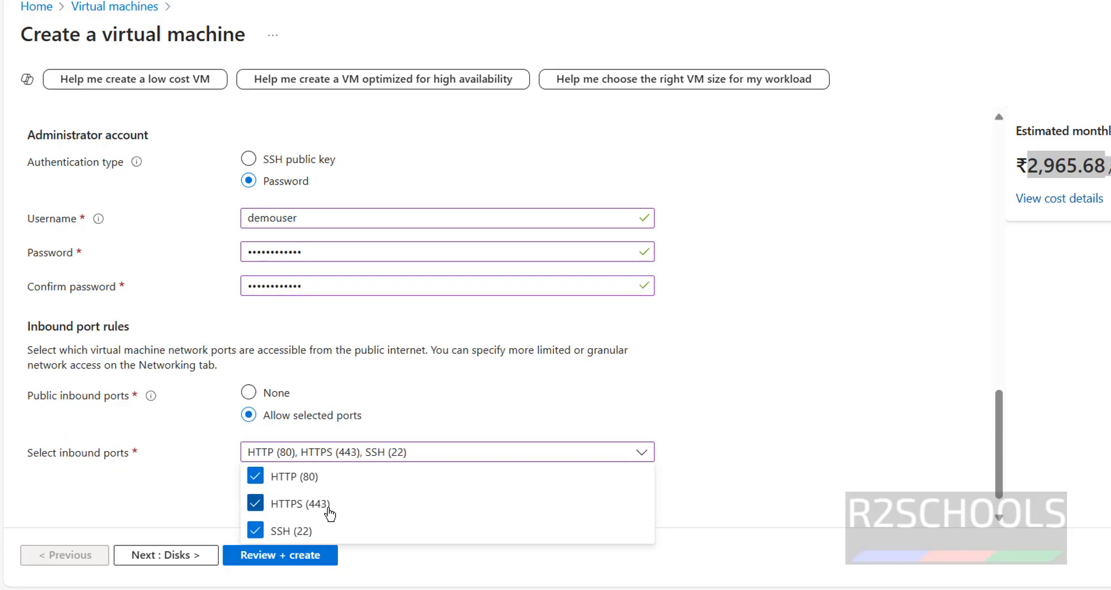
{"action": "left_click", "coordinate": [706, 361]}
Step: Proceed to the disk settings and set the OS disk size to 64 GiB (P6)
{"action": "scroll", "coordinate": [707, 358], "scroll_direction": "down", "scroll_amount": 1}
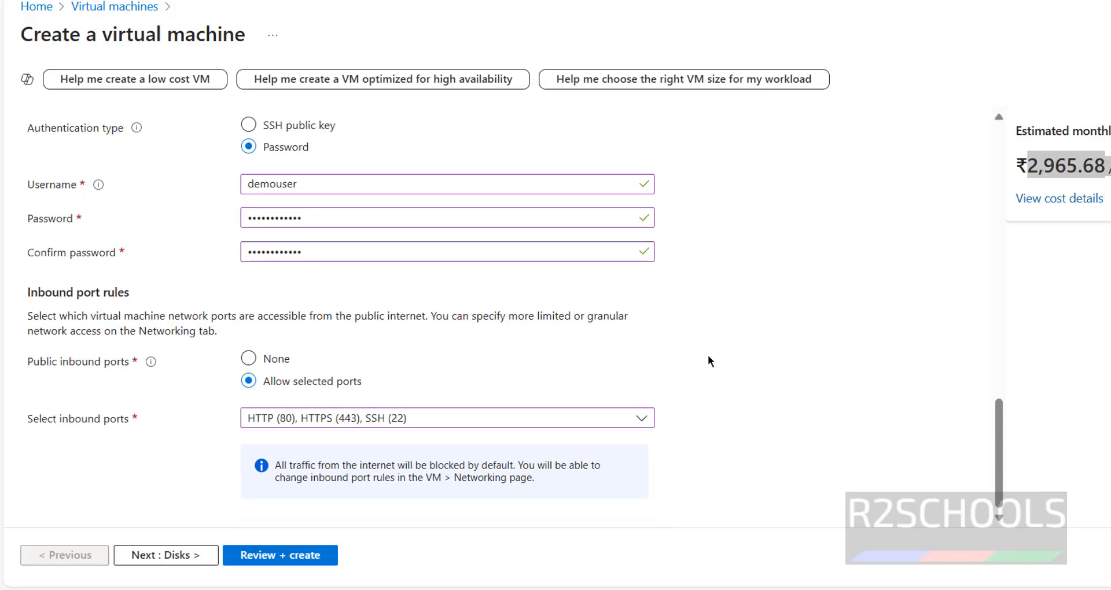
{"action": "left_click", "coordinate": [195, 555]}
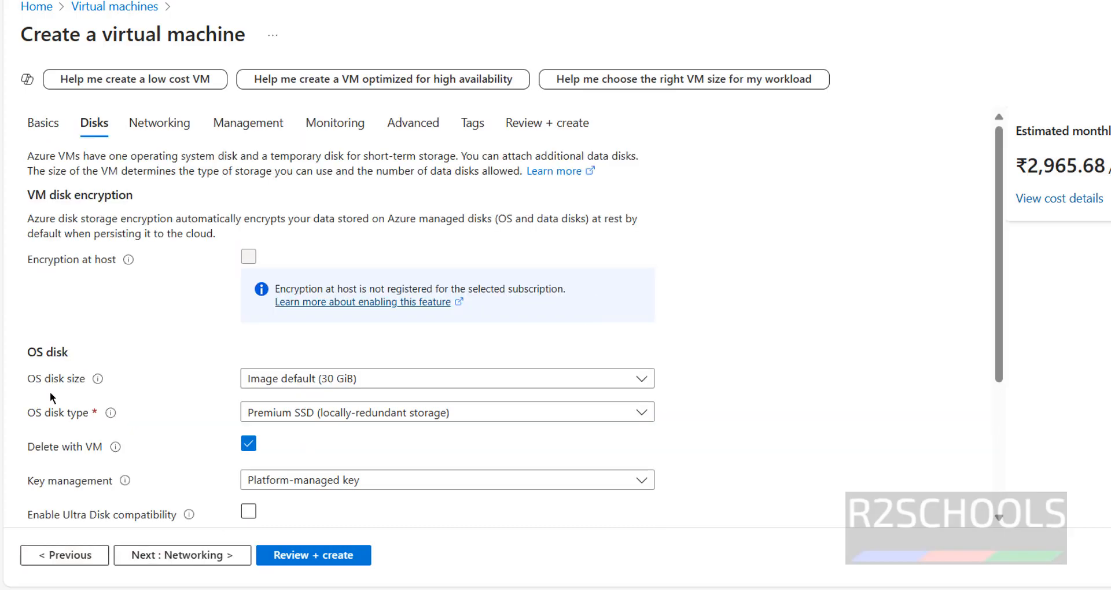
{"action": "left_click", "coordinate": [281, 380]}
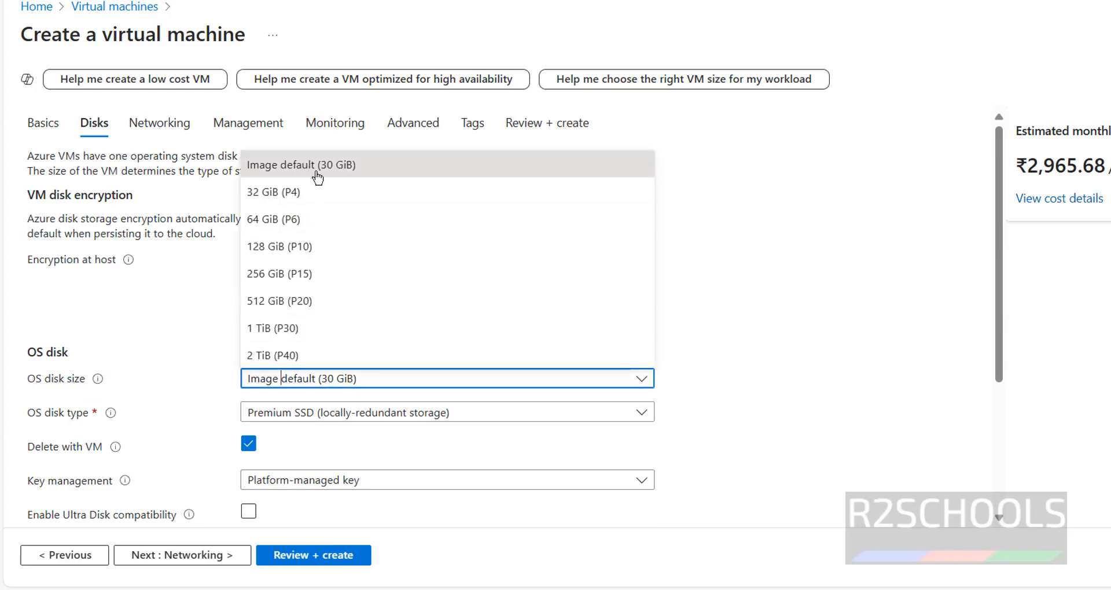
{"action": "left_click", "coordinate": [286, 220]}
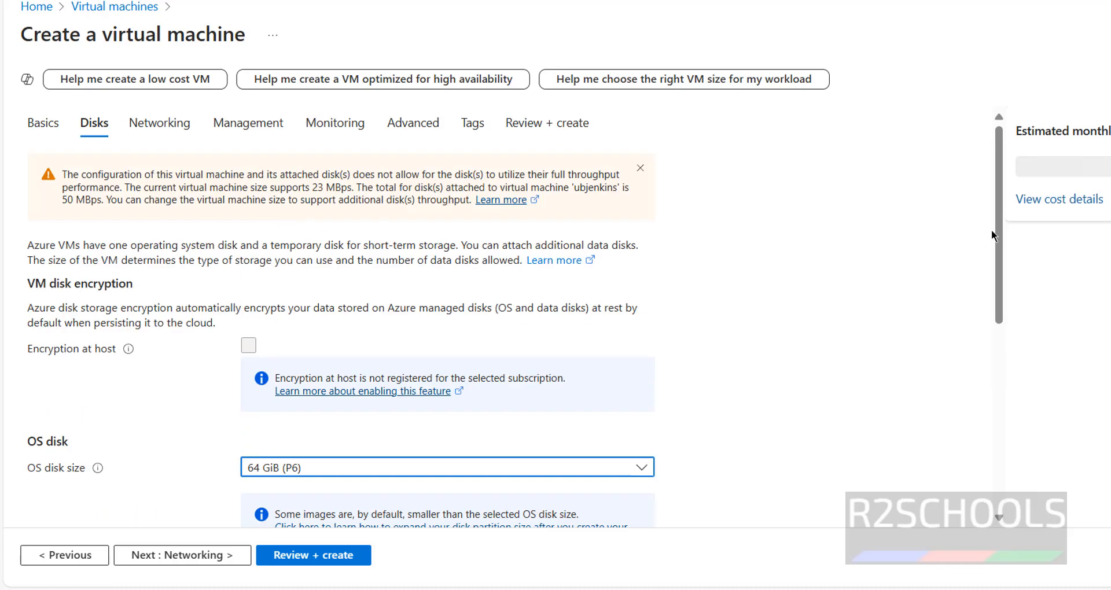
Step: Set the OS disk size to 32 GiB and the OS disk type to locally-redundant Standard SSD
{"action": "left_click", "coordinate": [384, 468]}
{"action": "left_click", "coordinate": [297, 292]}
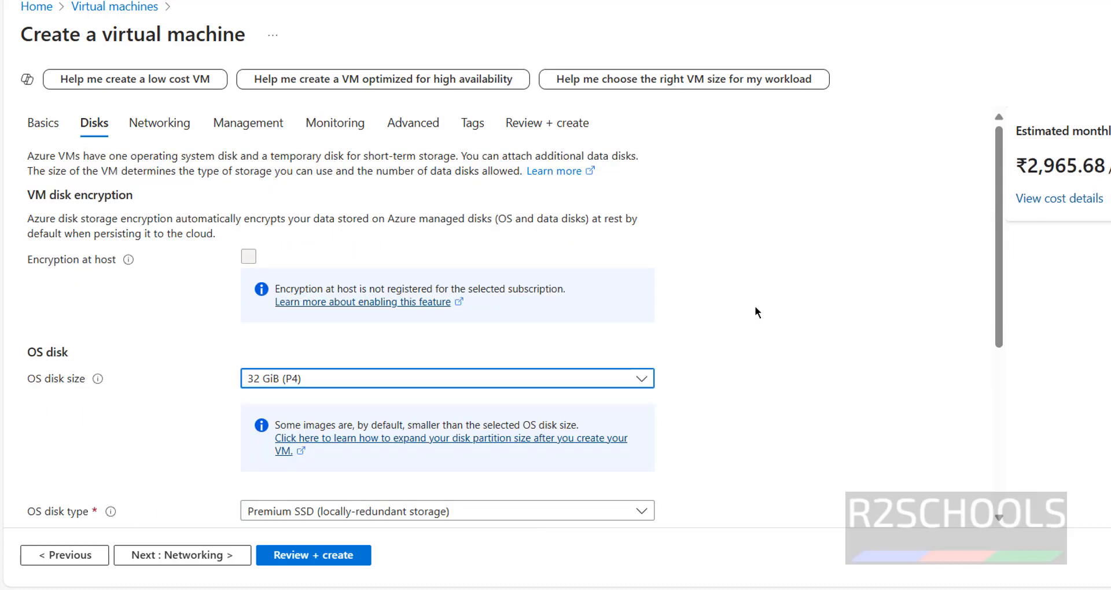
{"action": "scroll", "coordinate": [754, 305], "scroll_direction": "down", "scroll_amount": 4}
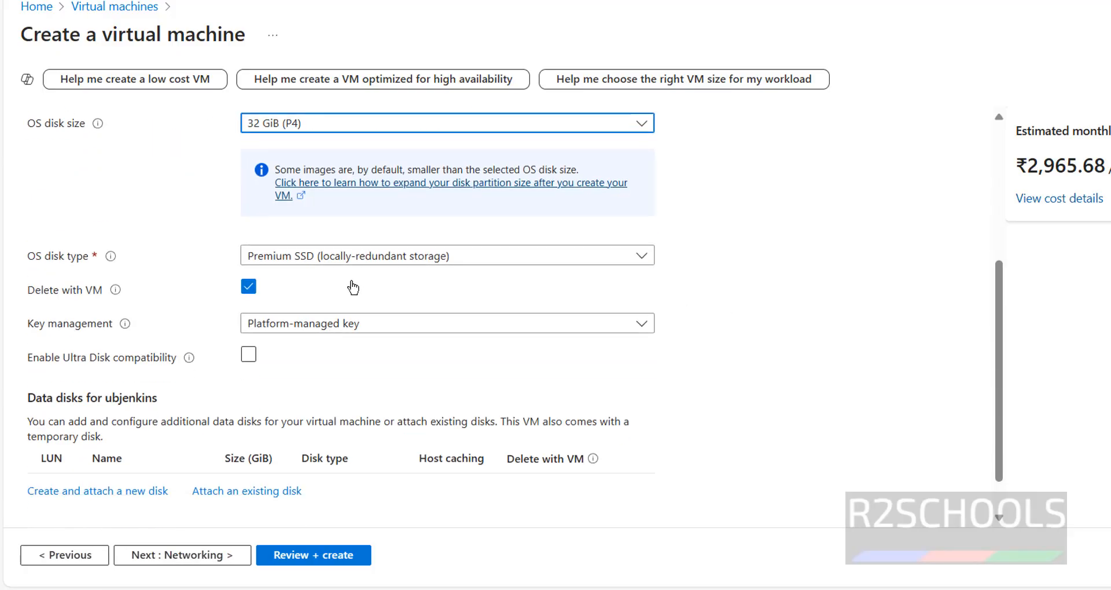
{"action": "left_click", "coordinate": [340, 259]}
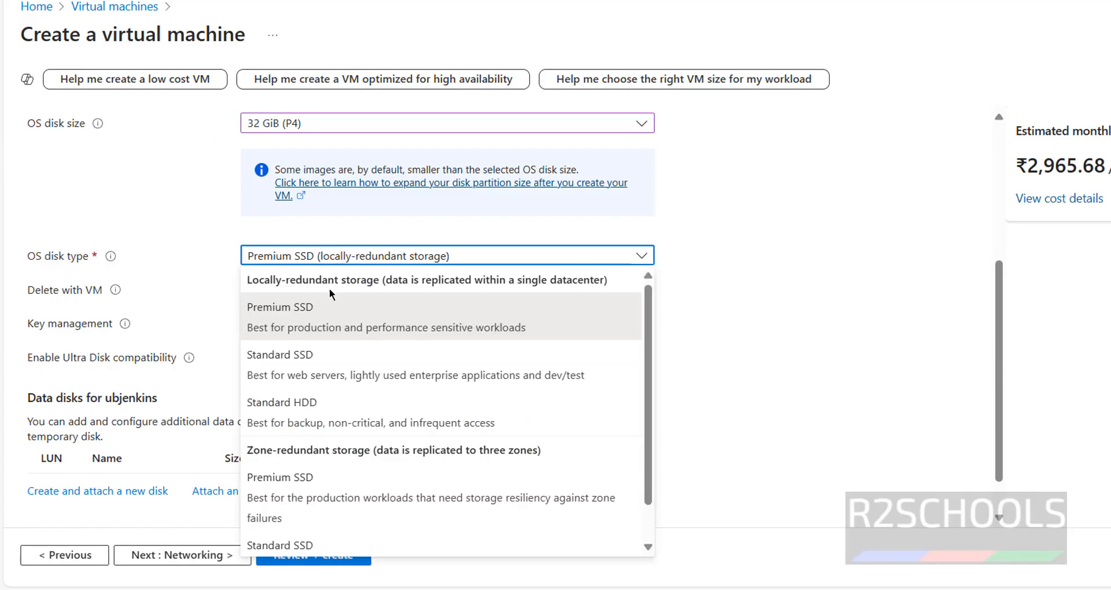
{"action": "left_click", "coordinate": [301, 358]}
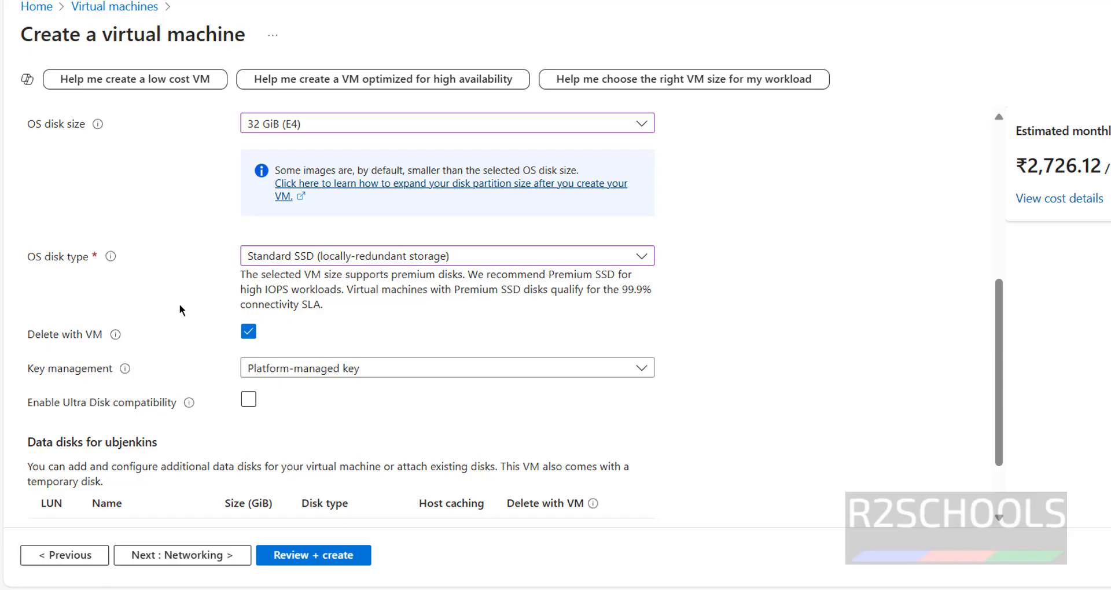
{"action": "scroll", "coordinate": [179, 304], "scroll_direction": "down", "scroll_amount": 2}
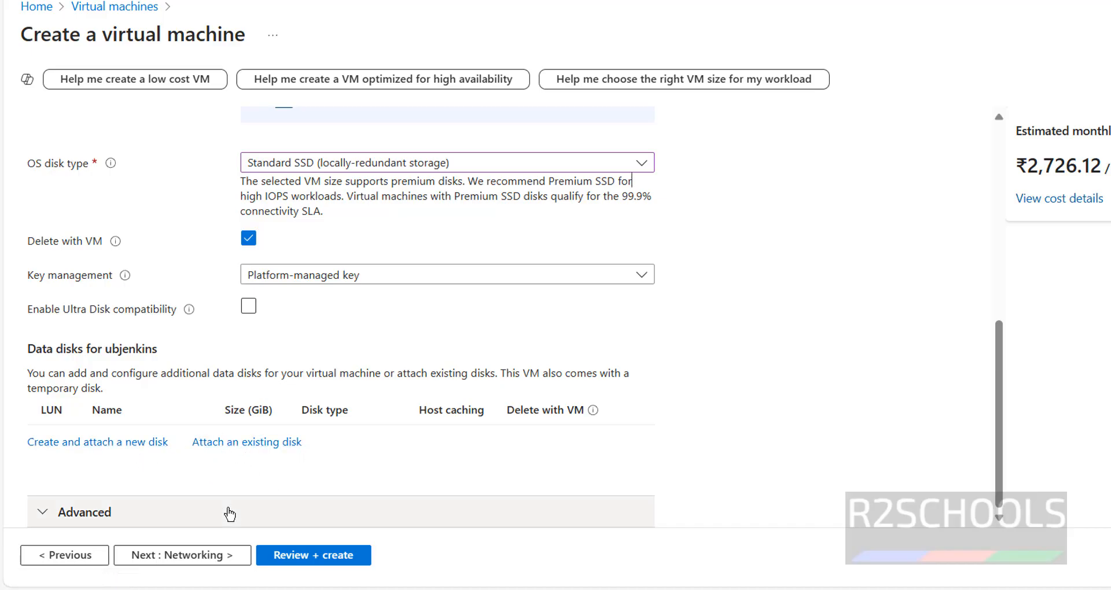
Step: Proceed to the networking settings and review the virtual network, subnet, public IP, inbound ports and load balancing options, keeping the defaults
{"action": "left_click", "coordinate": [181, 559]}
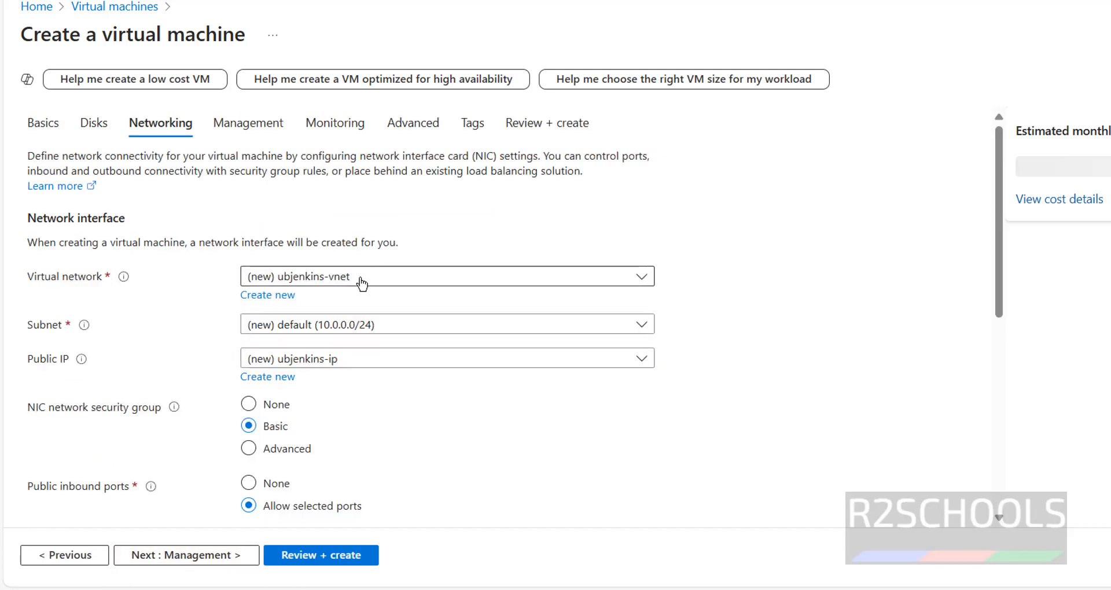
{"action": "left_click", "coordinate": [359, 280]}
{"action": "left_click", "coordinate": [361, 284]}
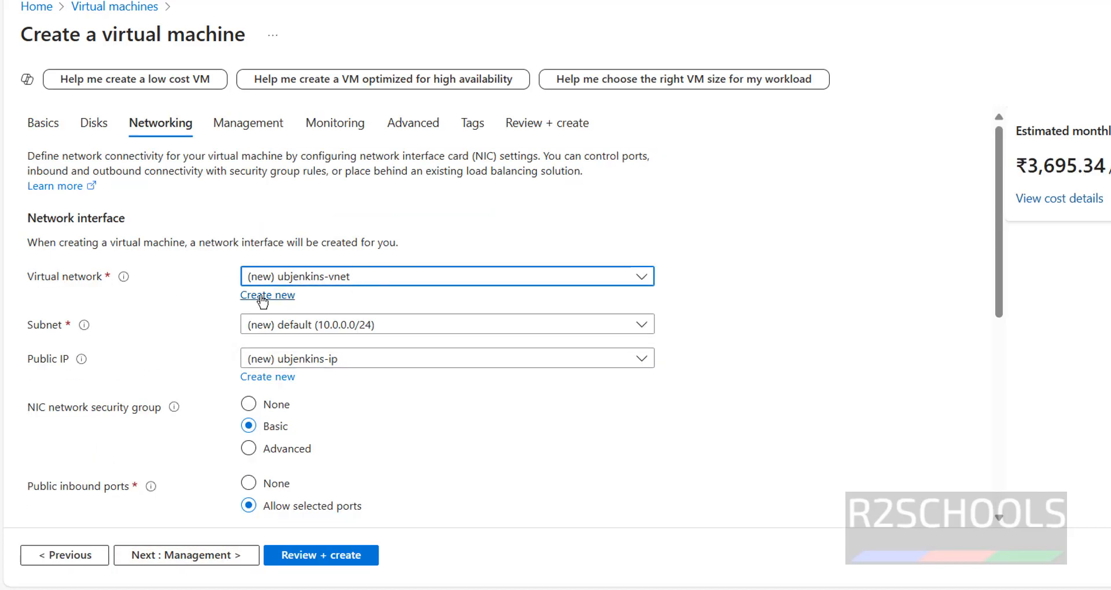
{"action": "left_click", "coordinate": [306, 282]}
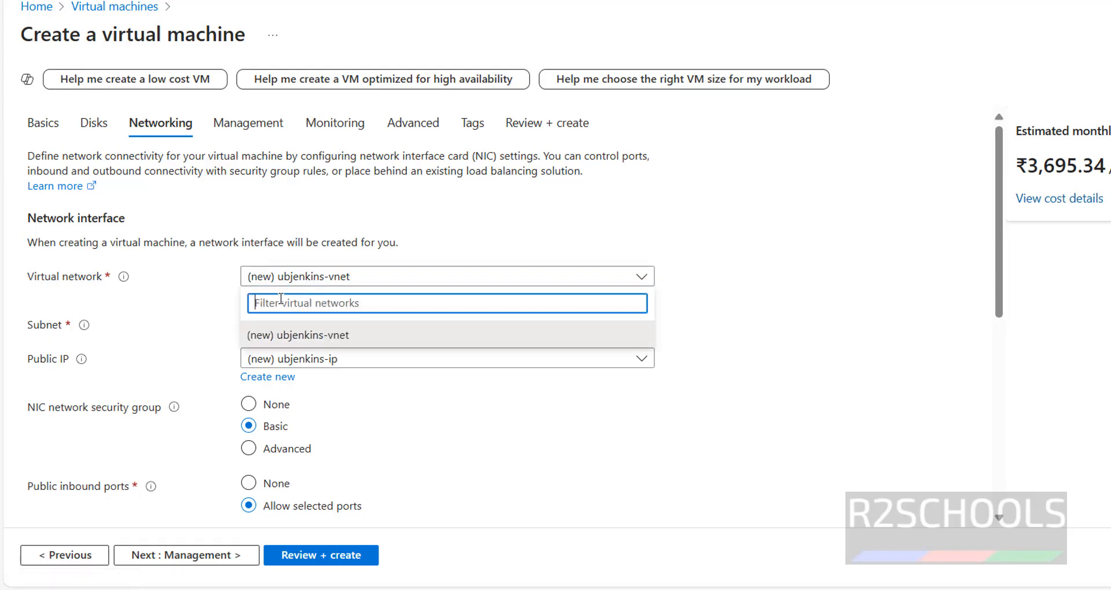
{"action": "left_click", "coordinate": [185, 305]}
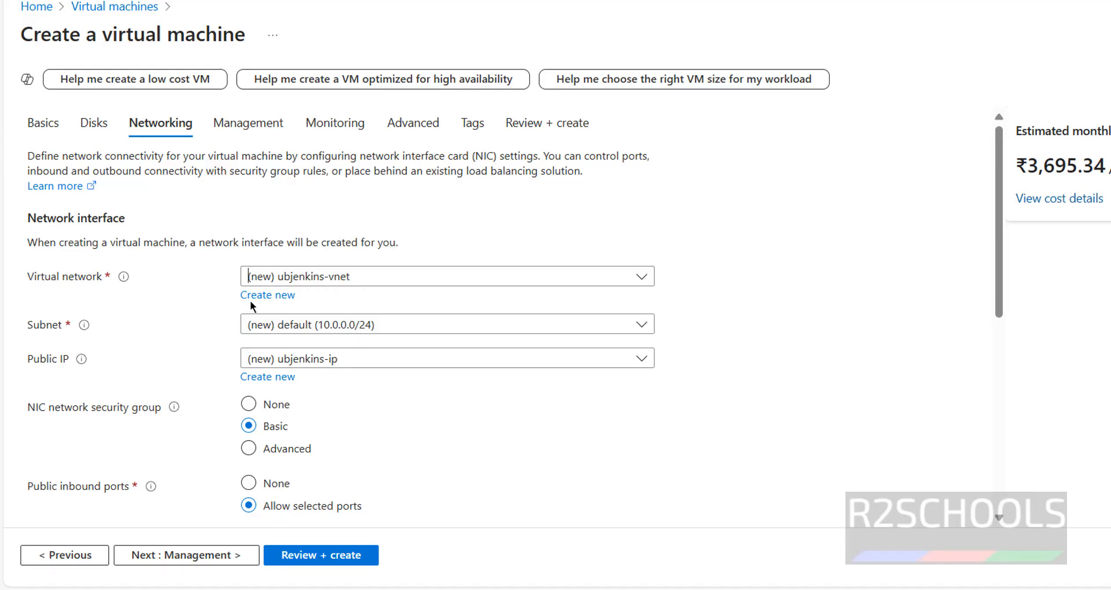
{"action": "left_click", "coordinate": [270, 327]}
{"action": "left_click", "coordinate": [267, 382]}
{"action": "left_click", "coordinate": [313, 360]}
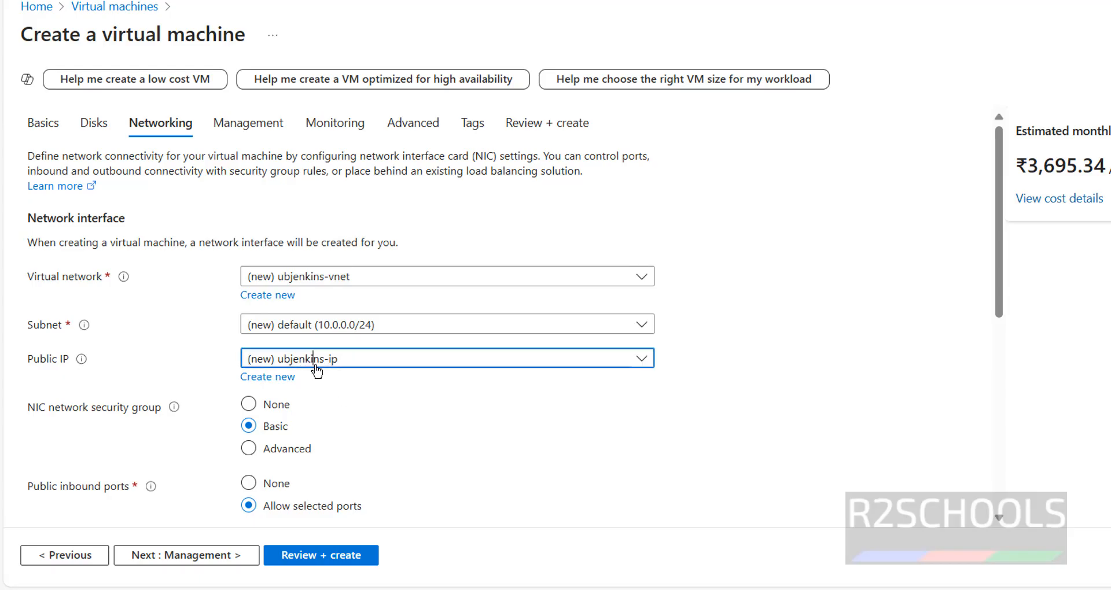
{"action": "left_click", "coordinate": [283, 411]}
{"action": "left_click", "coordinate": [422, 361]}
{"action": "left_click", "coordinate": [411, 386]}
{"action": "scroll", "coordinate": [397, 416], "scroll_direction": "down", "scroll_amount": 5}
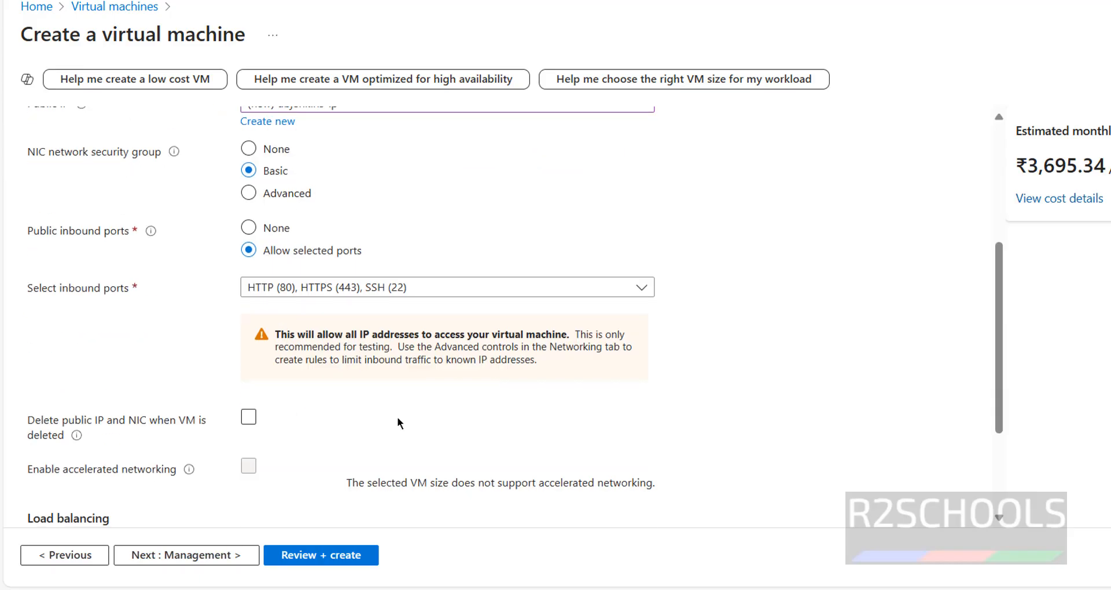
{"action": "scroll", "coordinate": [369, 412], "scroll_direction": "down", "scroll_amount": 1}
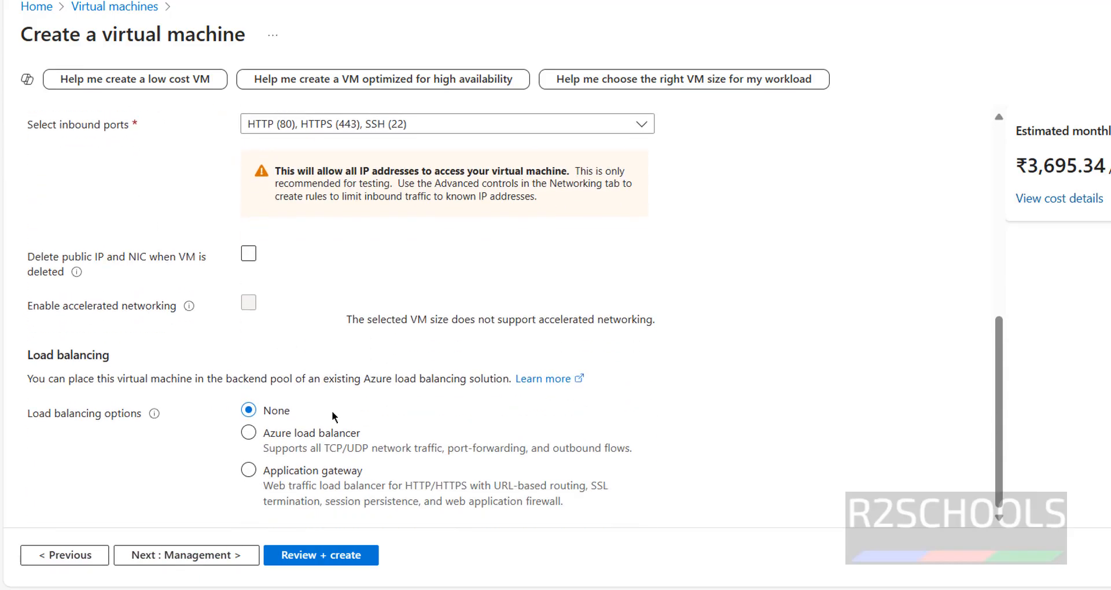
Step: Proceed to the management settings and switch Microsoft Entra ID login on and off again, leaving the system assigned managed identity enabled
{"action": "left_click", "coordinate": [172, 557]}
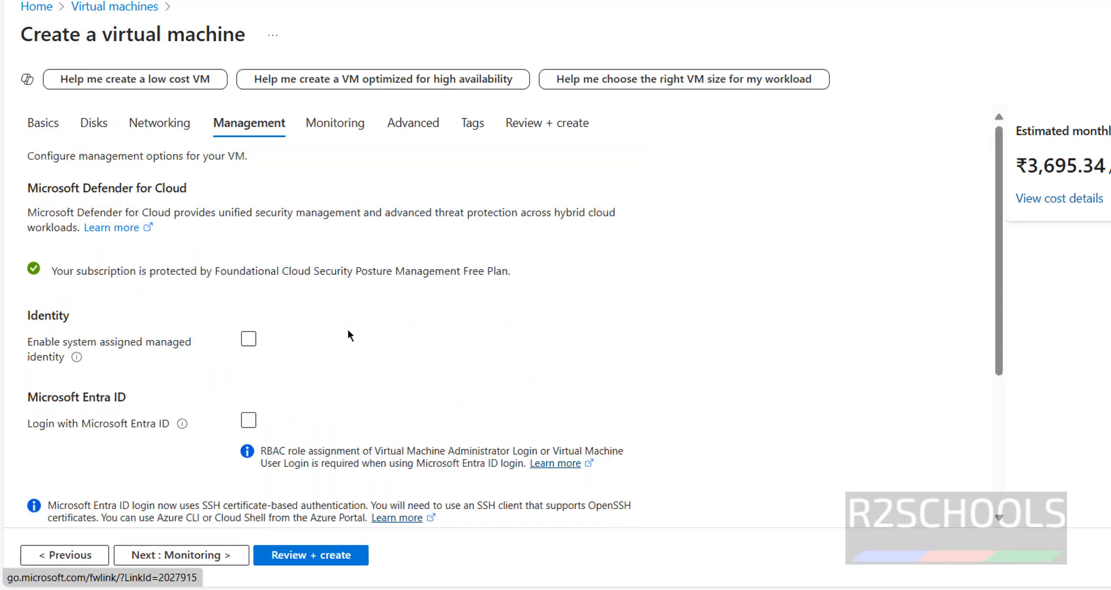
{"action": "scroll", "coordinate": [352, 328], "scroll_direction": "down", "scroll_amount": 4}
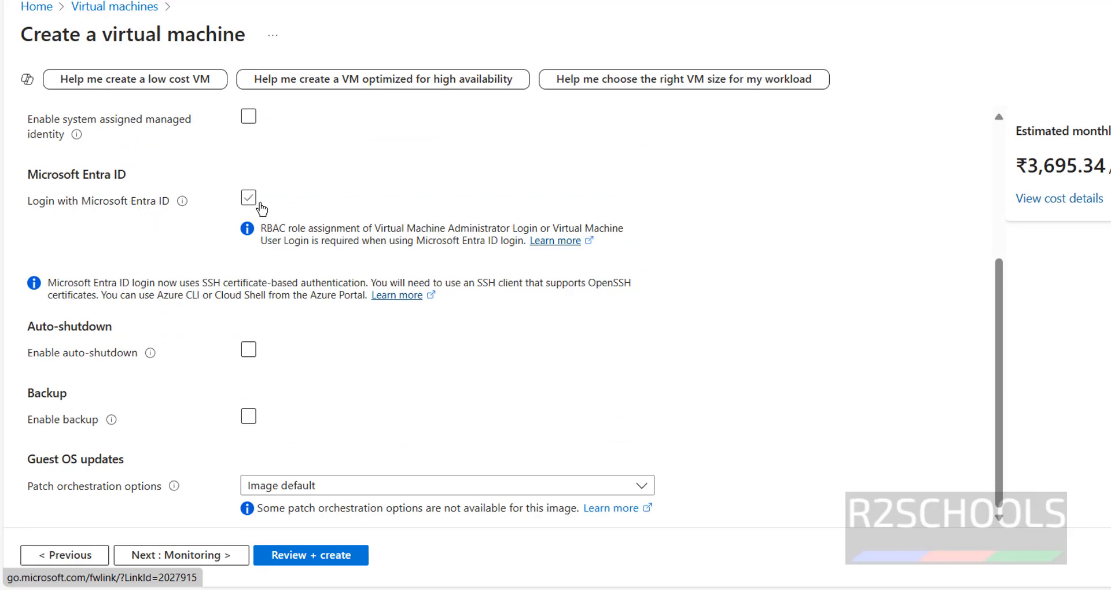
{"action": "left_click", "coordinate": [248, 198]}
{"action": "left_click", "coordinate": [248, 235]}
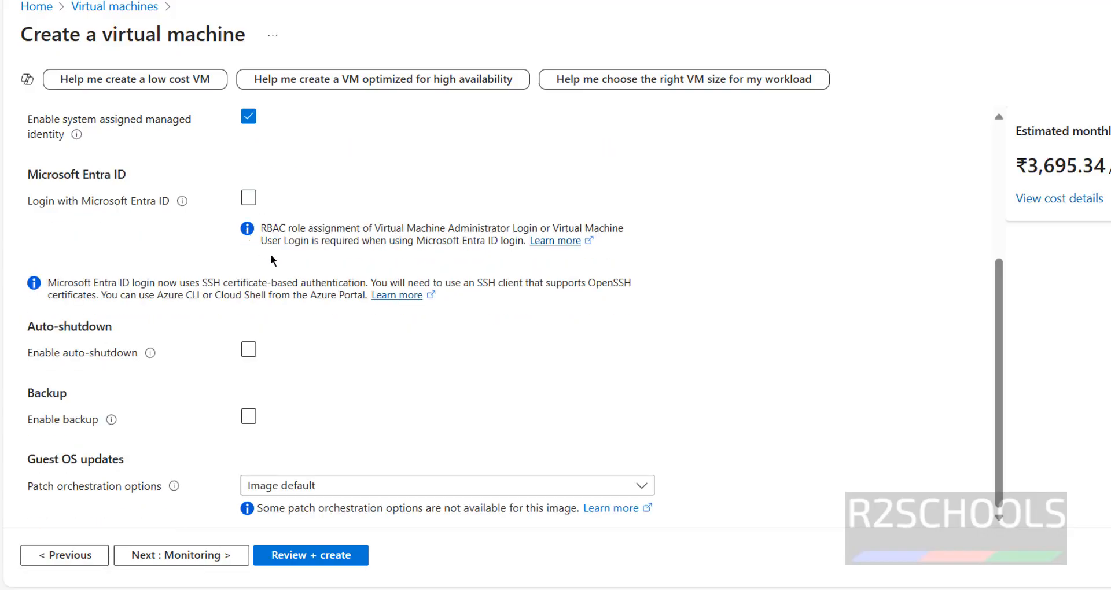
Step: Proceed through the monitoring, advanced and tags settings with their defaults to the final review
{"action": "left_click", "coordinate": [197, 557]}
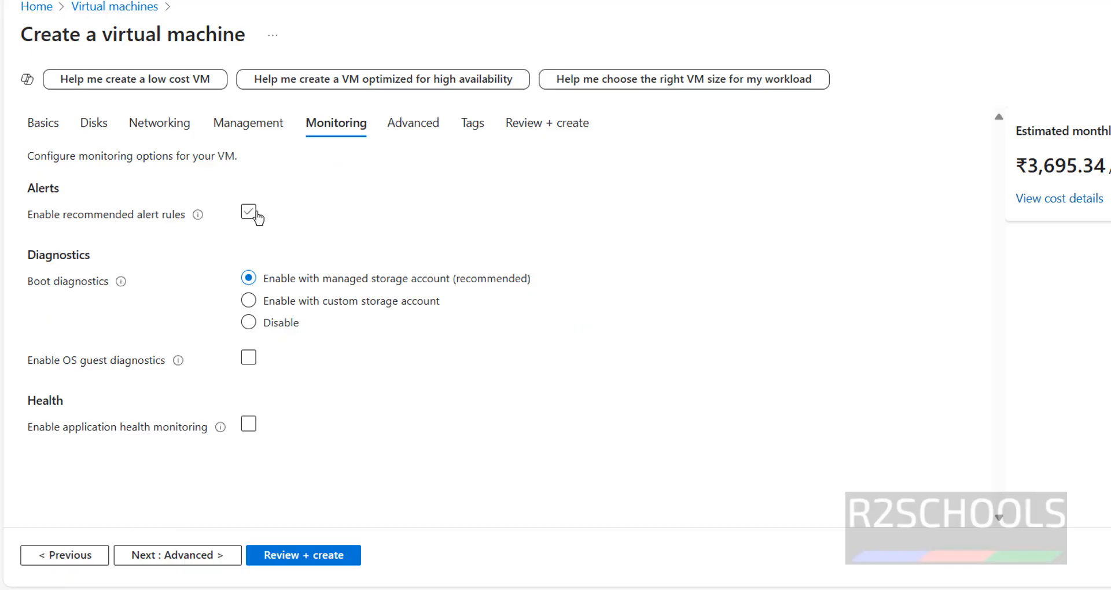
{"action": "left_click", "coordinate": [167, 557]}
{"action": "scroll", "coordinate": [435, 391], "scroll_direction": "down", "scroll_amount": 2}
{"action": "left_click", "coordinate": [318, 356]}
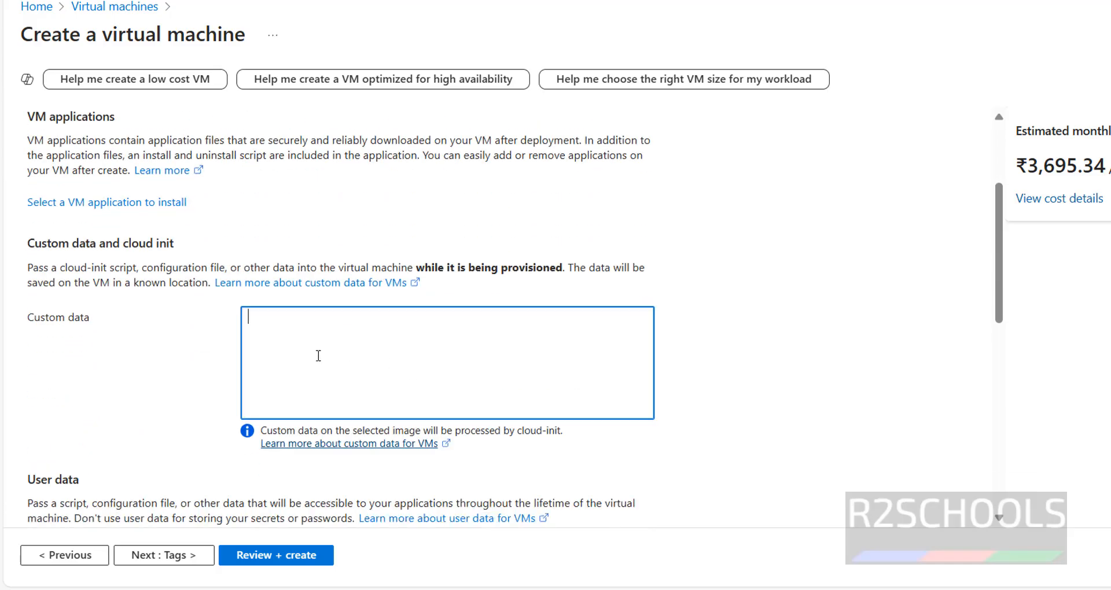
{"action": "left_click", "coordinate": [161, 557]}
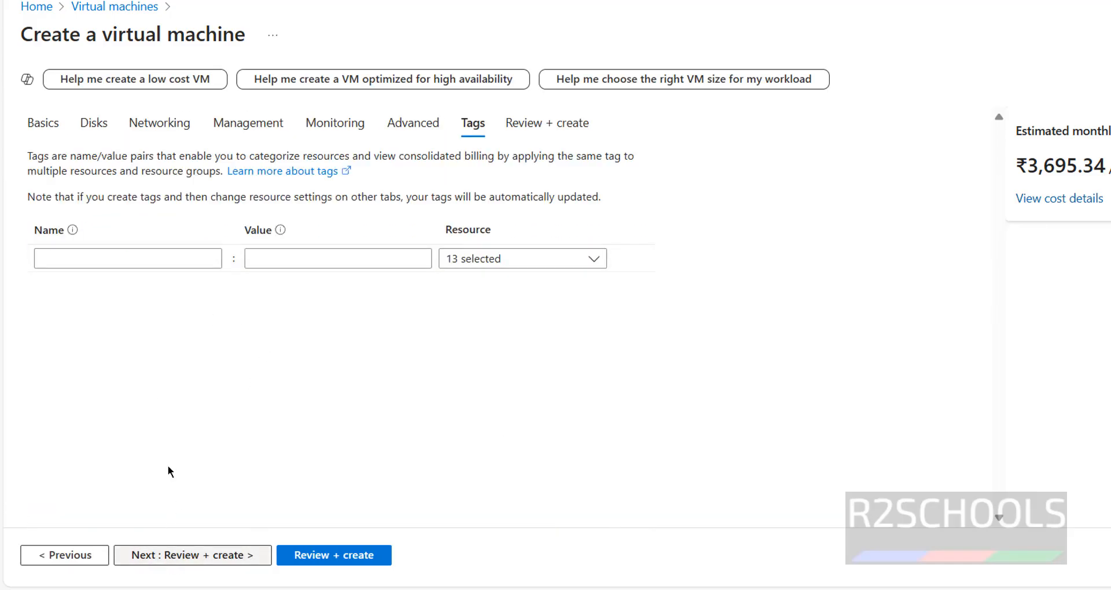
{"action": "left_click", "coordinate": [162, 556]}
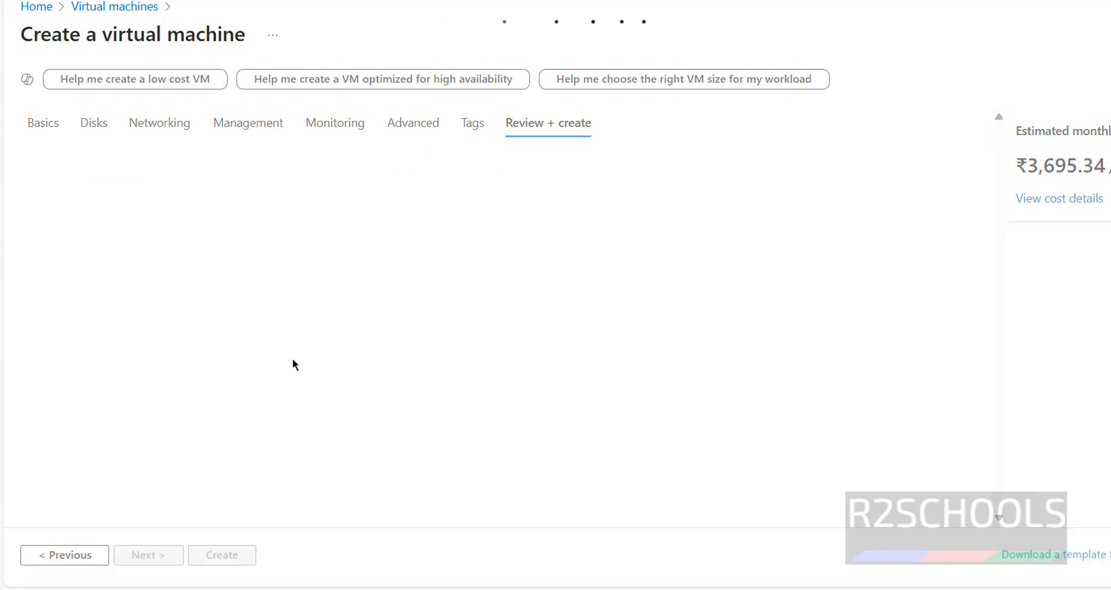
Step: Review the configuration summary of ubjenkins and create the virtual machine
{"action": "scroll", "coordinate": [543, 332], "scroll_direction": "down", "scroll_amount": 5}
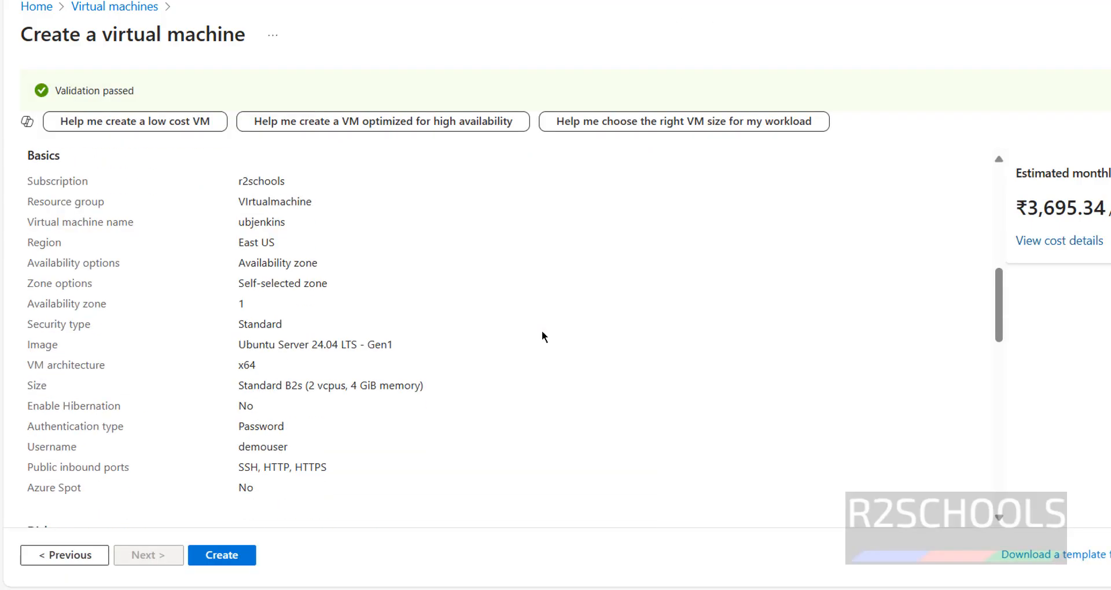
{"action": "scroll", "coordinate": [542, 332], "scroll_direction": "down", "scroll_amount": 12}
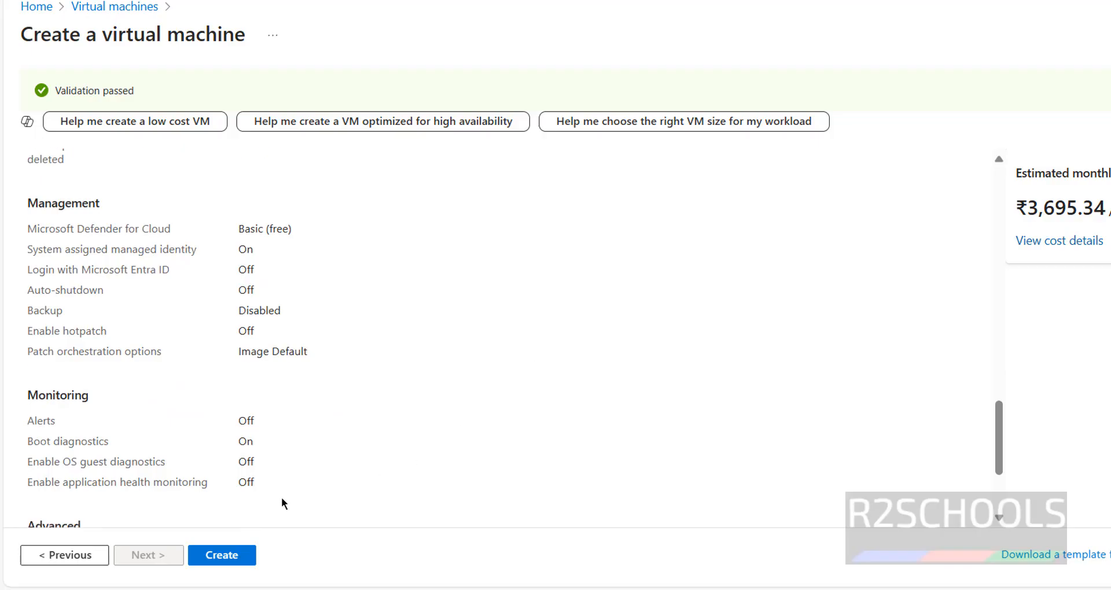
{"action": "scroll", "coordinate": [335, 367], "scroll_direction": "down", "scroll_amount": 3}
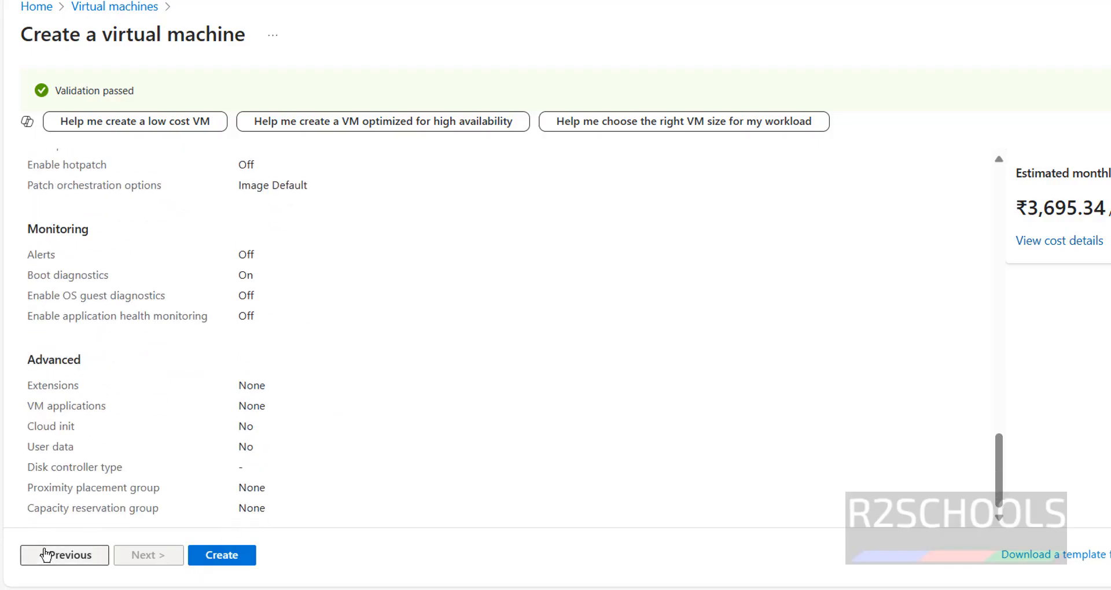
{"action": "scroll", "coordinate": [454, 262], "scroll_direction": "up", "scroll_amount": 20}
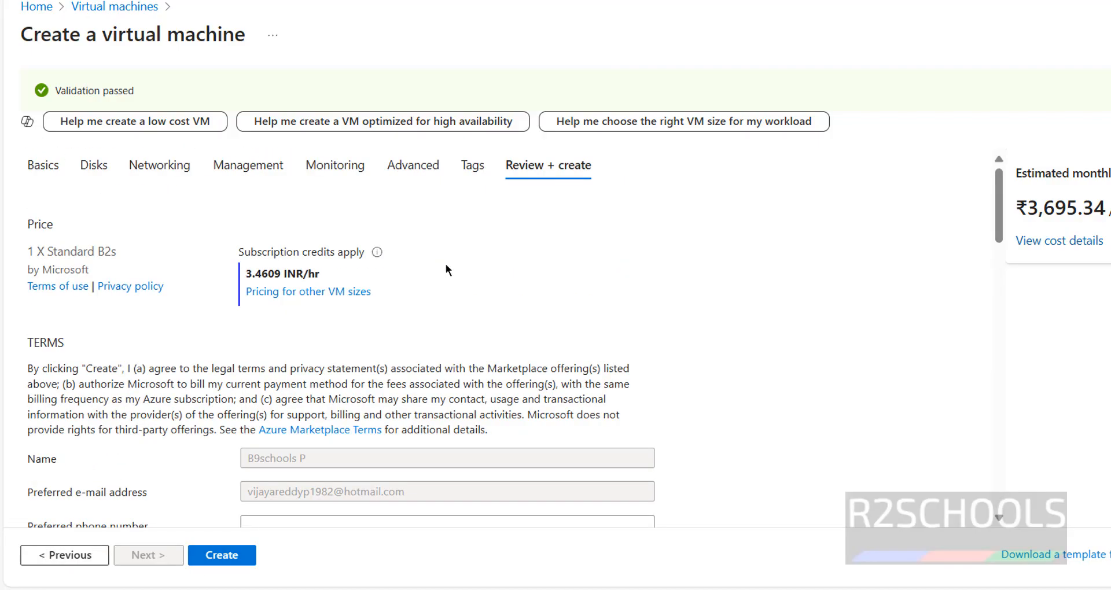
{"action": "scroll", "coordinate": [509, 254], "scroll_direction": "down", "scroll_amount": 4}
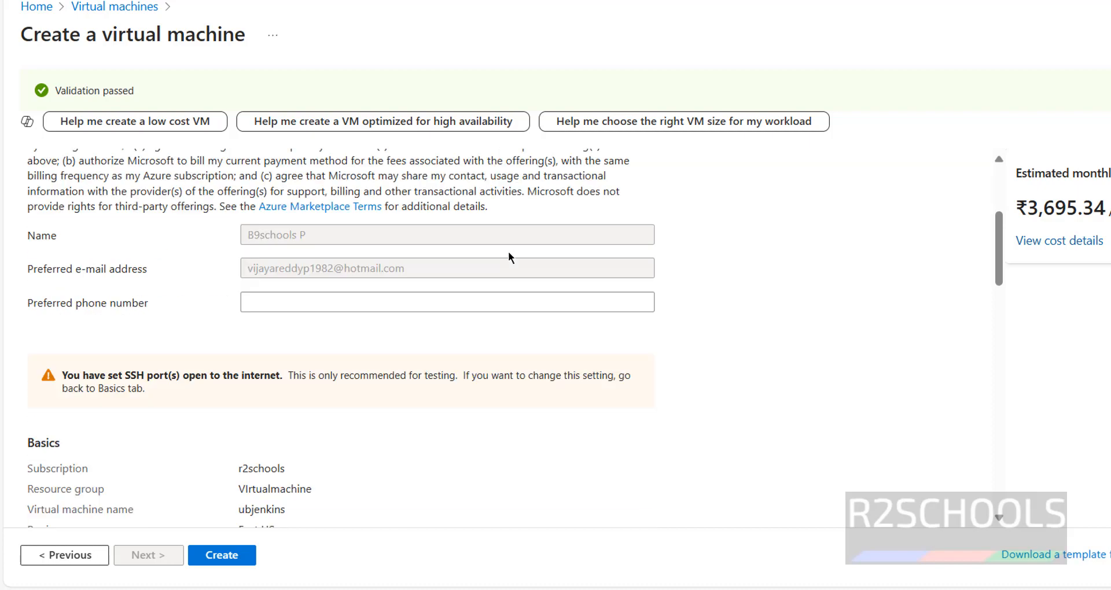
{"action": "scroll", "coordinate": [506, 258], "scroll_direction": "down", "scroll_amount": 12}
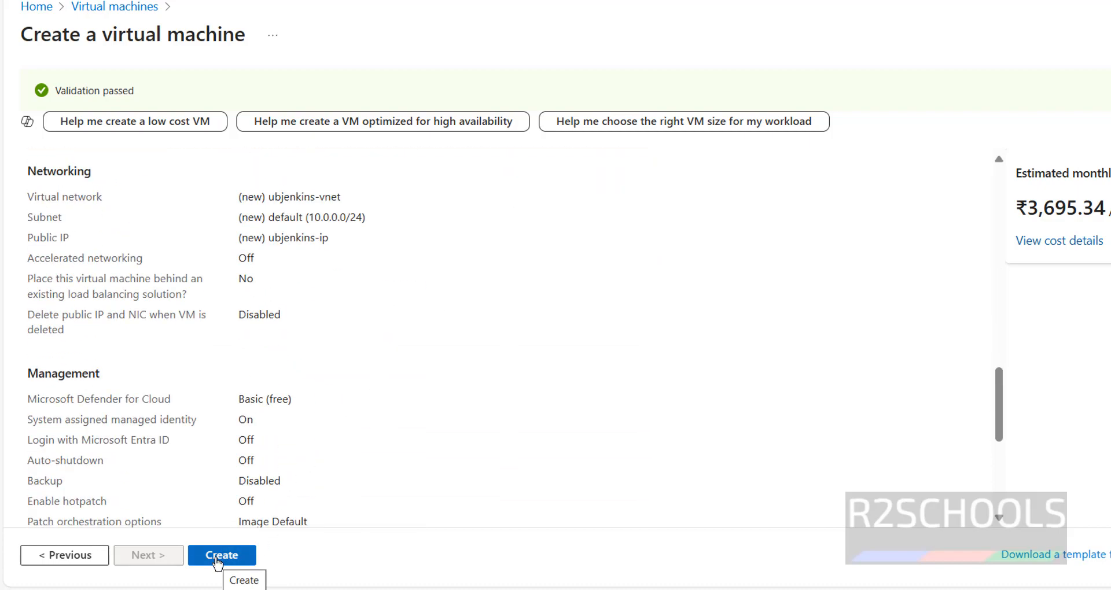
{"action": "left_click", "coordinate": [220, 557]}
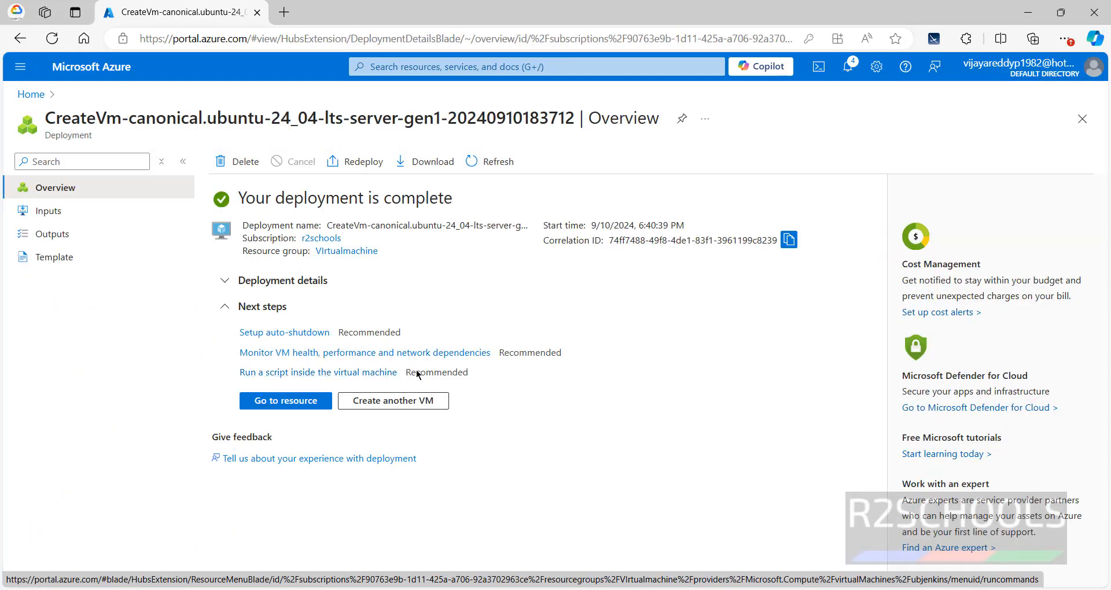
Step: Open the deployed ubjenkins virtual machine, copy its public IP address and open its connection options
{"action": "left_click", "coordinate": [301, 402]}
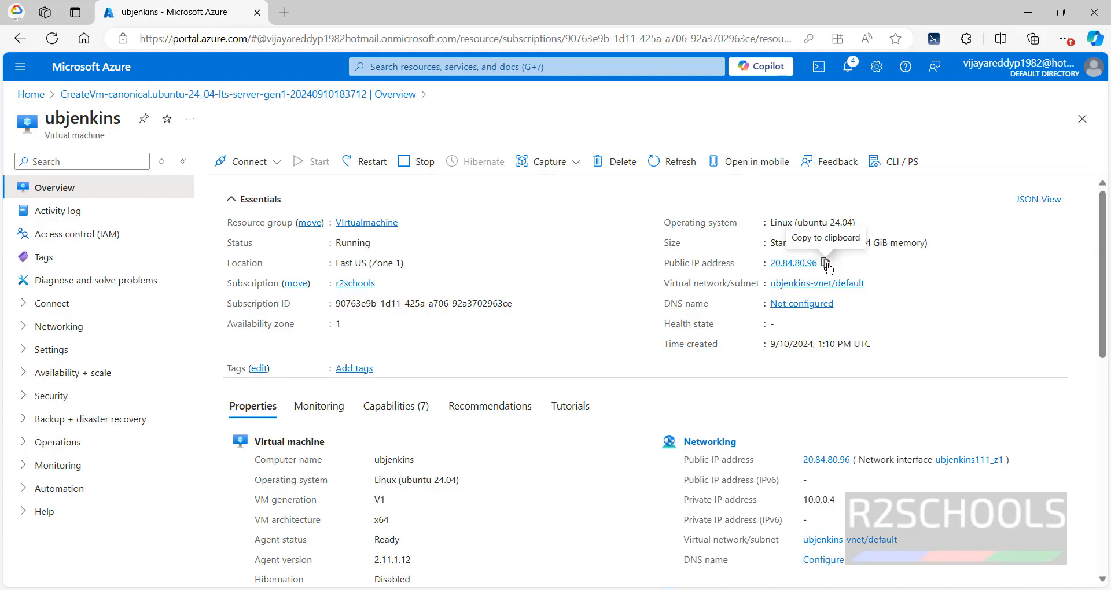
{"action": "left_click", "coordinate": [827, 263]}
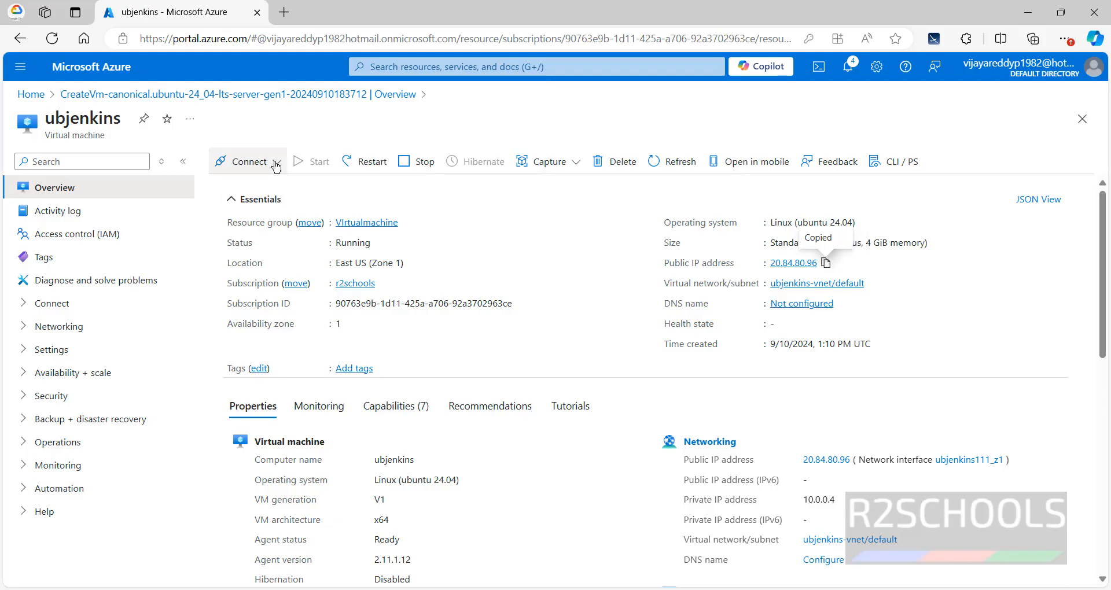
{"action": "left_click", "coordinate": [250, 163]}
{"action": "left_click", "coordinate": [248, 187]}
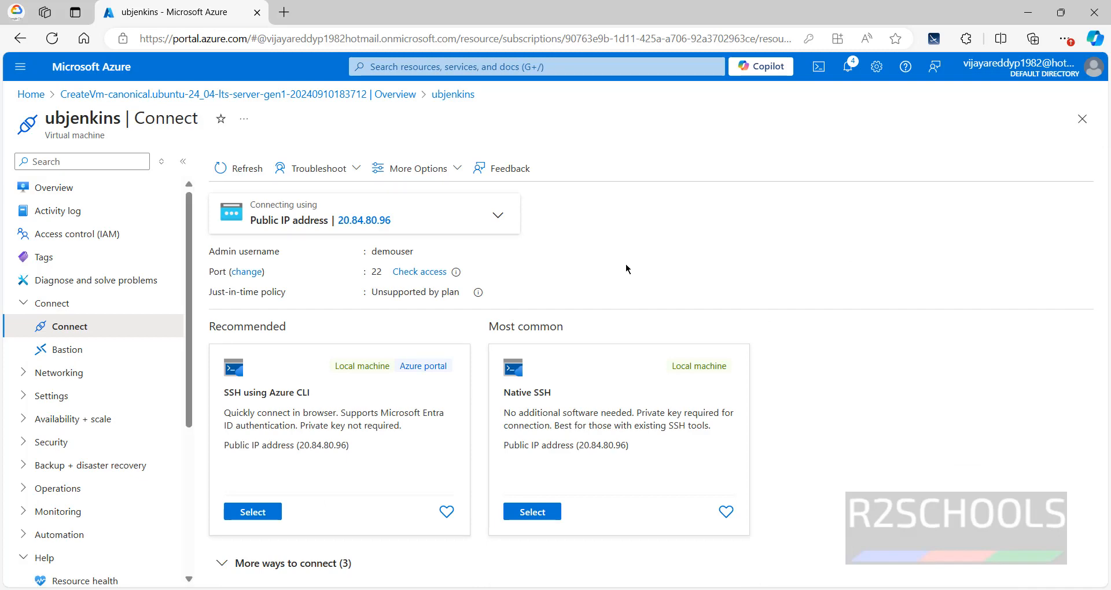
Step: Launch PuTTY, open an SSH session to the copied address 20.84.80.96 on port 22 and accept the server's host key
{"action": "key", "text": "super+r"}
{"action": "type", "text": "putty"}
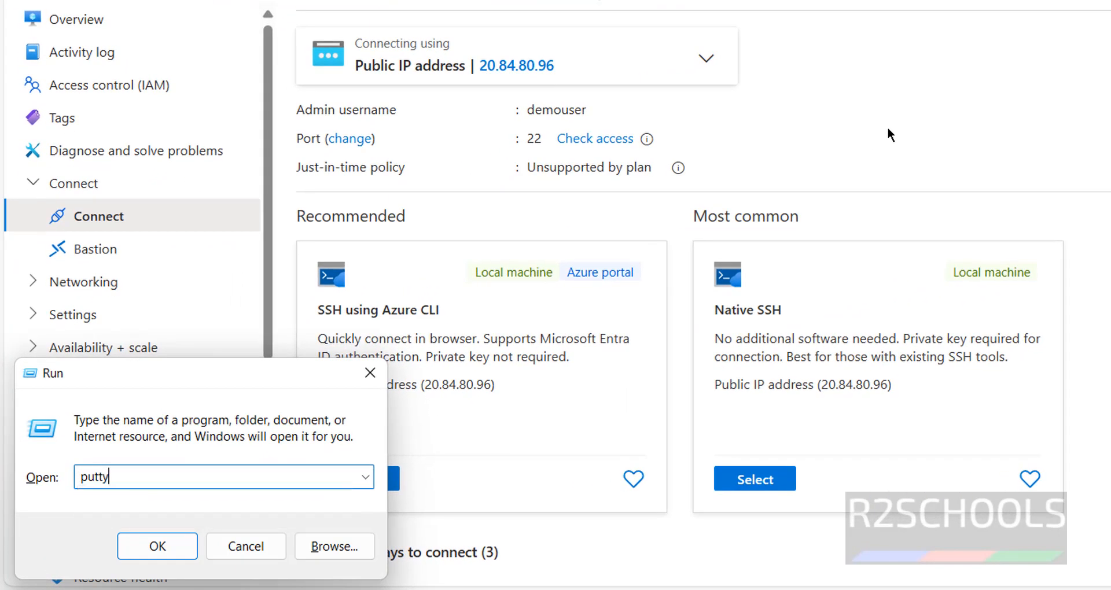
{"action": "key", "text": "Return"}
{"action": "key", "text": "ctrl+v"}
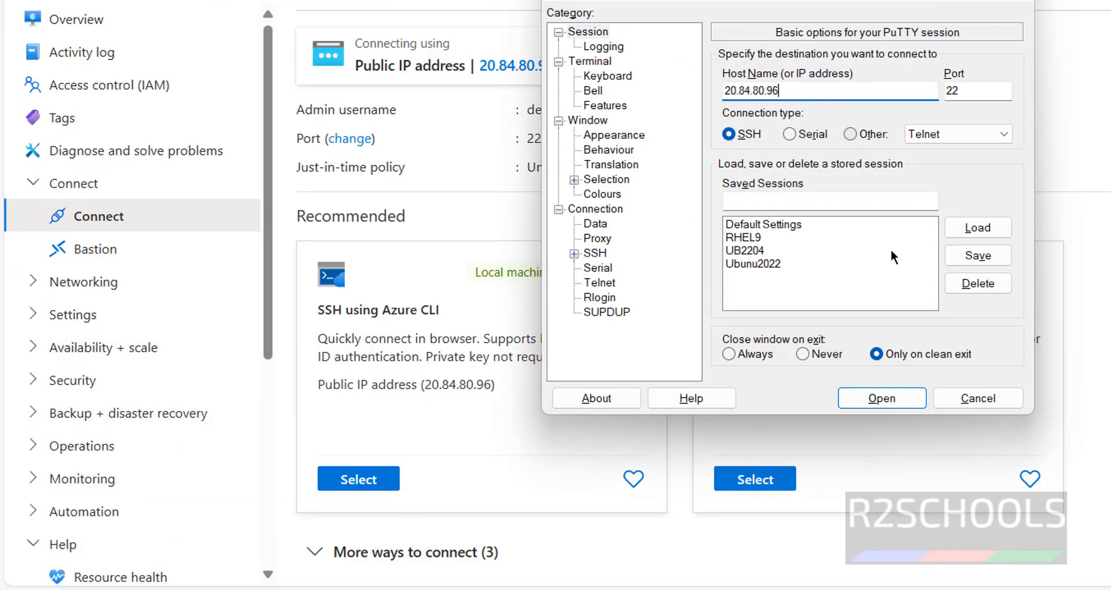
{"action": "left_click", "coordinate": [888, 401]}
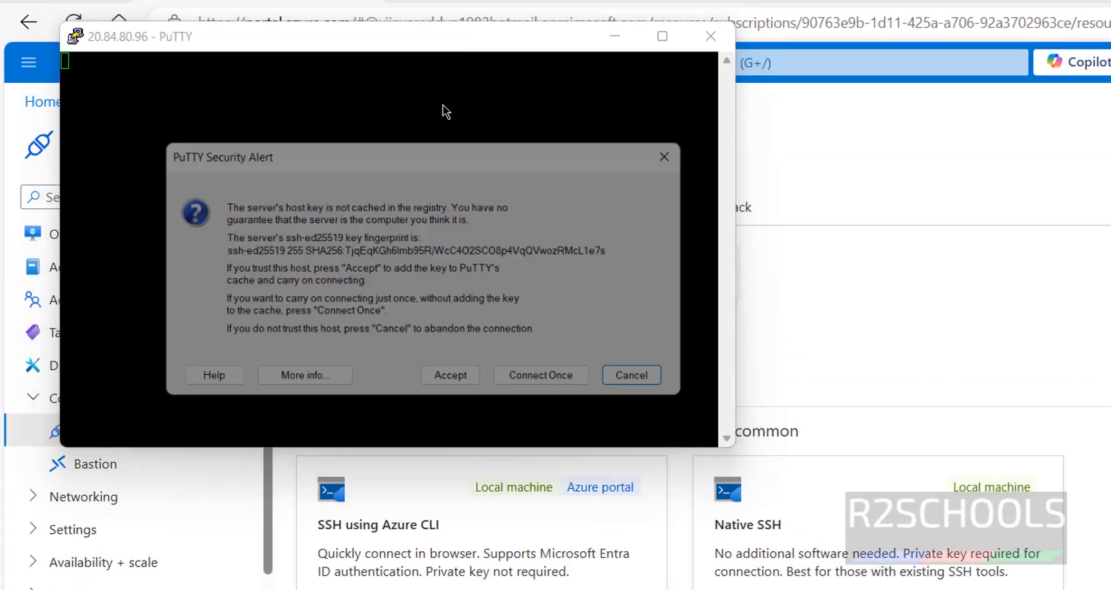
{"action": "left_click", "coordinate": [456, 392]}
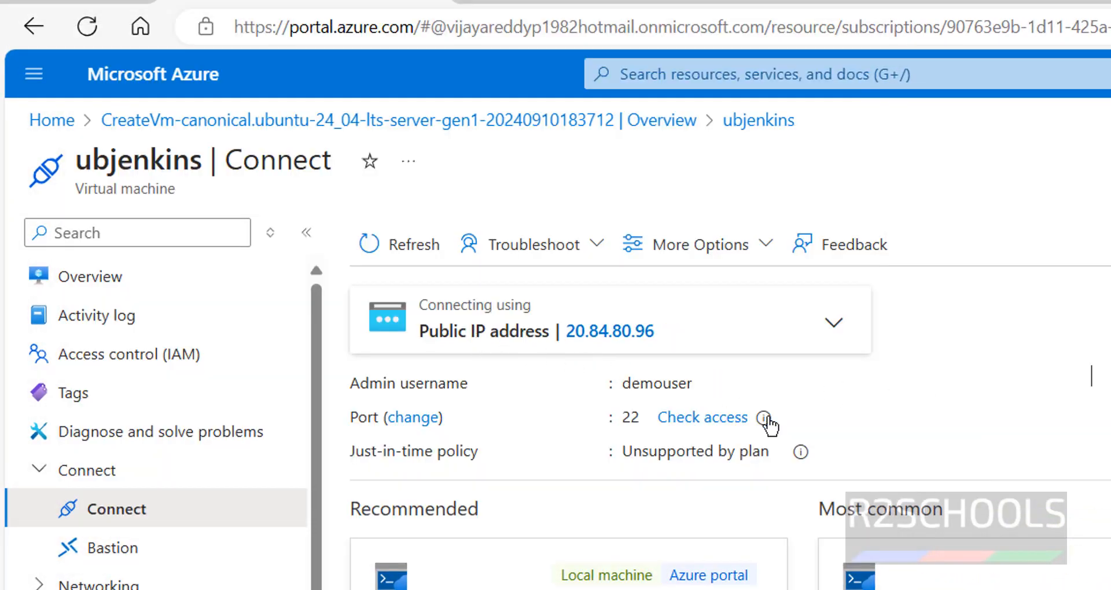
Step: Log in to the PuTTY session as demouser with the account password
{"action": "mouse_move", "coordinate": [673, 382]}
{"action": "key", "text": "alt+Tab"}
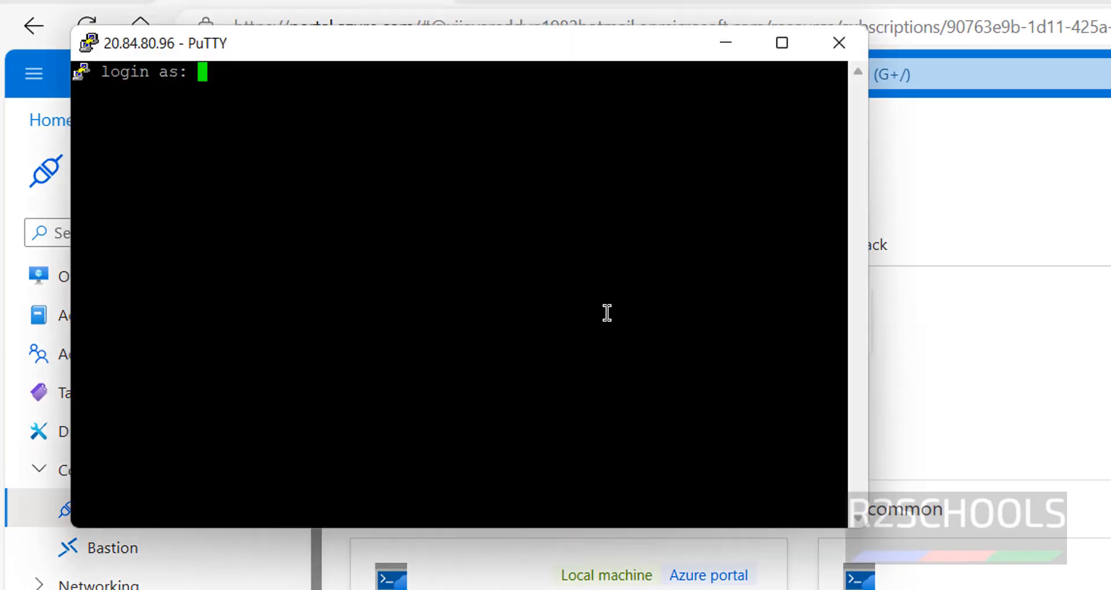
{"action": "type", "text": "demouser"}
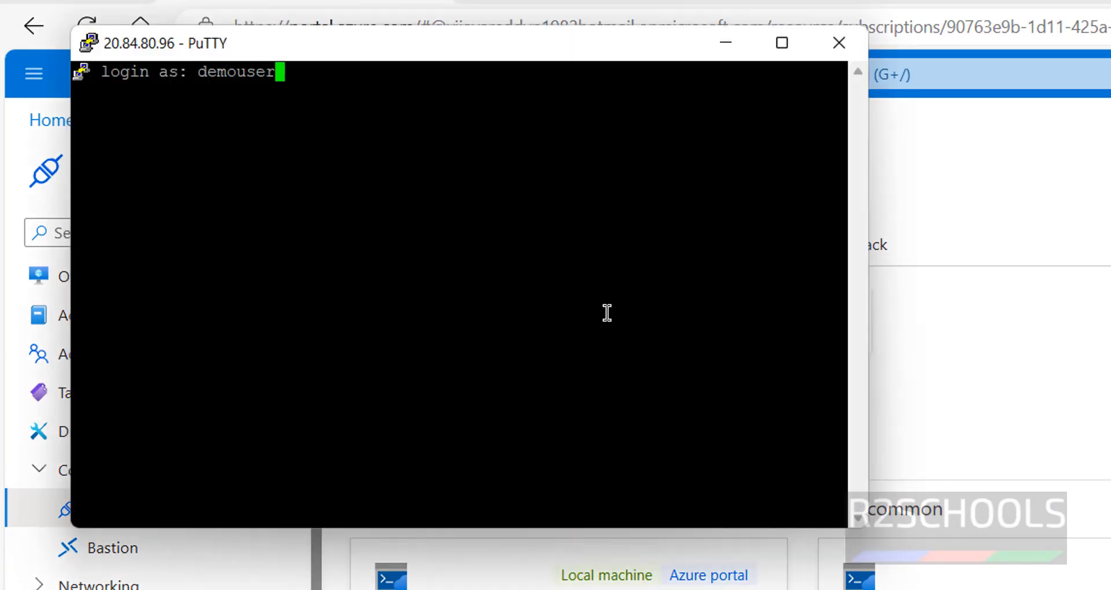
{"action": "key", "text": "Return"}
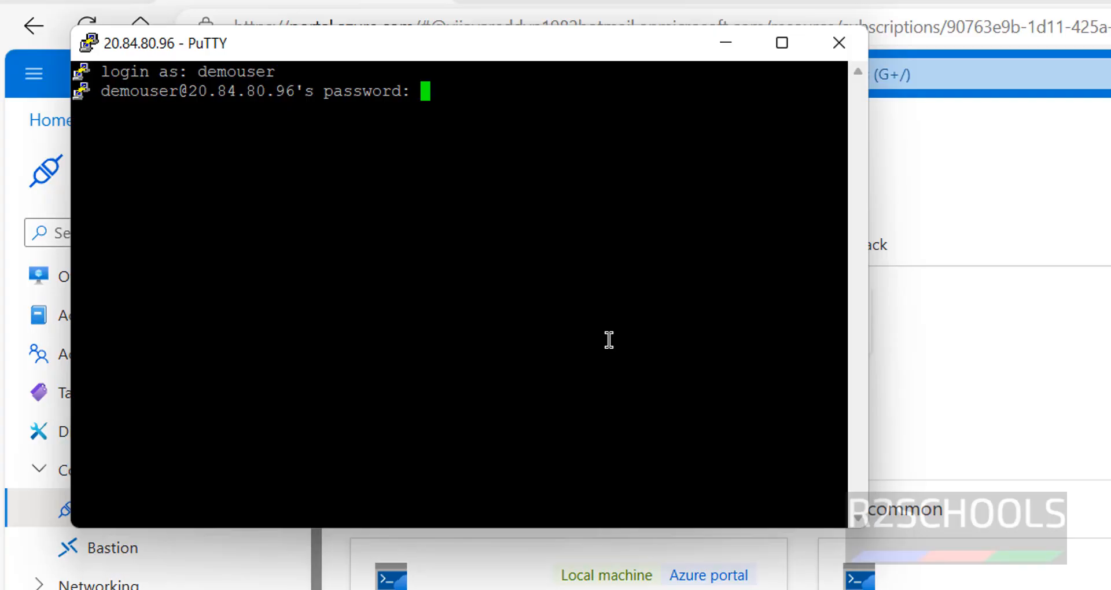
{"action": "key", "text": "Return"}
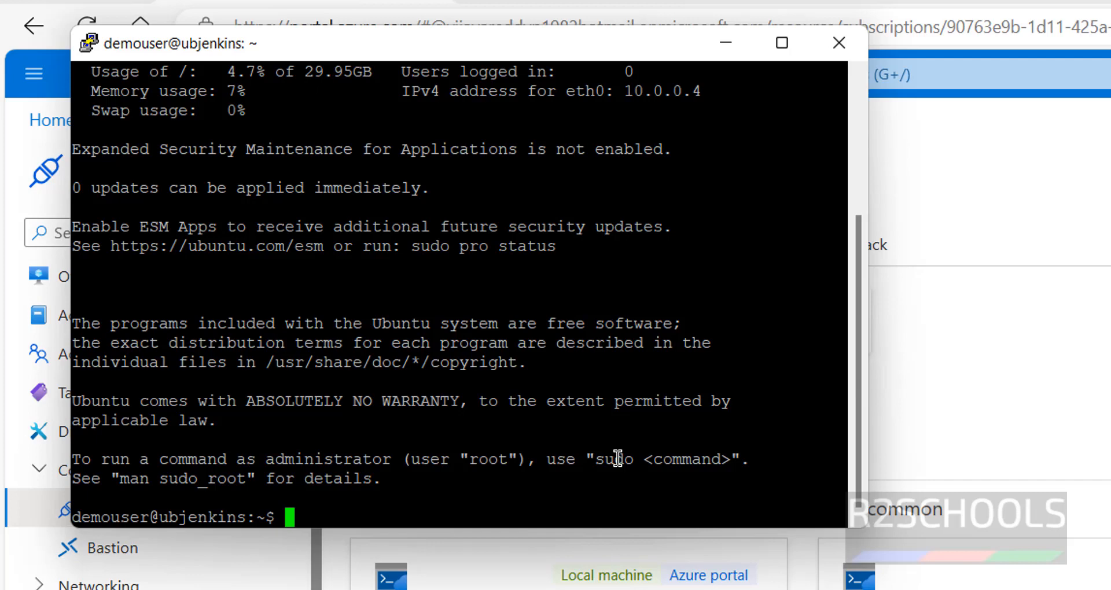
Step: Display the contents of /etc/os-release with more and check the Ubuntu version in the PRETTY_NAME line
{"action": "type", "text": "more /etc/os-release"}
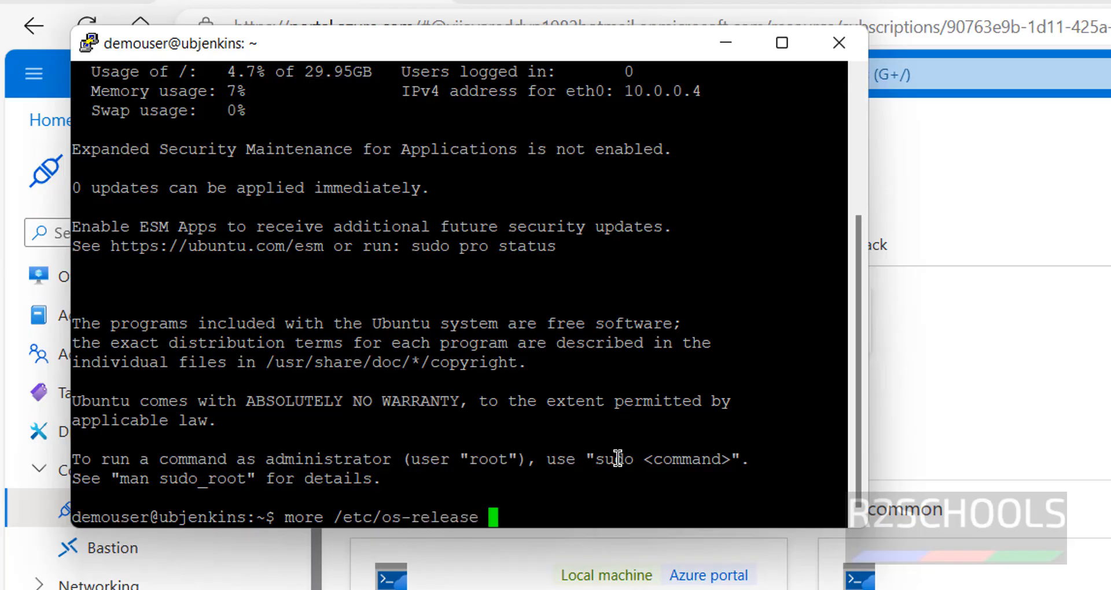
{"action": "key", "text": "Return"}
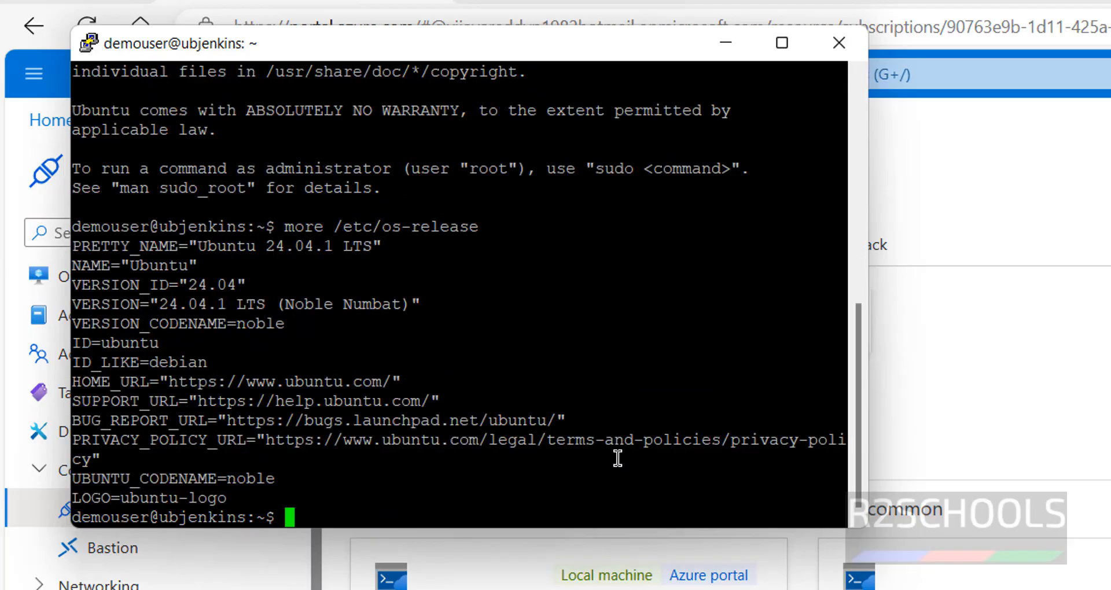
{"action": "double_click", "coordinate": [272, 246]}
{"action": "left_click_drag", "start_coordinate": [302, 246], "coordinate": [371, 246]}
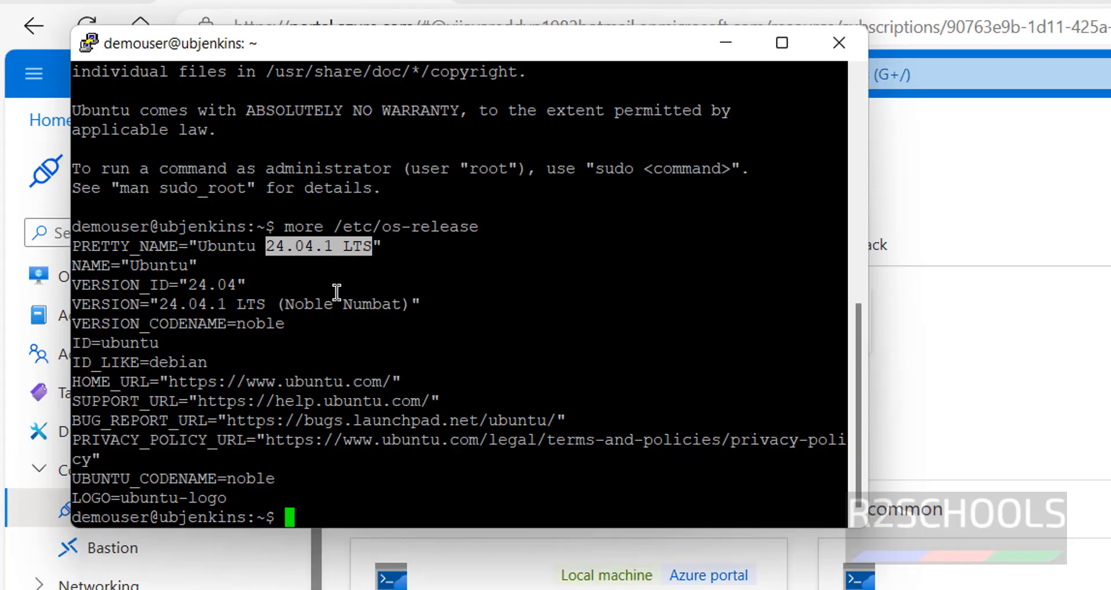
{"action": "left_click", "coordinate": [331, 296]}
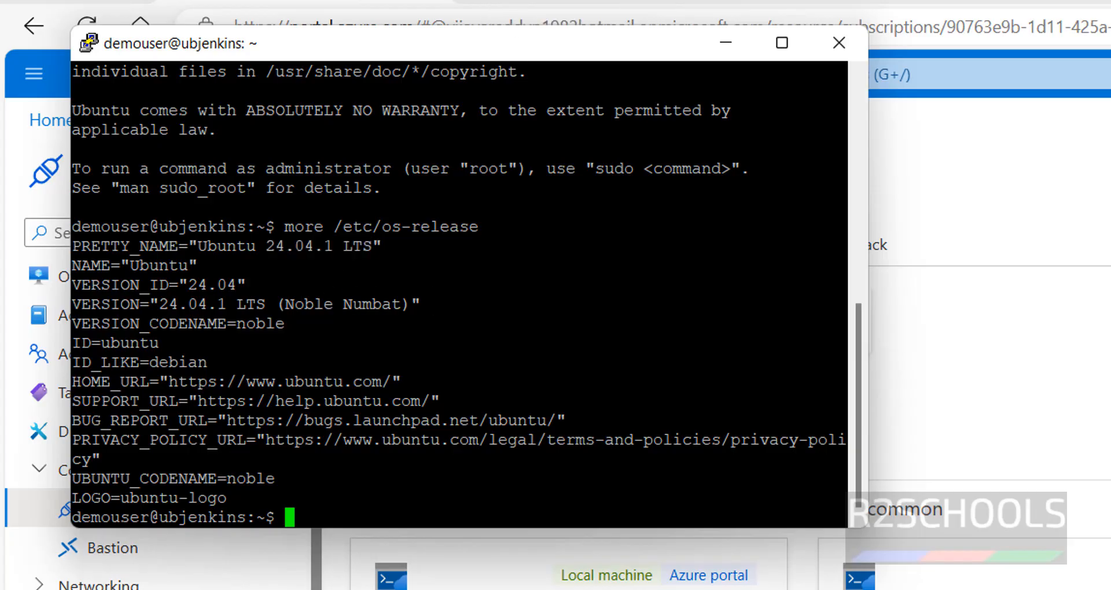
Step: Open jenkins.io in a new browser tab and review the release lines and download instructions on its Download page
{"action": "left_click", "coordinate": [485, 1]}
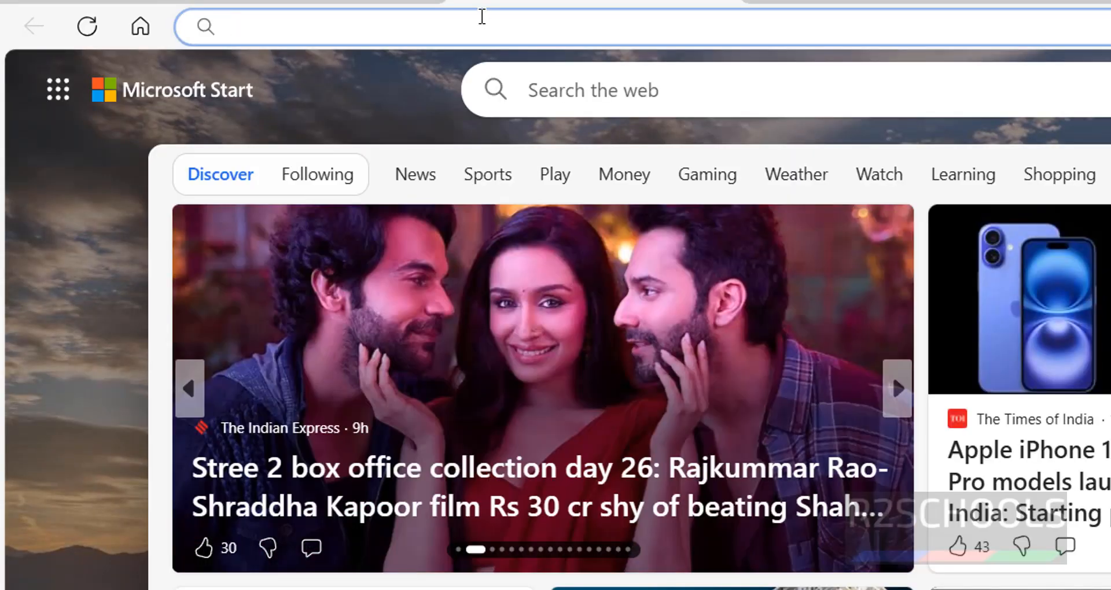
{"action": "type", "text": "jenkins"}
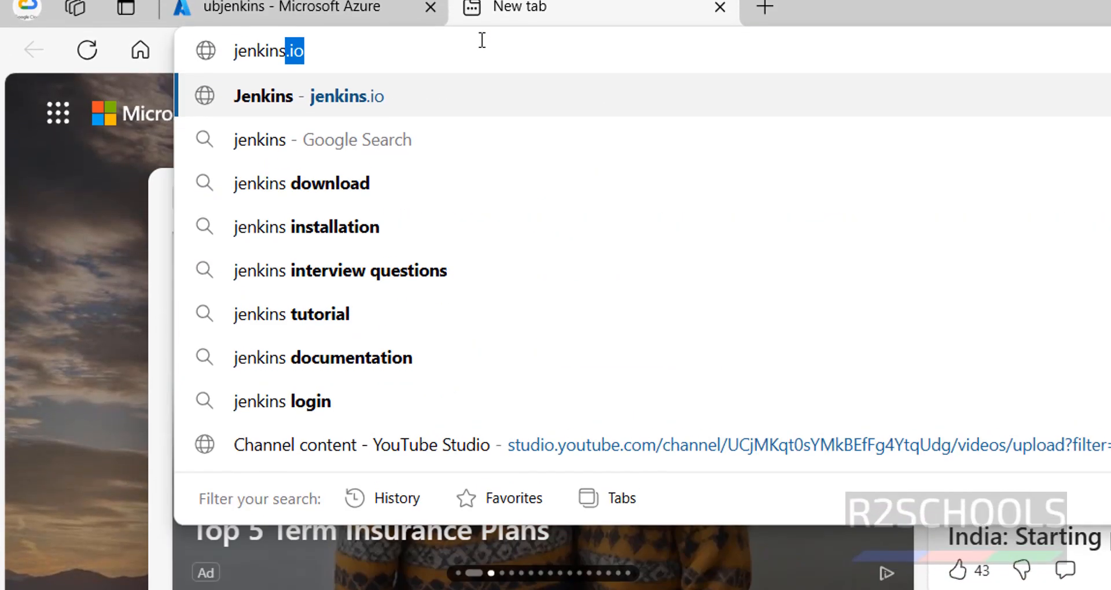
{"action": "type", "text": ".io"}
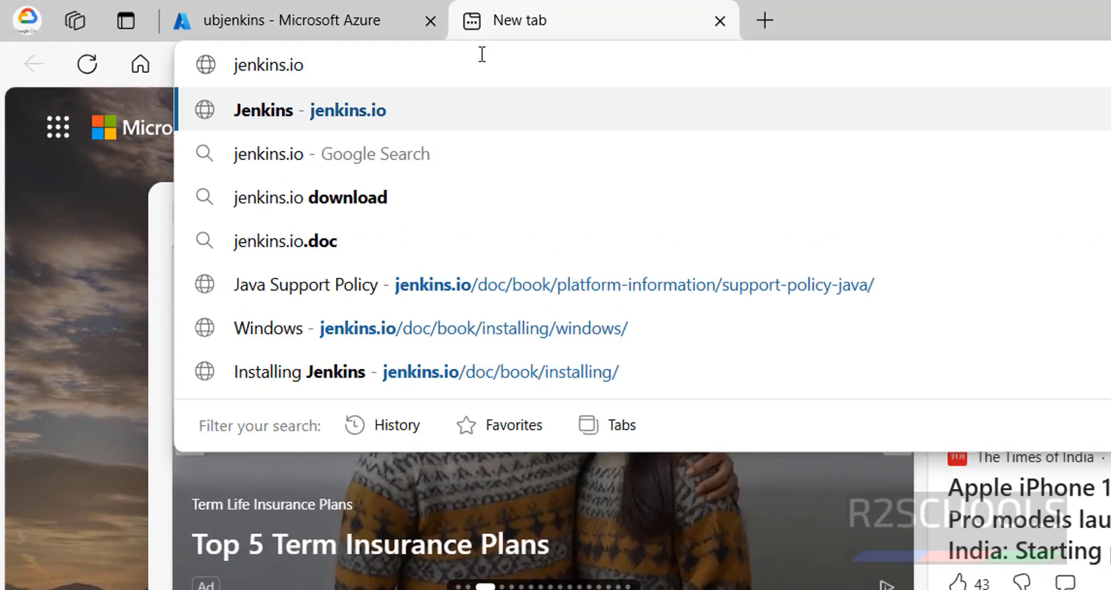
{"action": "key", "text": "Return"}
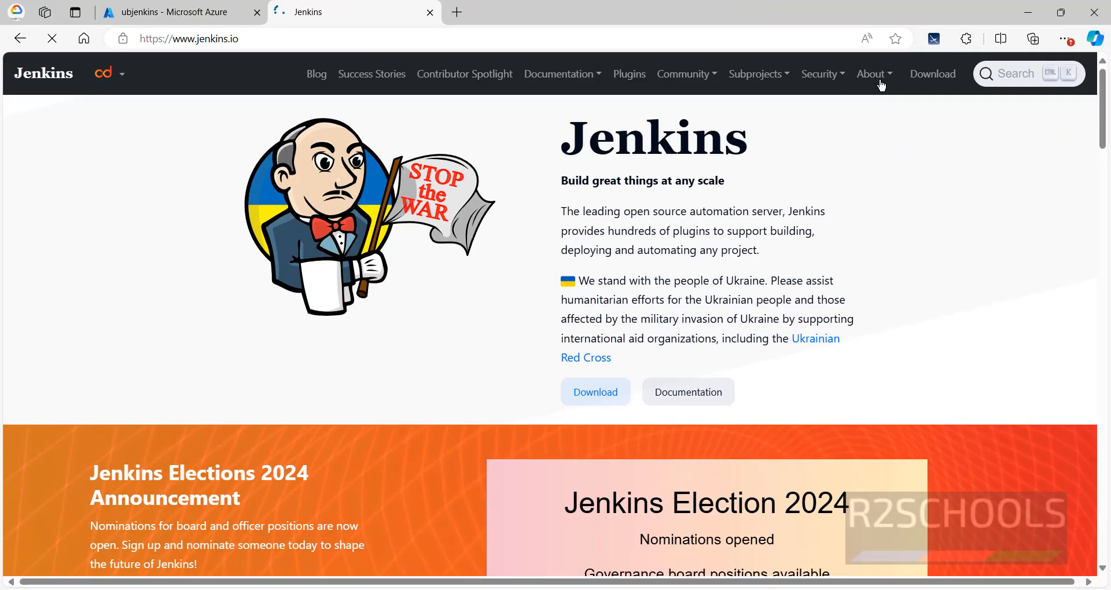
{"action": "left_click", "coordinate": [907, 77]}
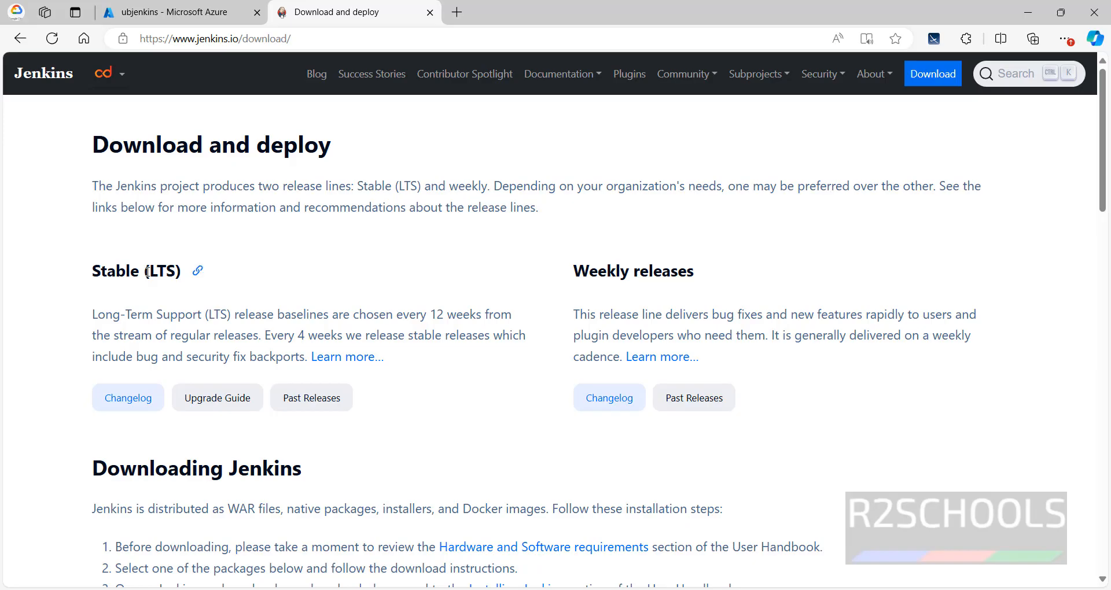
{"action": "scroll", "coordinate": [495, 361], "scroll_direction": "down", "scroll_amount": 4}
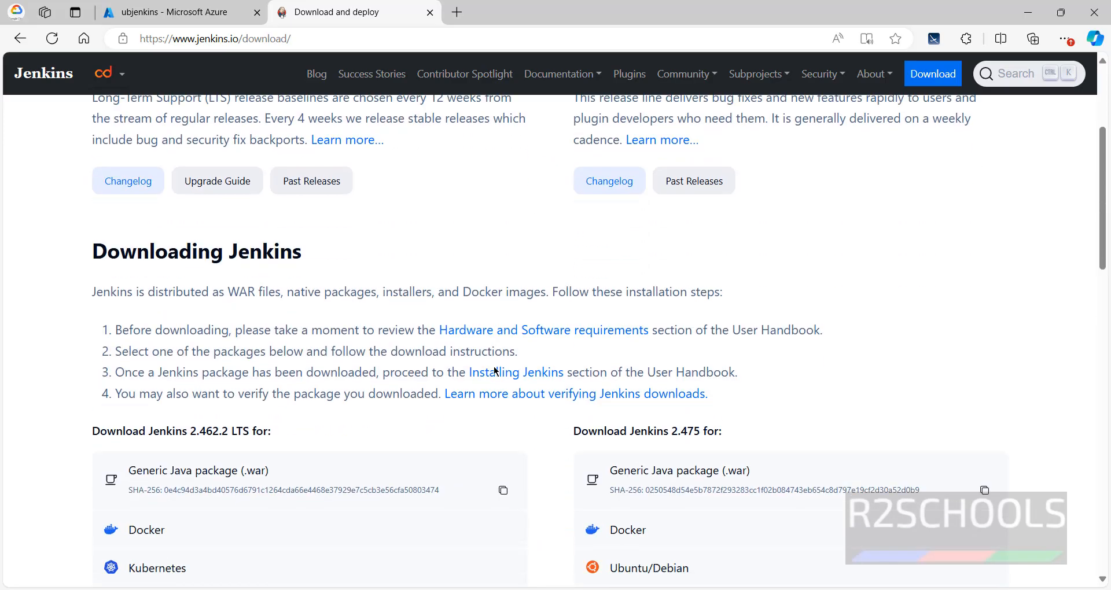
{"action": "scroll", "coordinate": [484, 364], "scroll_direction": "up", "scroll_amount": 4}
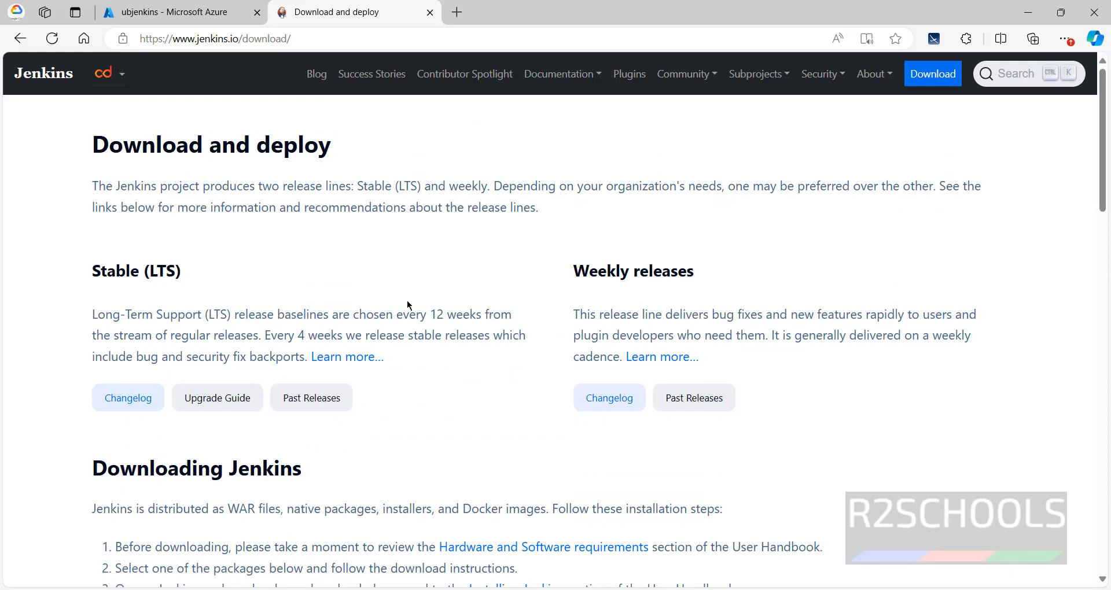
{"action": "scroll", "coordinate": [407, 300], "scroll_direction": "down", "scroll_amount": 3}
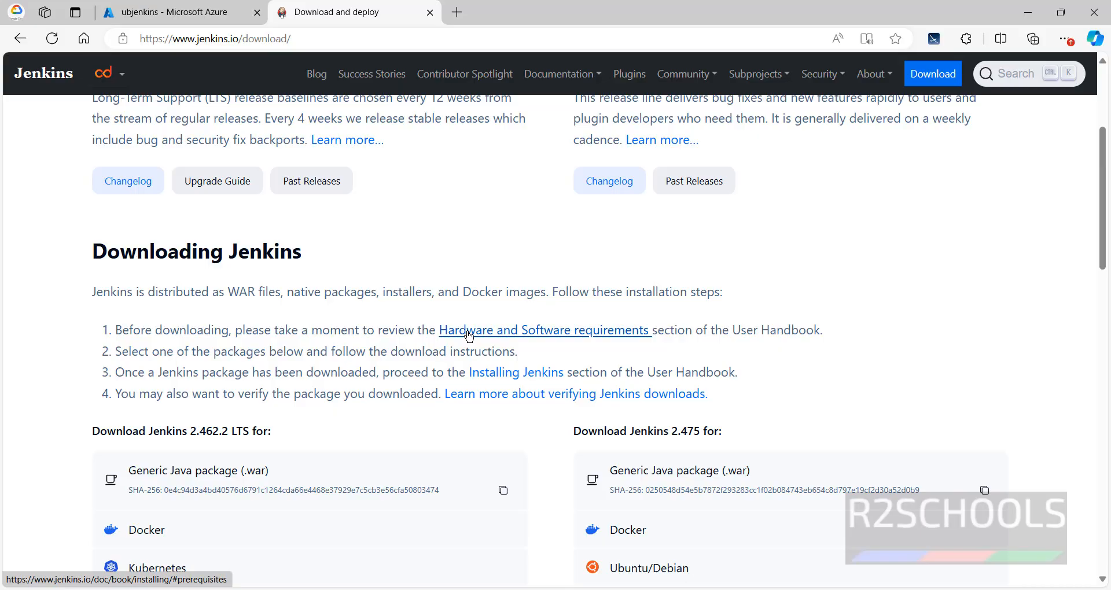
Step: Open the Hardware and Software requirements in a separate tab and review the Linux installation prerequisites
{"action": "middle_click", "coordinate": [469, 336]}
{"action": "left_click", "coordinate": [486, 21]}
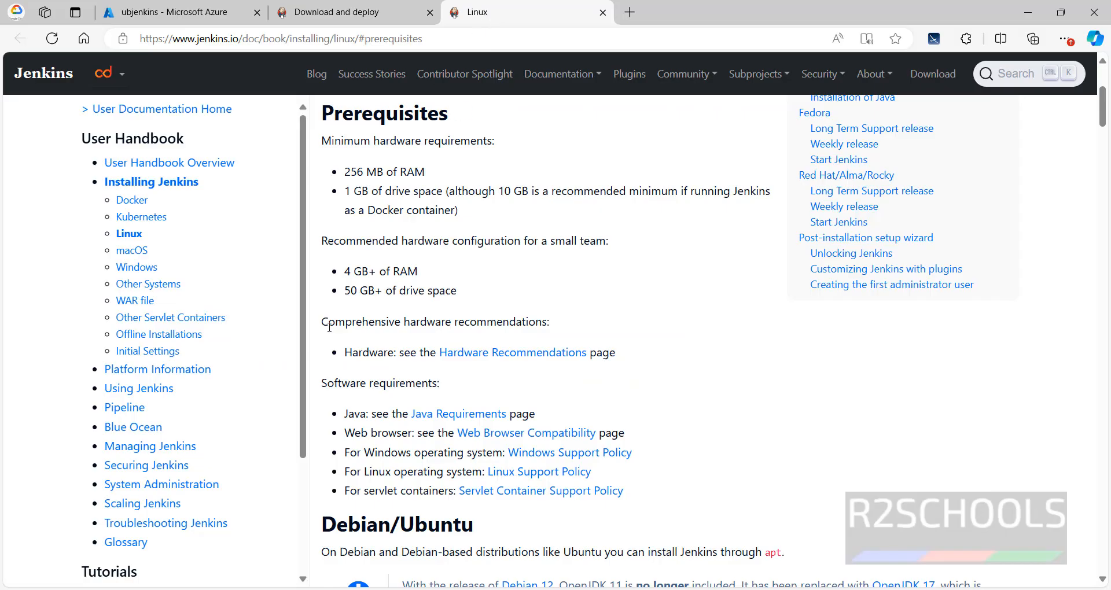
{"action": "left_click", "coordinate": [129, 233]}
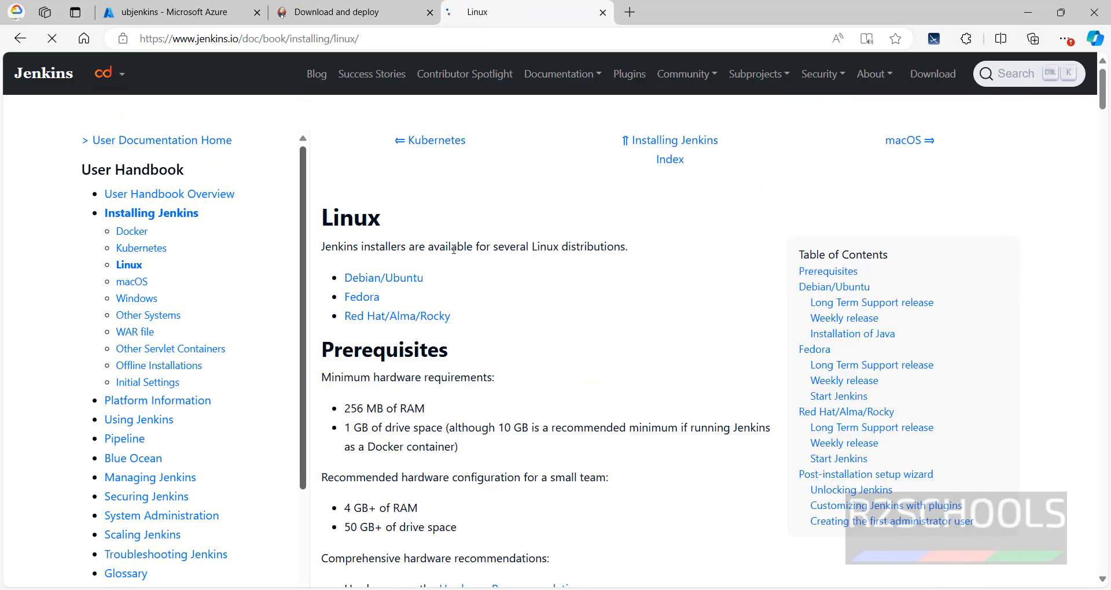
{"action": "scroll", "coordinate": [510, 302], "scroll_direction": "down", "scroll_amount": 2}
{"action": "scroll", "coordinate": [481, 327], "scroll_direction": "down", "scroll_amount": 1}
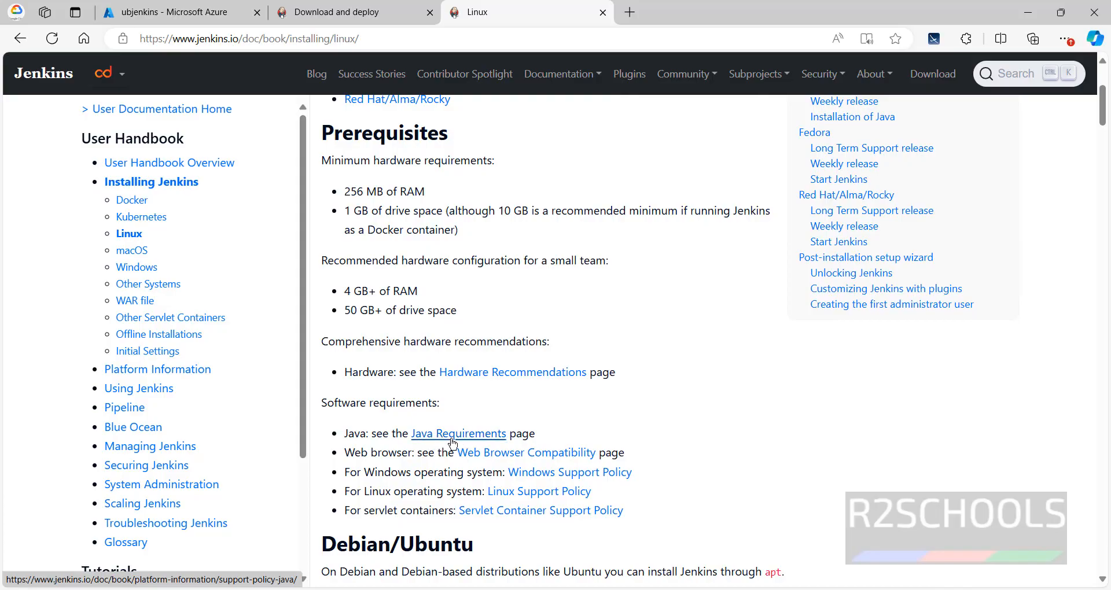
{"action": "scroll", "coordinate": [645, 416], "scroll_direction": "down", "scroll_amount": 3}
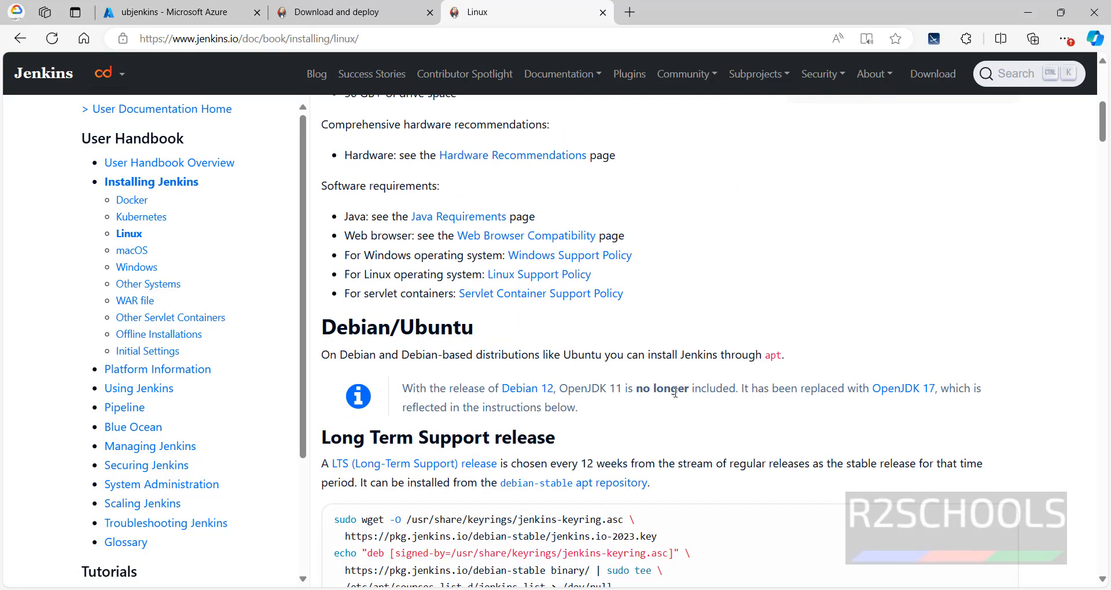
Step: Open the Java Requirements page in a separate tab and check the supported Java versions for running Jenkins LTS
{"action": "left_click", "coordinate": [469, 216], "text": "ctrl"}
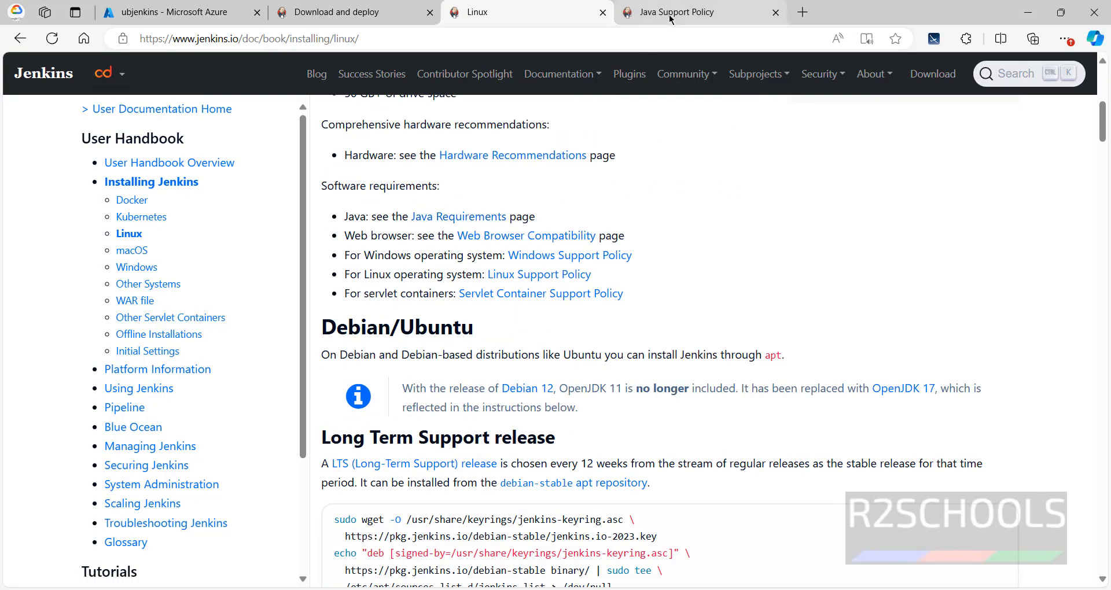
{"action": "key", "text": "ctrl+Tab"}
{"action": "scroll", "coordinate": [621, 298], "scroll_direction": "down", "scroll_amount": 2}
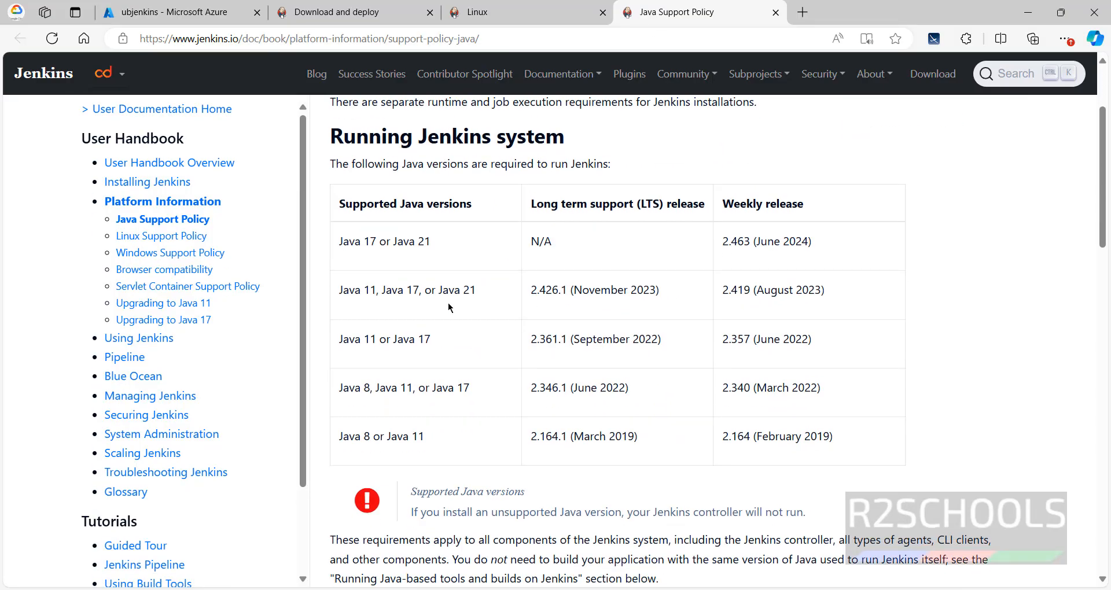
{"action": "left_click_drag", "start_coordinate": [341, 292], "coordinate": [485, 295]}
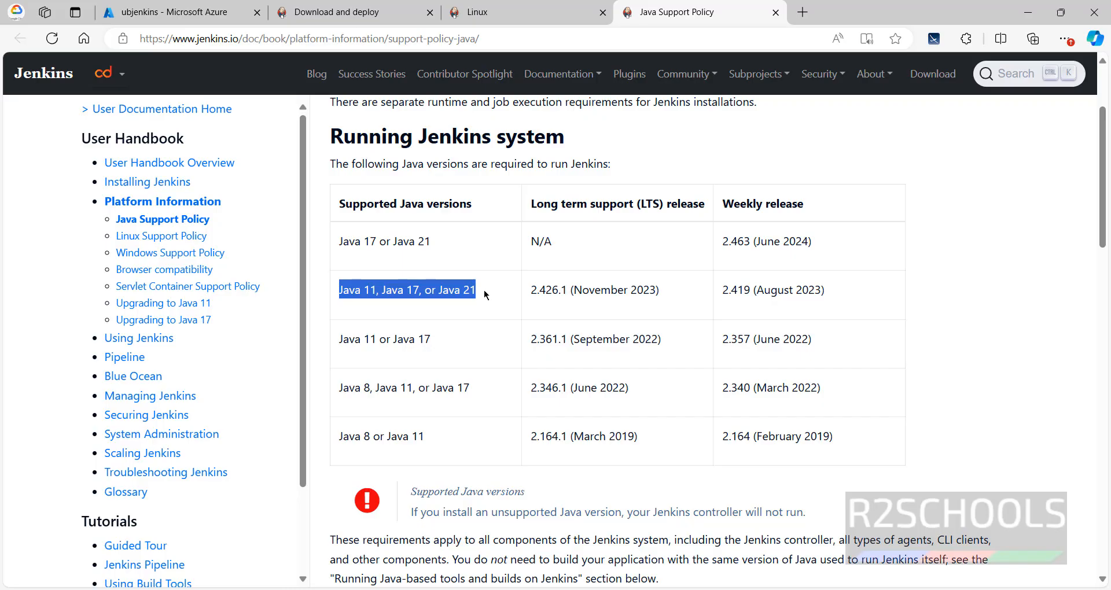
Step: Switch to the PuTTY terminal and check for an installed Java with java -version
{"action": "key", "text": "alt+Tab"}
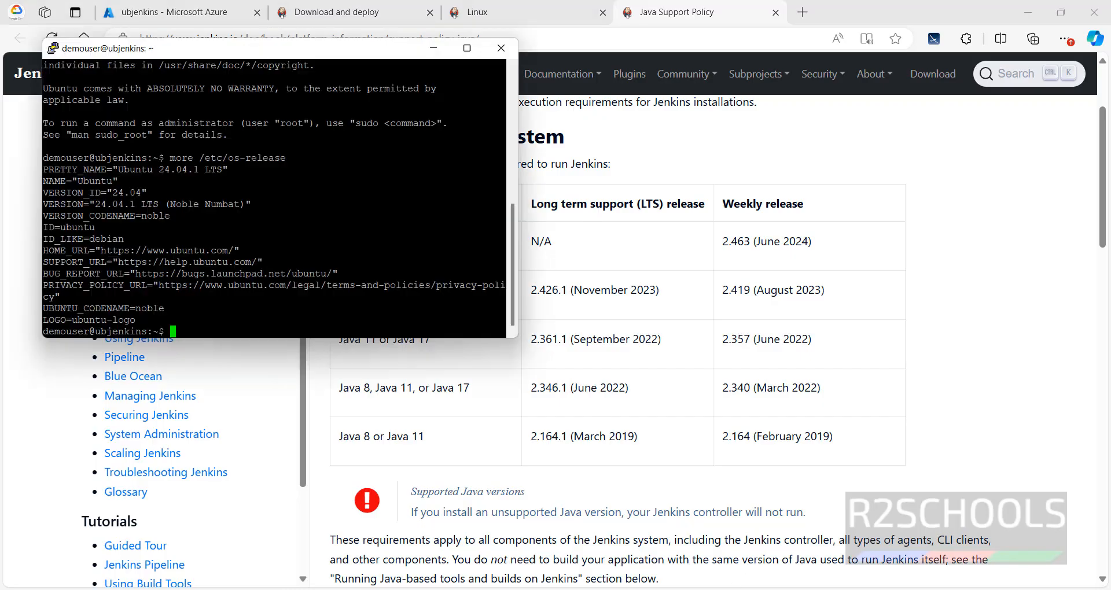
{"action": "type", "text": "java -versi"}
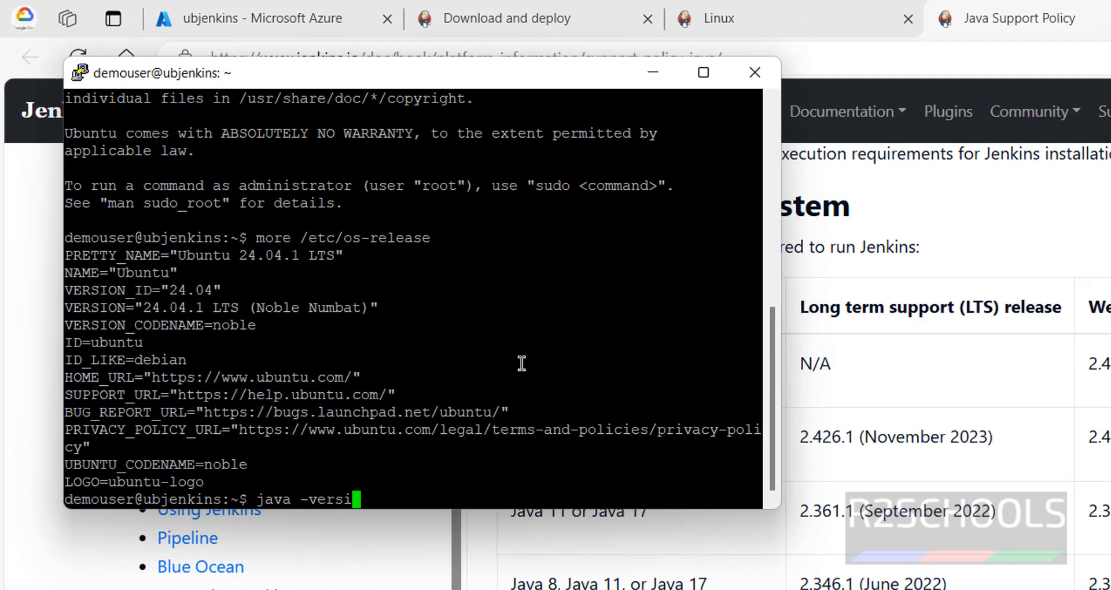
{"action": "type", "text": "o n"}
{"action": "key", "text": "Return"}
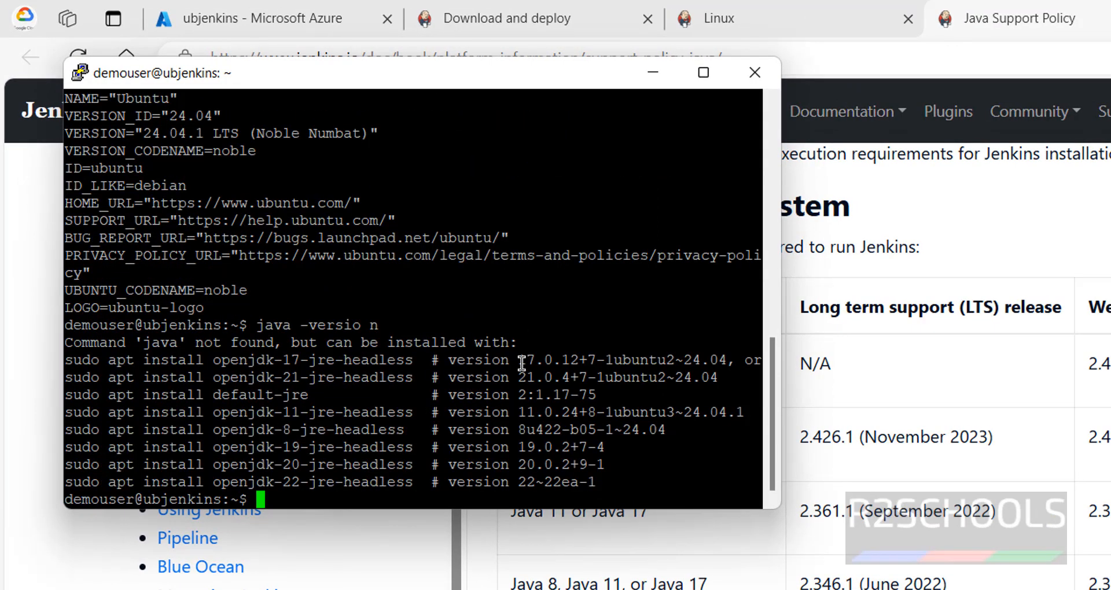
{"action": "type", "text": "java -versi"}
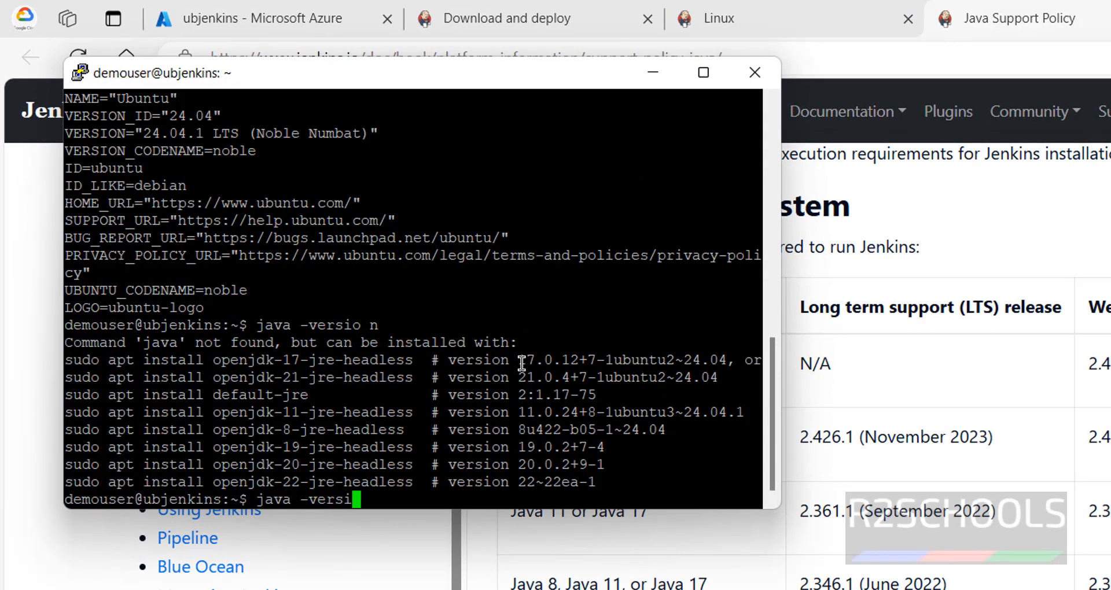
{"action": "type", "text": "on"}
{"action": "key", "text": "Return"}
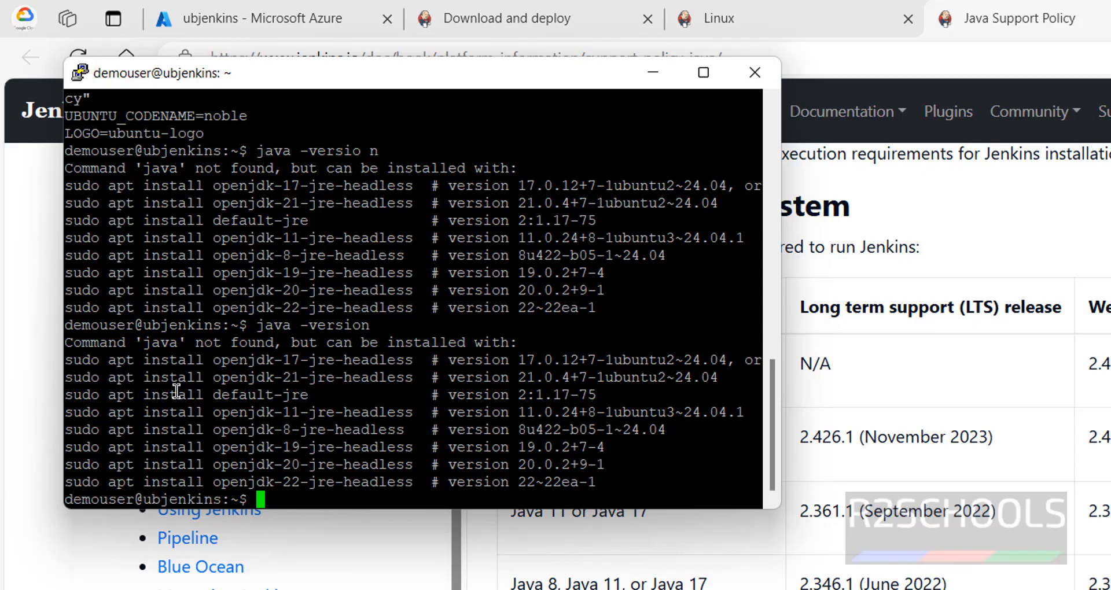
Step: Install Java 17 with the suggested command sudo apt install openjdk-17-jre-headless and accept the installation
{"action": "left_click_drag", "start_coordinate": [66, 362], "coordinate": [412, 360]}
{"action": "right_click", "coordinate": [597, 371]}
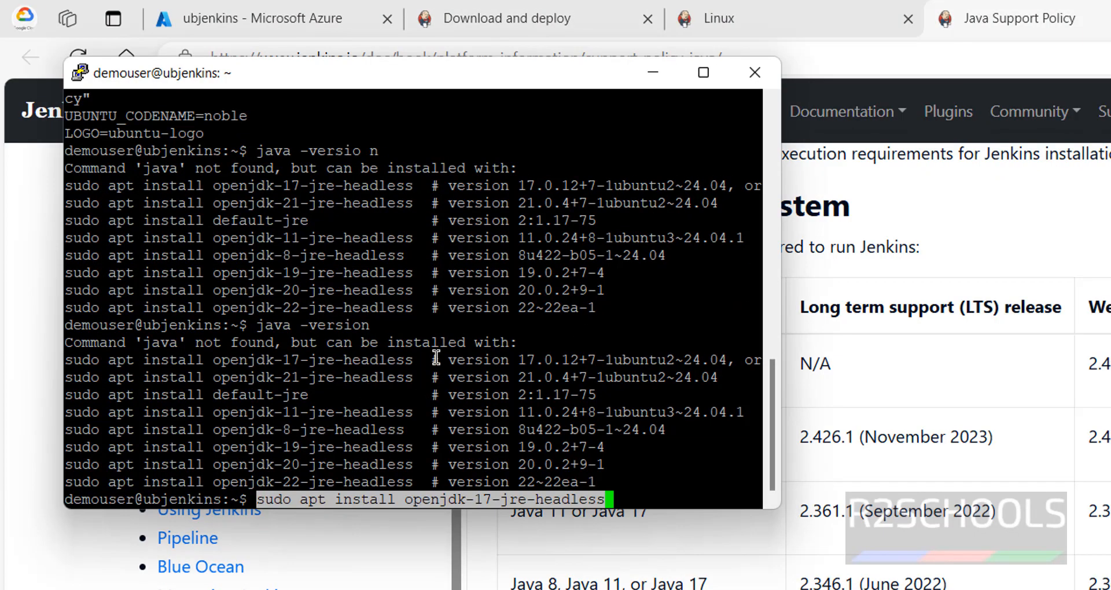
{"action": "key", "text": "Return"}
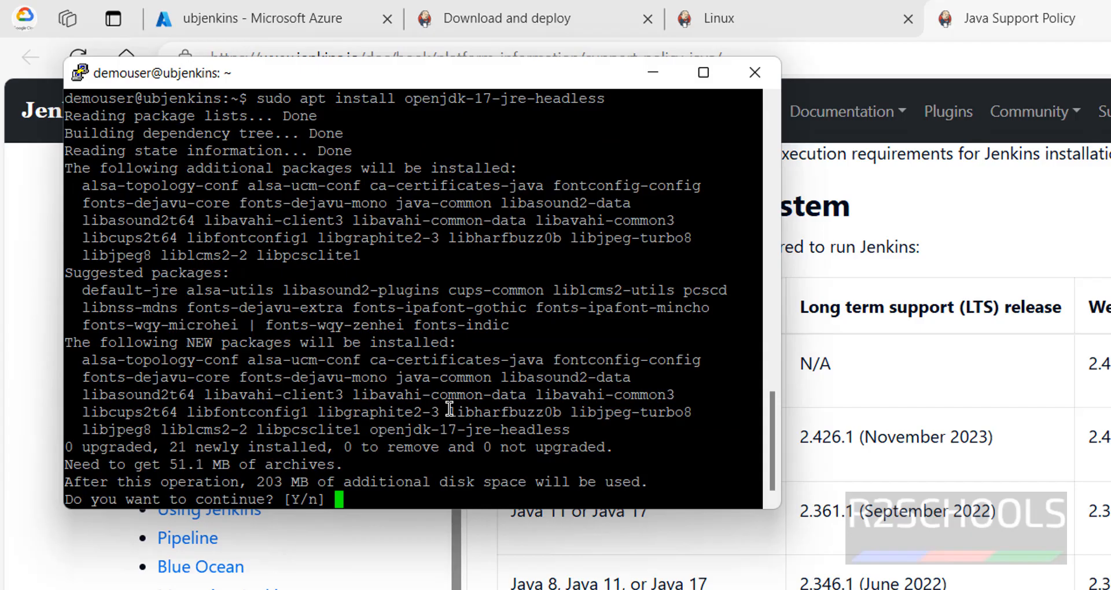
{"action": "key", "text": "Return"}
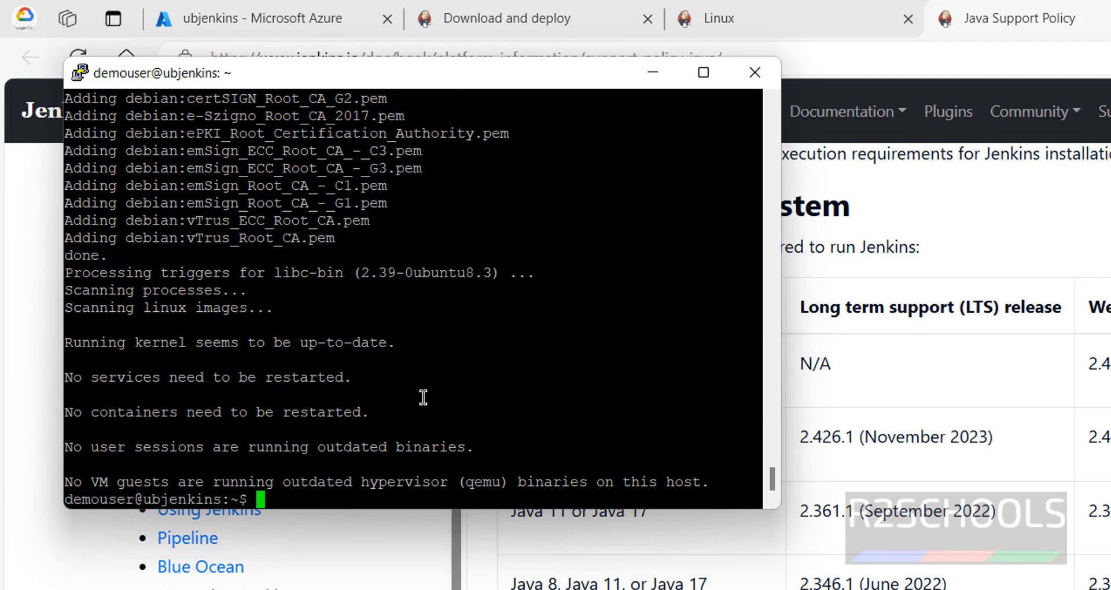
Step: Return to the Jenkins download page in the browser and open the Ubuntu/Debian package instructions for Jenkins 2.462.2 LTS
{"action": "left_click", "coordinate": [533, 19]}
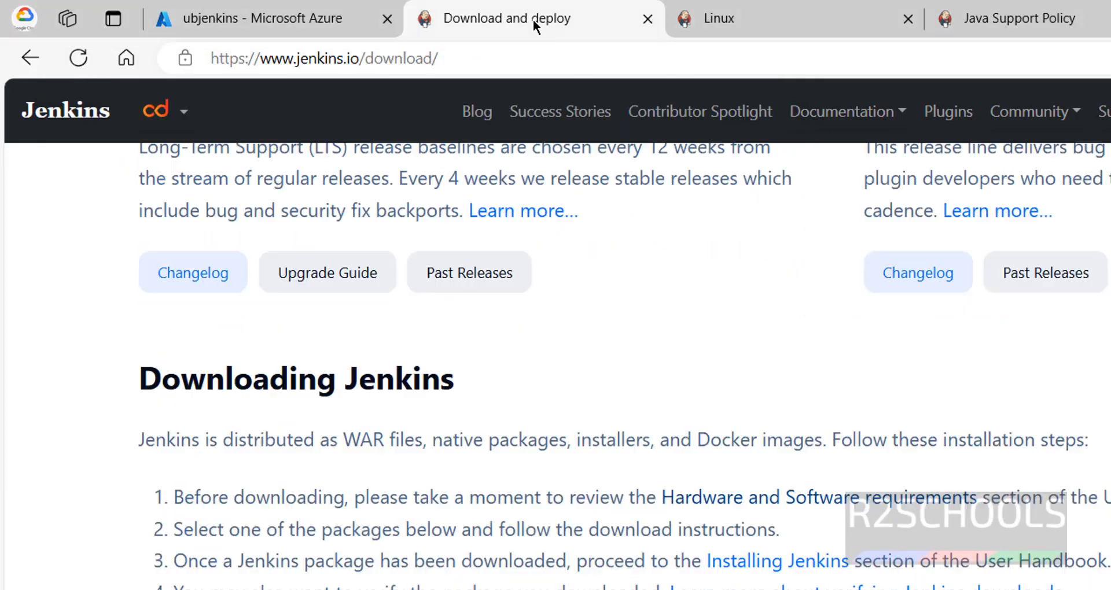
{"action": "scroll", "coordinate": [430, 411], "scroll_direction": "down", "scroll_amount": 5}
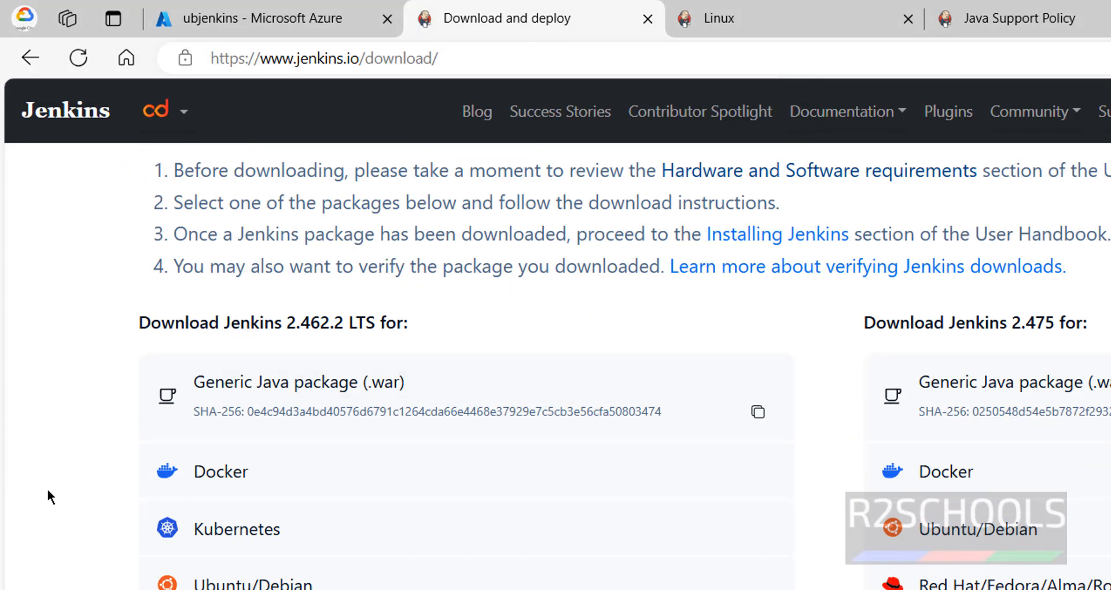
{"action": "scroll", "coordinate": [49, 492], "scroll_direction": "up", "scroll_amount": 2}
{"action": "scroll", "coordinate": [51, 492], "scroll_direction": "down", "scroll_amount": 5}
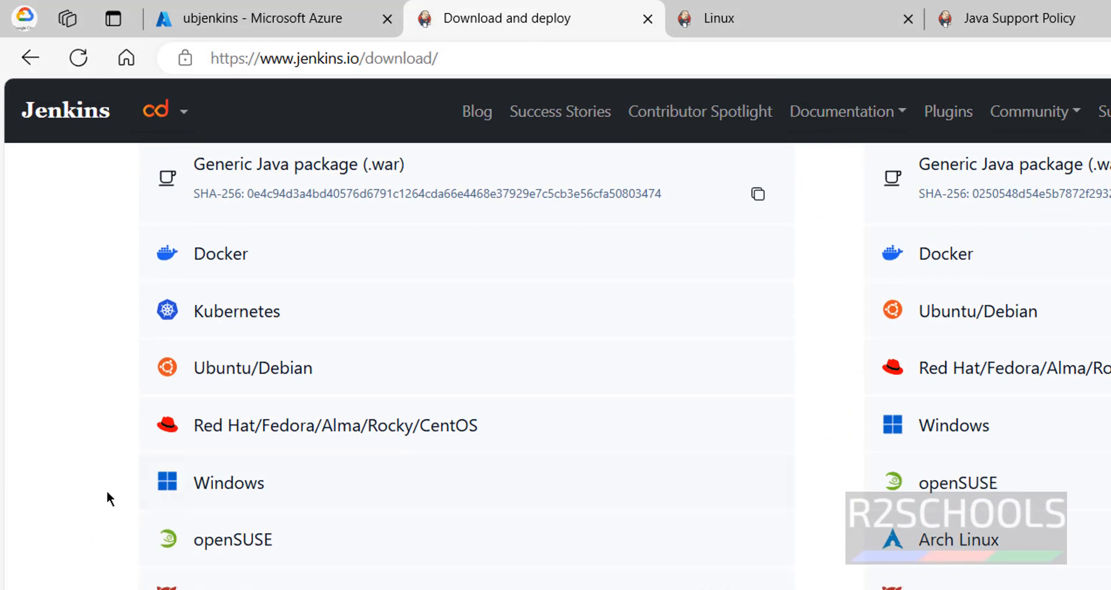
{"action": "left_click", "coordinate": [216, 384]}
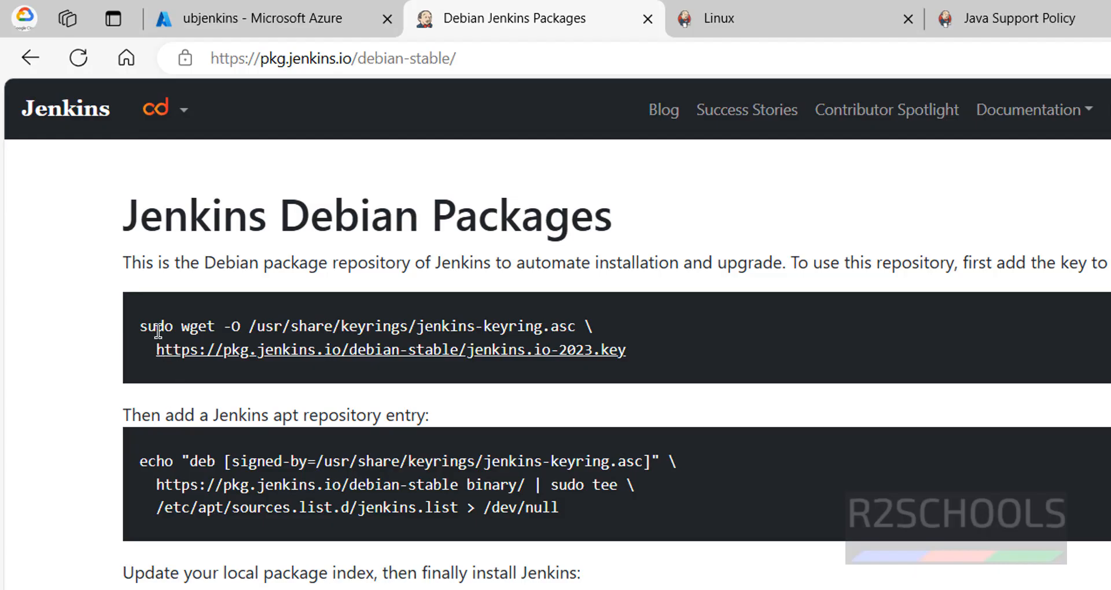
Step: Compare the repository key and apt entry commands on the Jenkins Debian Packages page with the Debian/Ubuntu LTS section of the Linux installation guide
{"action": "left_click_drag", "start_coordinate": [141, 326], "coordinate": [650, 353]}
{"action": "left_click", "coordinate": [695, 21]}
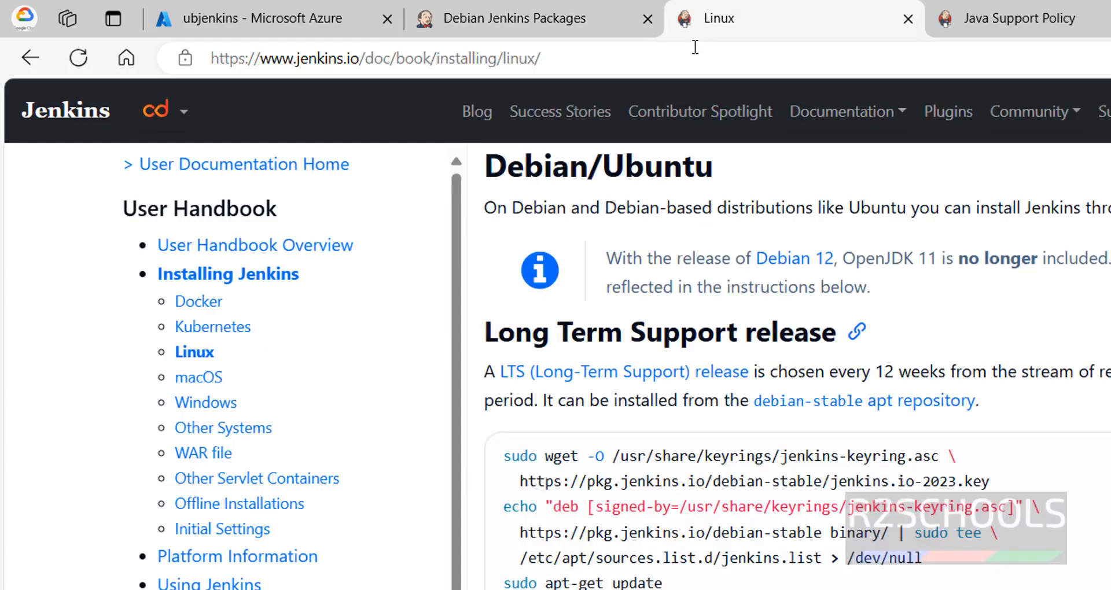
{"action": "left_click", "coordinate": [631, 23]}
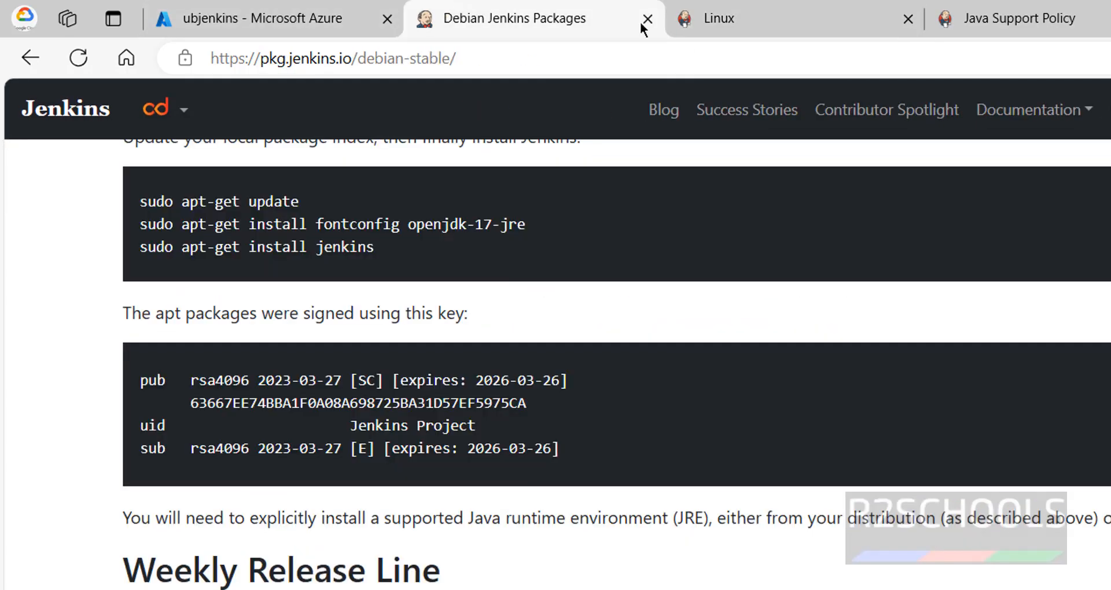
{"action": "left_click", "coordinate": [765, 16]}
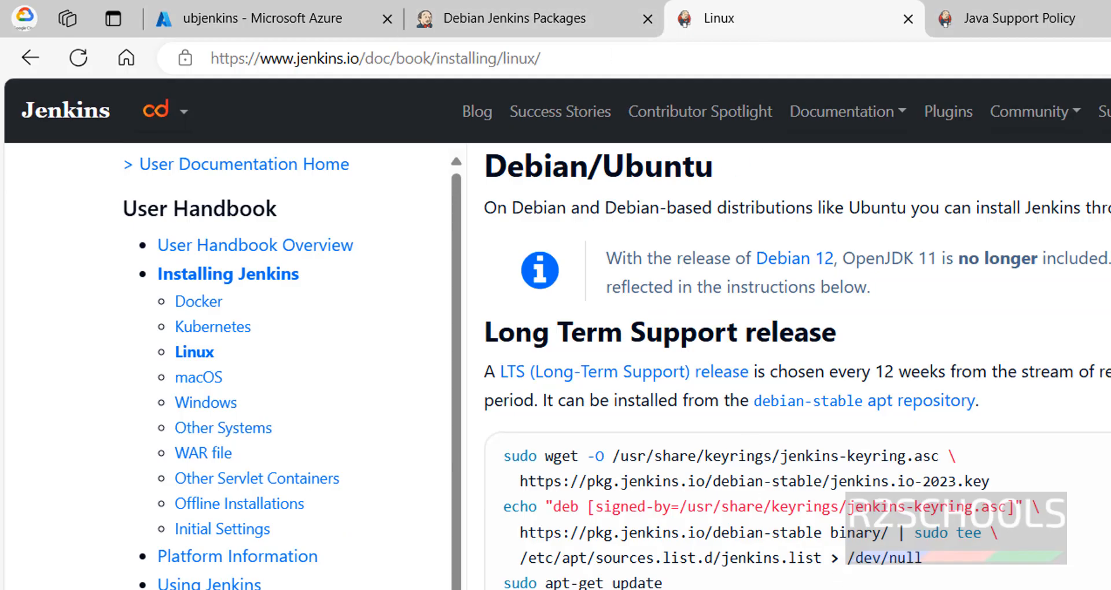
{"action": "left_click_drag", "start_coordinate": [503, 452], "coordinate": [1045, 503]}
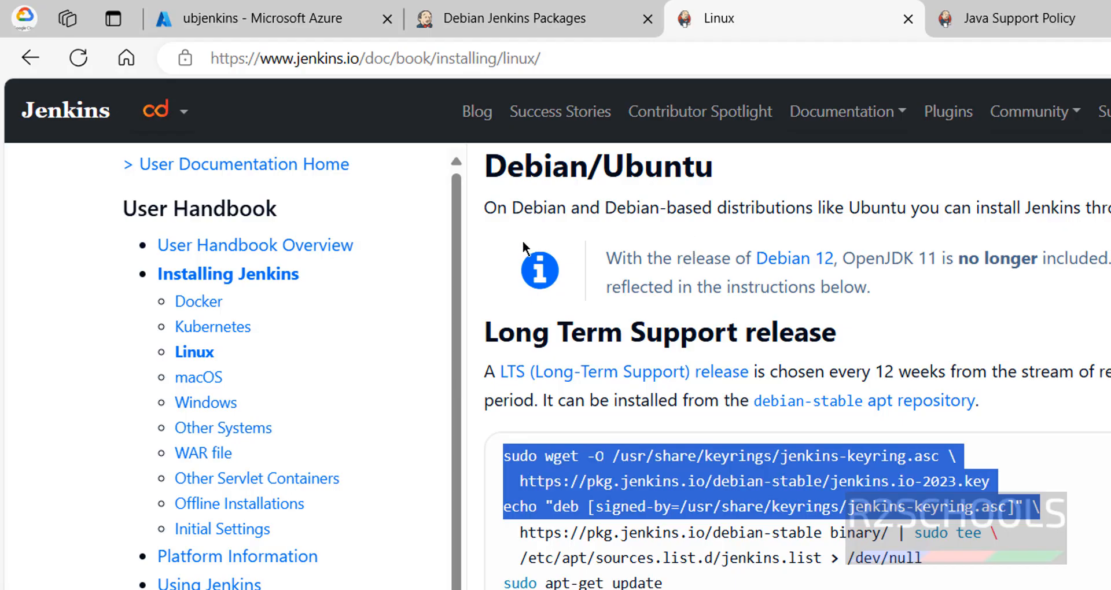
{"action": "left_click", "coordinate": [641, 61]}
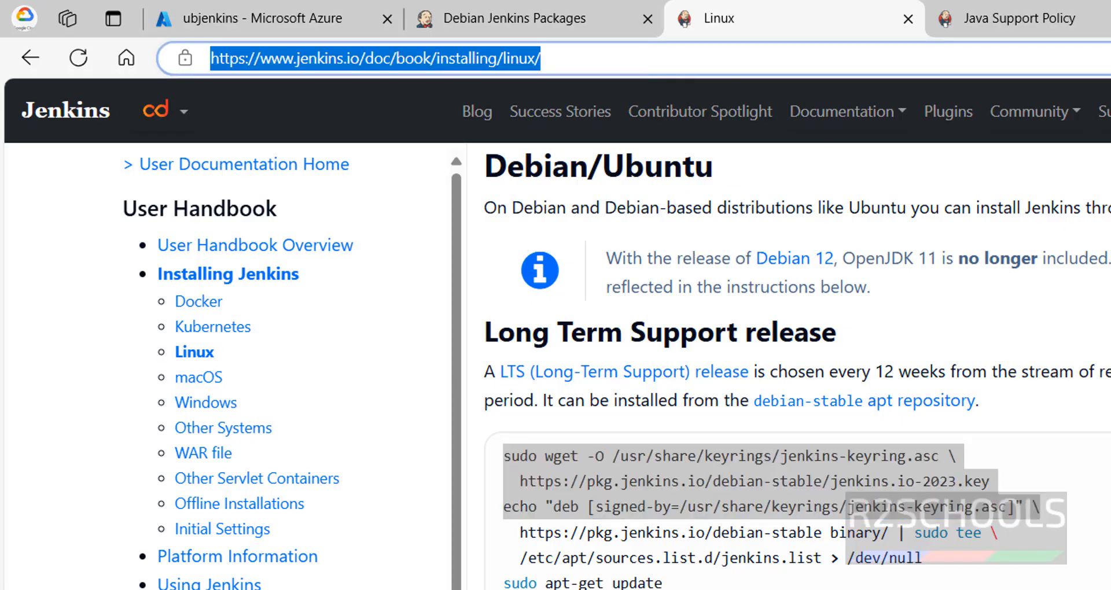
{"action": "key", "text": "Escape"}
{"action": "left_click", "coordinate": [743, 445]}
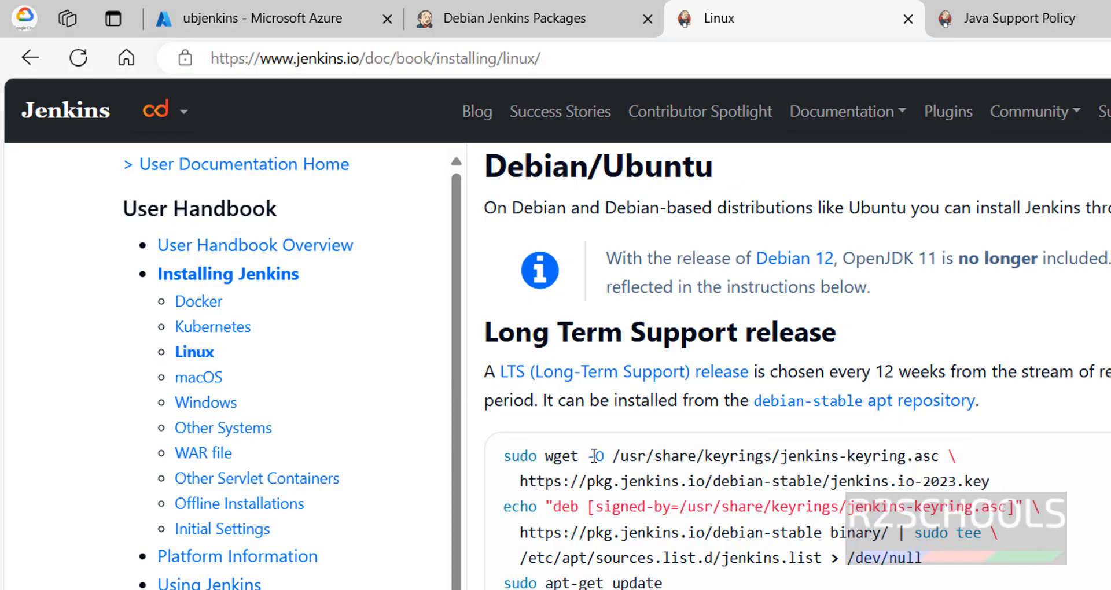
Step: Copy the sudo wget command for the jenkins.io-2023.key from the LTS release instructions and run it in the PuTTY terminal
{"action": "left_click_drag", "start_coordinate": [502, 457], "coordinate": [1022, 474]}
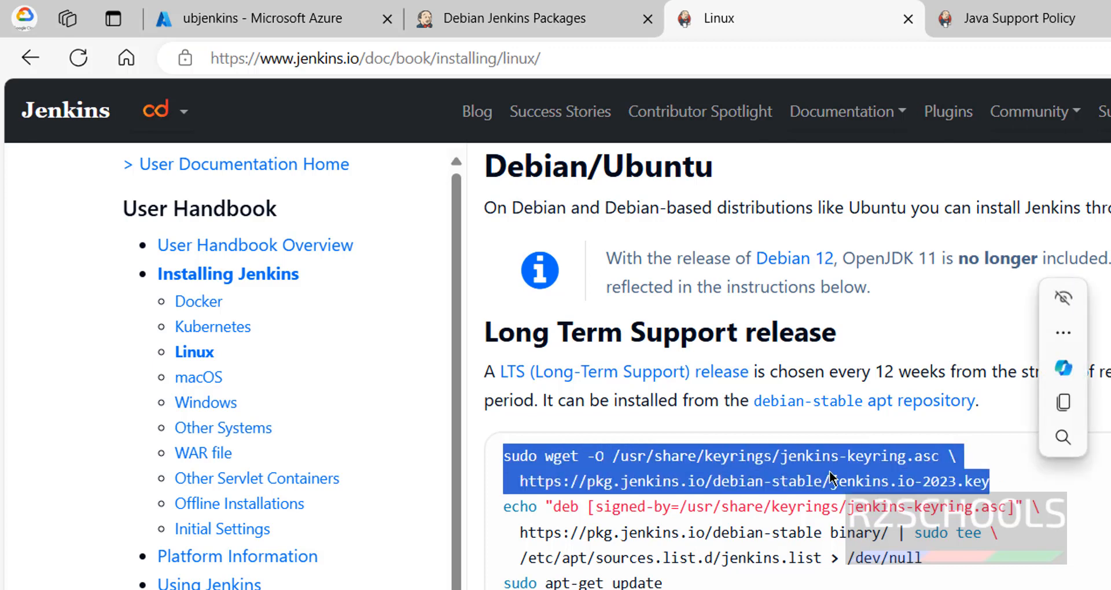
{"action": "right_click", "coordinate": [781, 462]}
{"action": "left_click", "coordinate": [843, 479]}
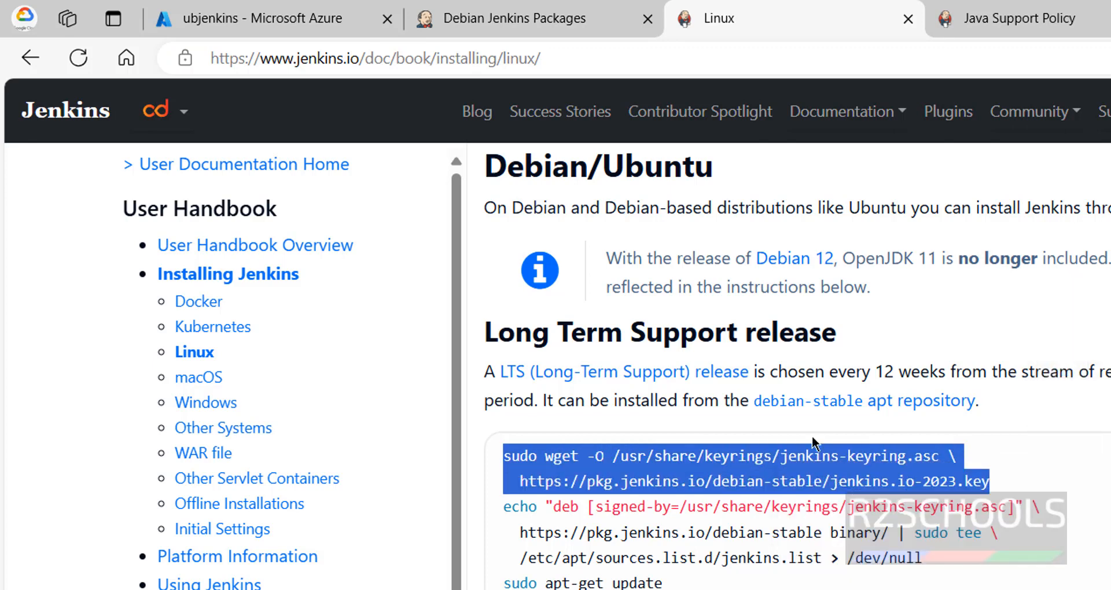
{"action": "key", "text": "alt+Tab"}
{"action": "right_click", "coordinate": [470, 322]}
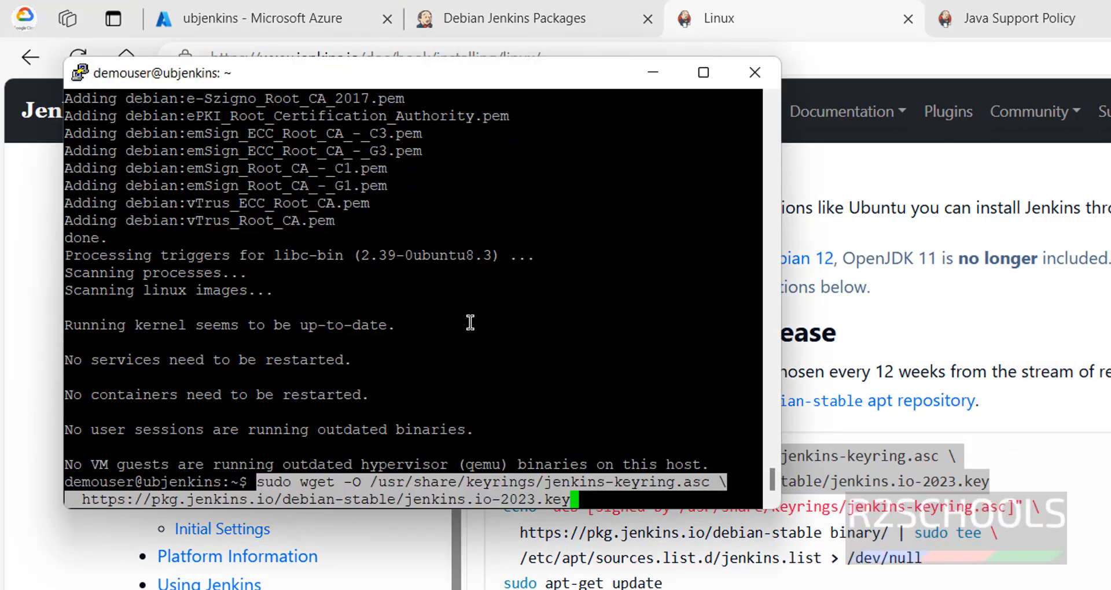
{"action": "key", "text": "Return"}
Step: Copy the echo "deb ..." command for the Jenkins apt repository entry from the Debian Jenkins Packages page and run it in the PuTTY terminal
{"action": "key", "text": "alt+Tab"}
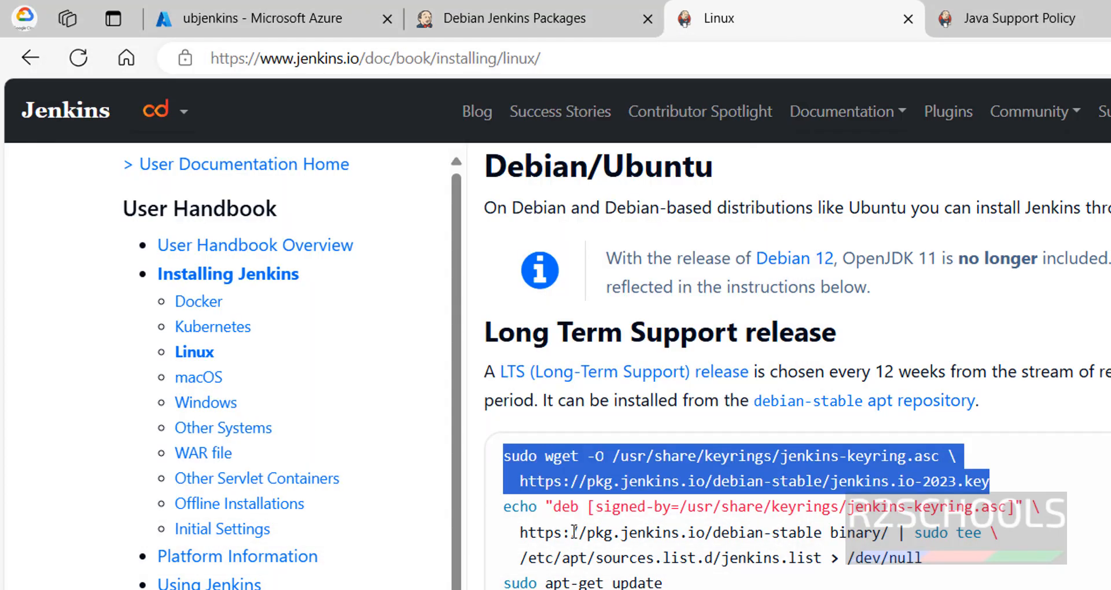
{"action": "left_click_drag", "start_coordinate": [510, 509], "coordinate": [941, 560]}
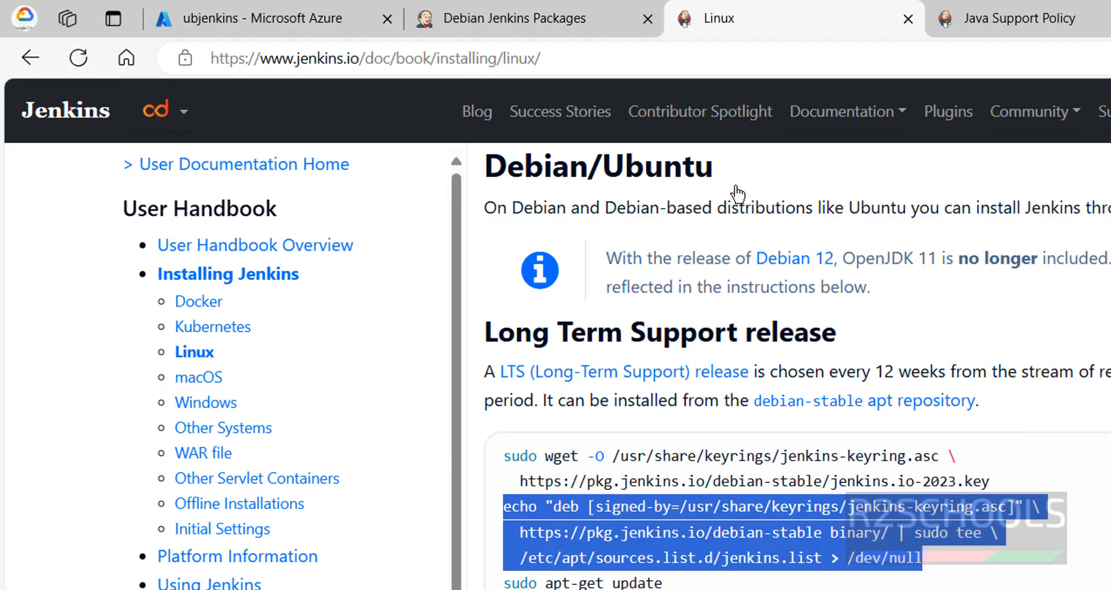
{"action": "left_click", "coordinate": [547, 21]}
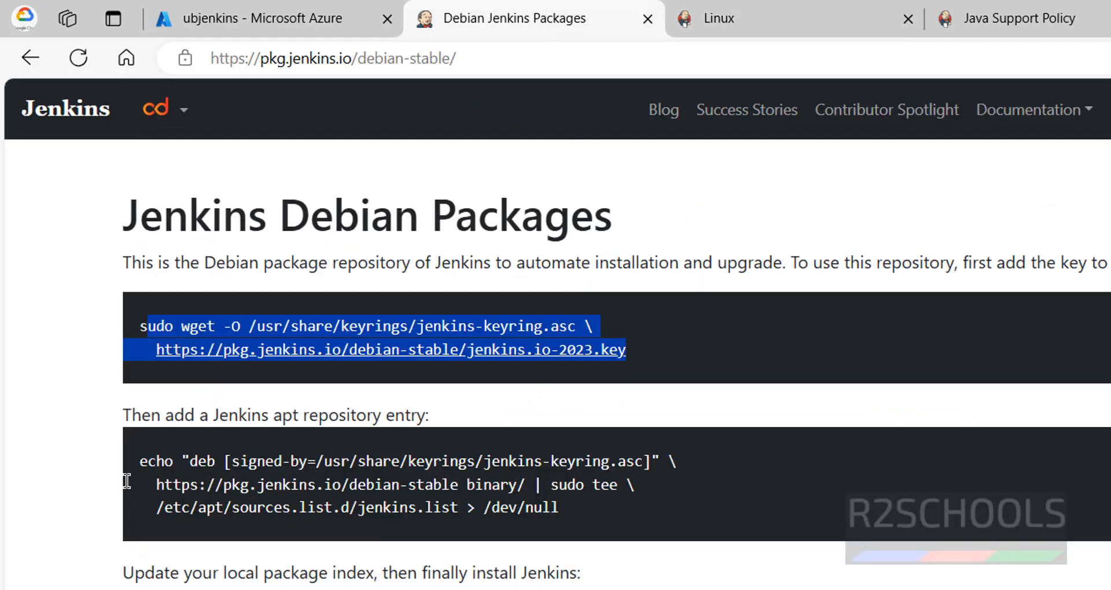
{"action": "left_click_drag", "start_coordinate": [137, 461], "coordinate": [596, 521]}
{"action": "left_click", "coordinate": [142, 461]}
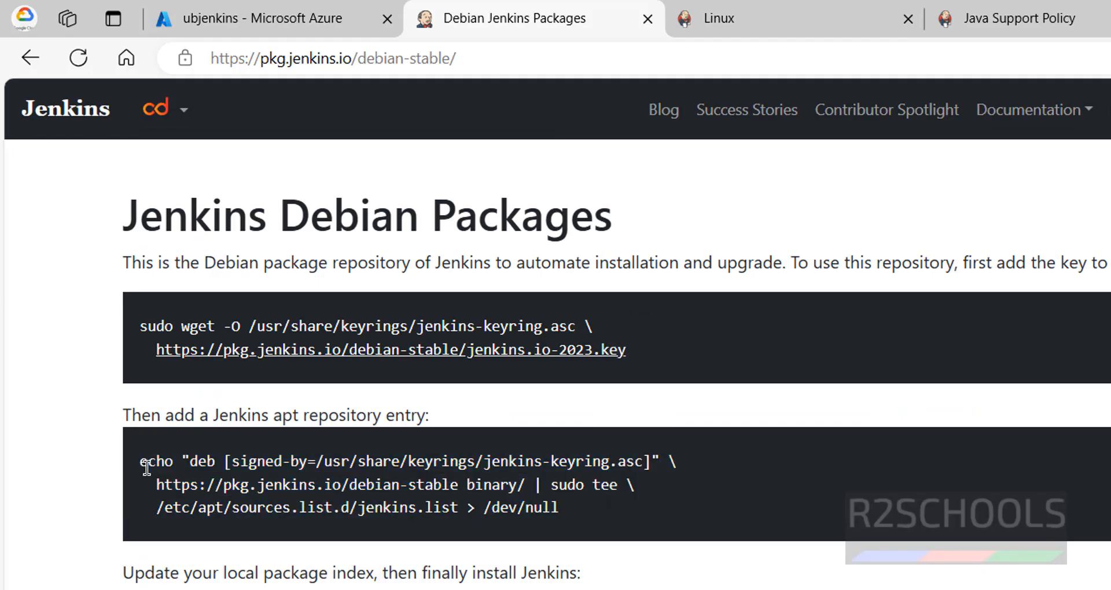
{"action": "left_click_drag", "start_coordinate": [141, 461], "coordinate": [564, 512]}
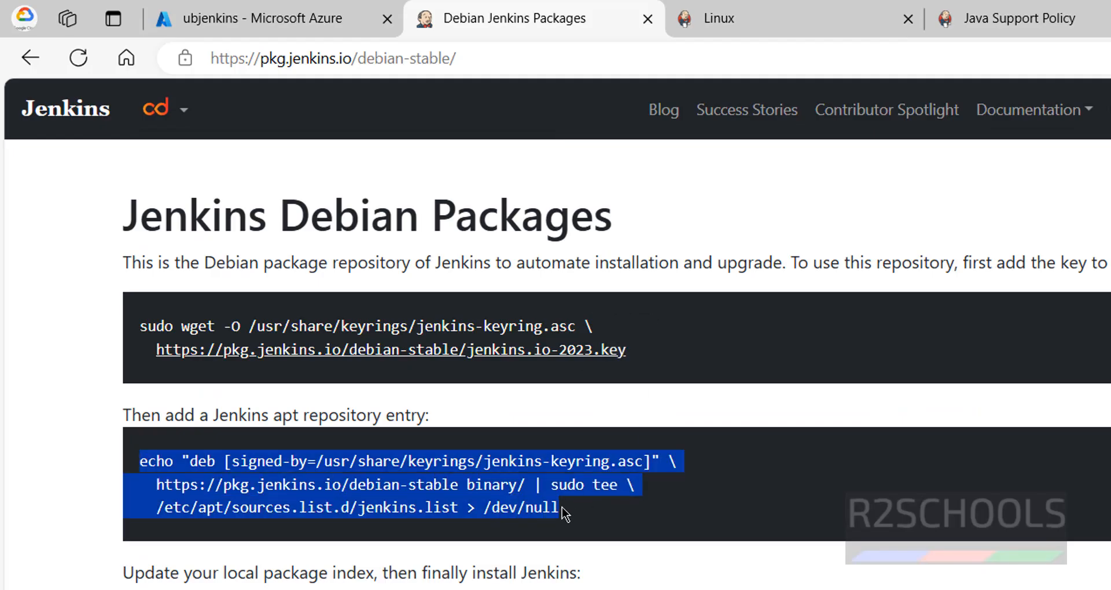
{"action": "right_click", "coordinate": [498, 483]}
{"action": "left_click", "coordinate": [526, 494]}
{"action": "key", "text": "alt+Tab"}
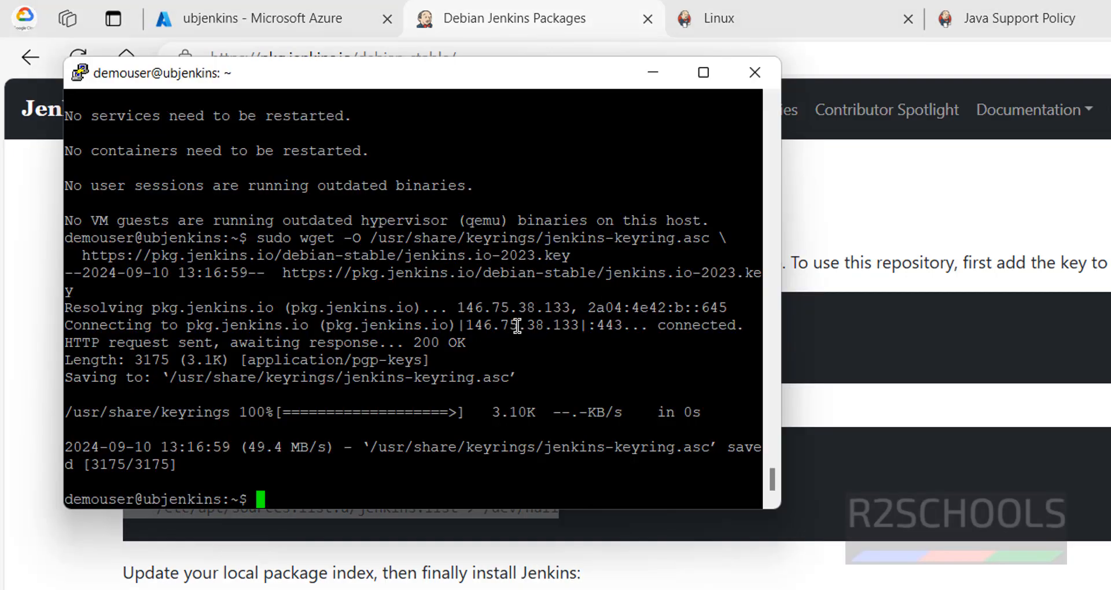
{"action": "right_click", "coordinate": [559, 375]}
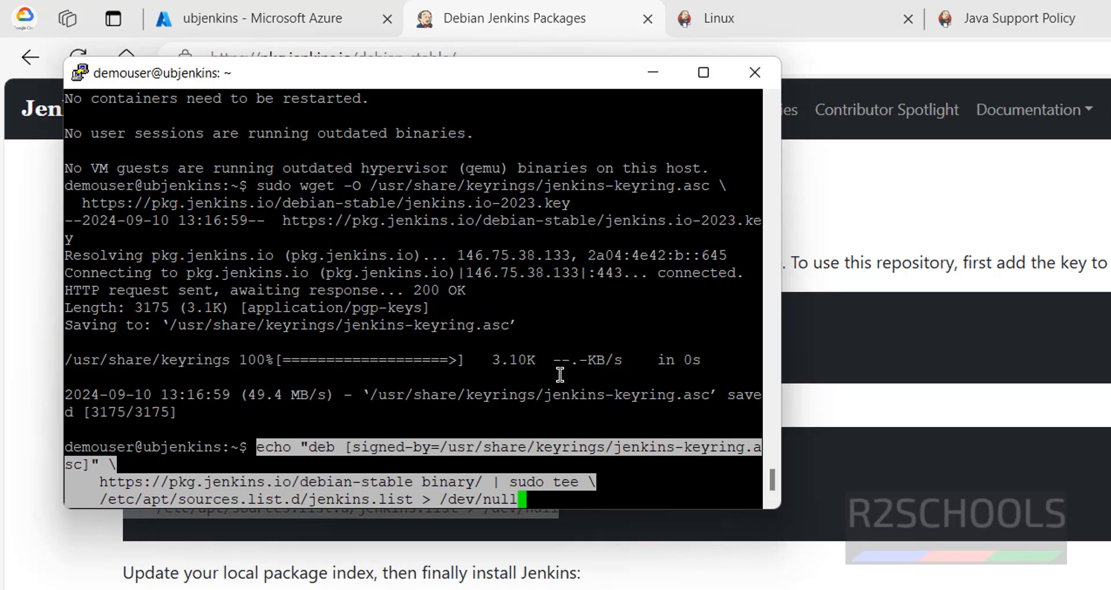
{"action": "key", "text": "Return"}
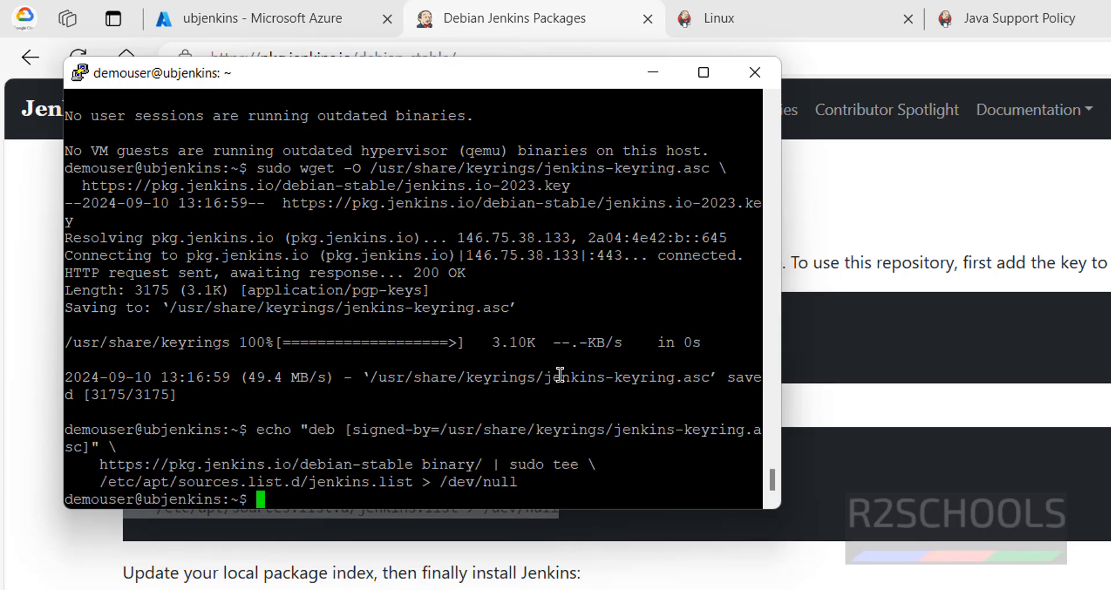
Step: Update the local package index in the PuTTY terminal with sudo apt-get update
{"action": "key", "text": "alt+Tab"}
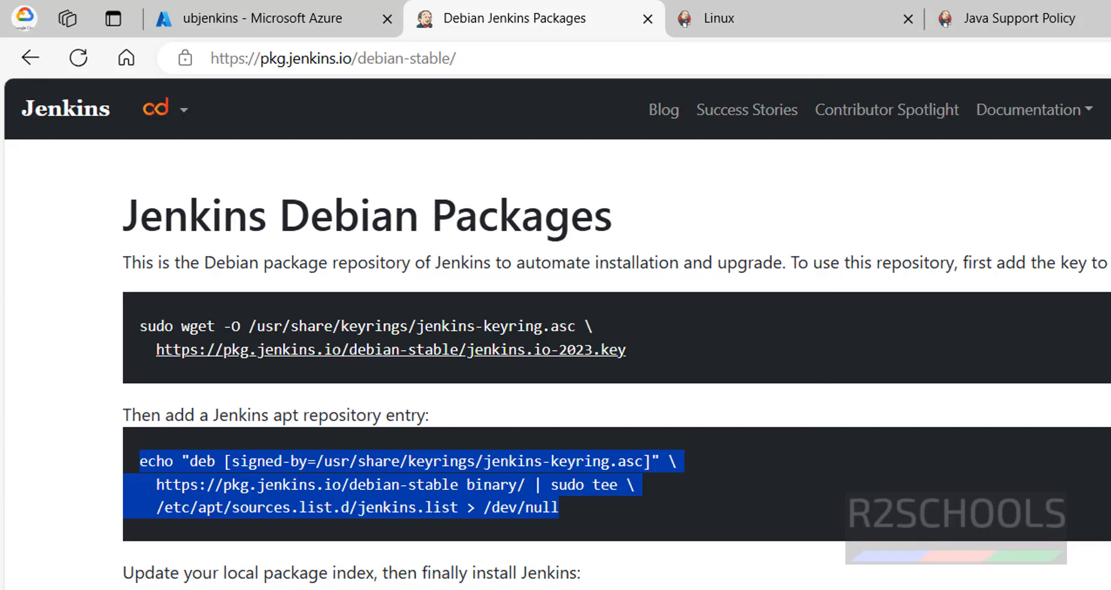
{"action": "key", "text": "alt+Tab"}
{"action": "type", "text": "su"}
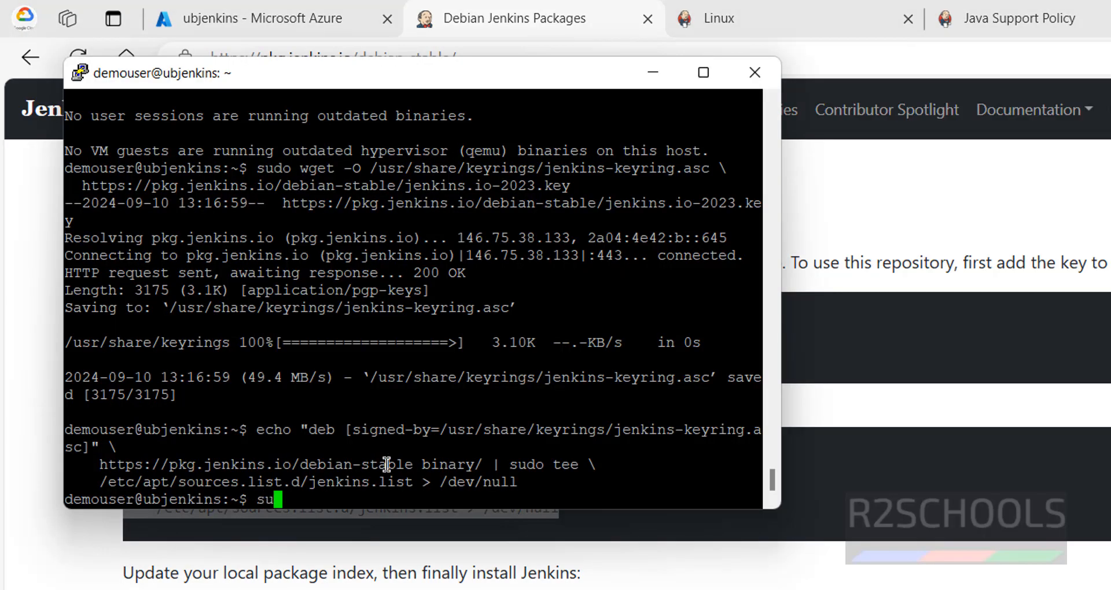
{"action": "type", "text": "do apt-get update"}
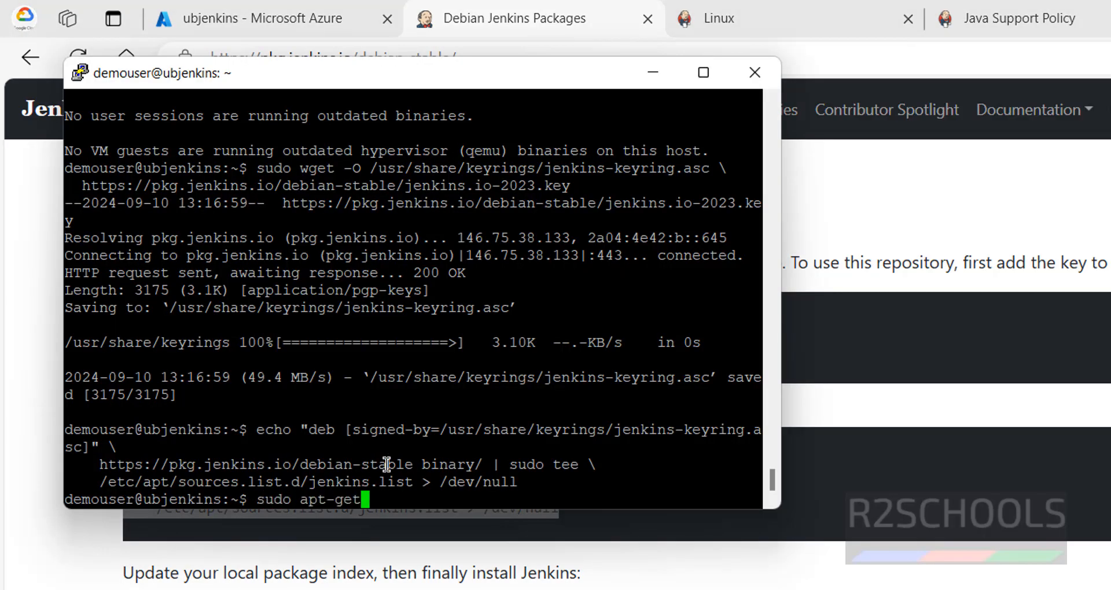
{"action": "key", "text": "Return"}
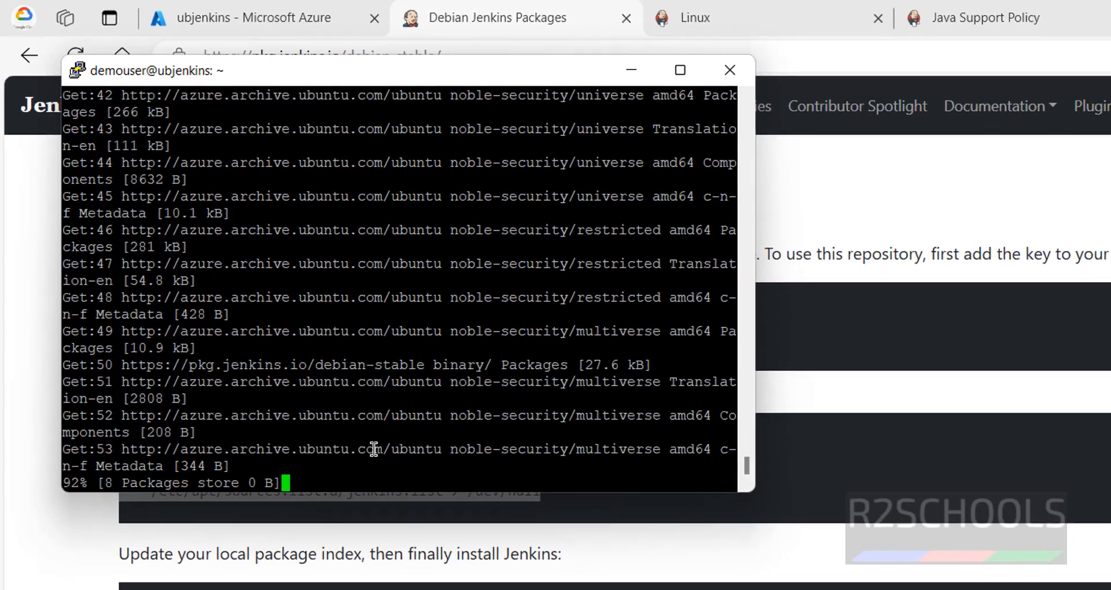
Step: Copy sudo apt-get install fontconfig openjdk-17-jre from the Debian Jenkins Packages page, run it in the PuTTY terminal and accept the installation
{"action": "key", "text": "alt+Tab"}
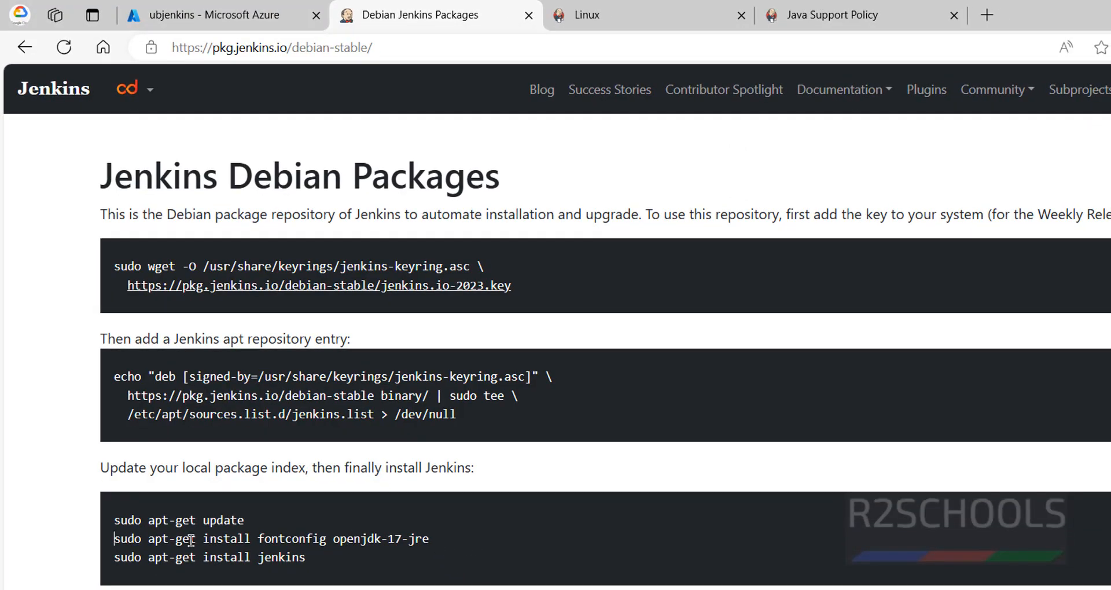
{"action": "left_click_drag", "start_coordinate": [114, 539], "coordinate": [440, 547]}
{"action": "right_click", "coordinate": [430, 545]}
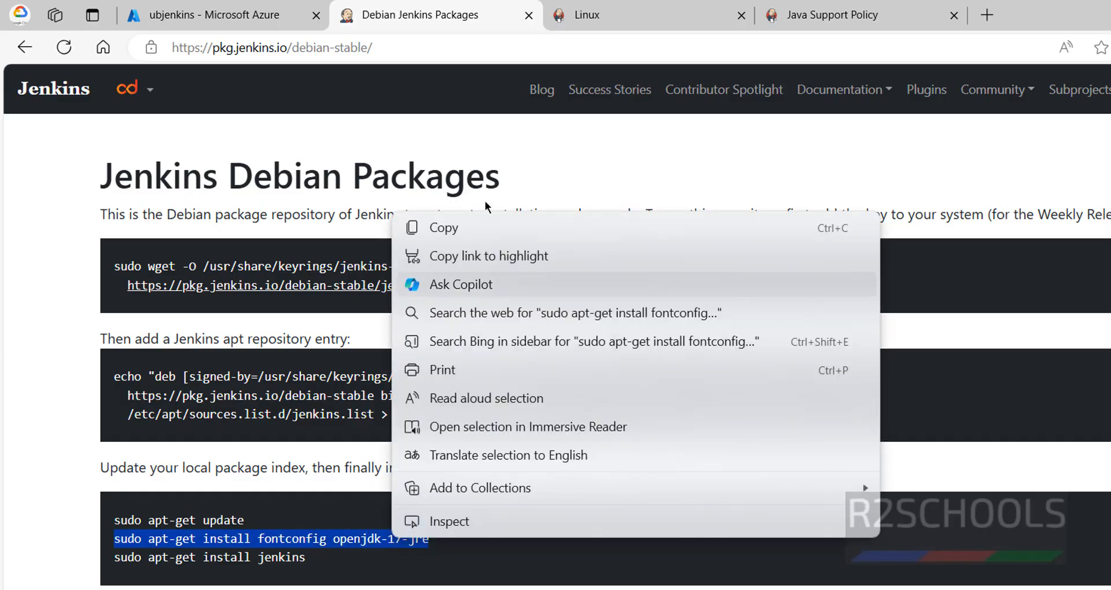
{"action": "left_click", "coordinate": [472, 229]}
{"action": "key", "text": "alt+Tab"}
{"action": "right_click", "coordinate": [394, 239]}
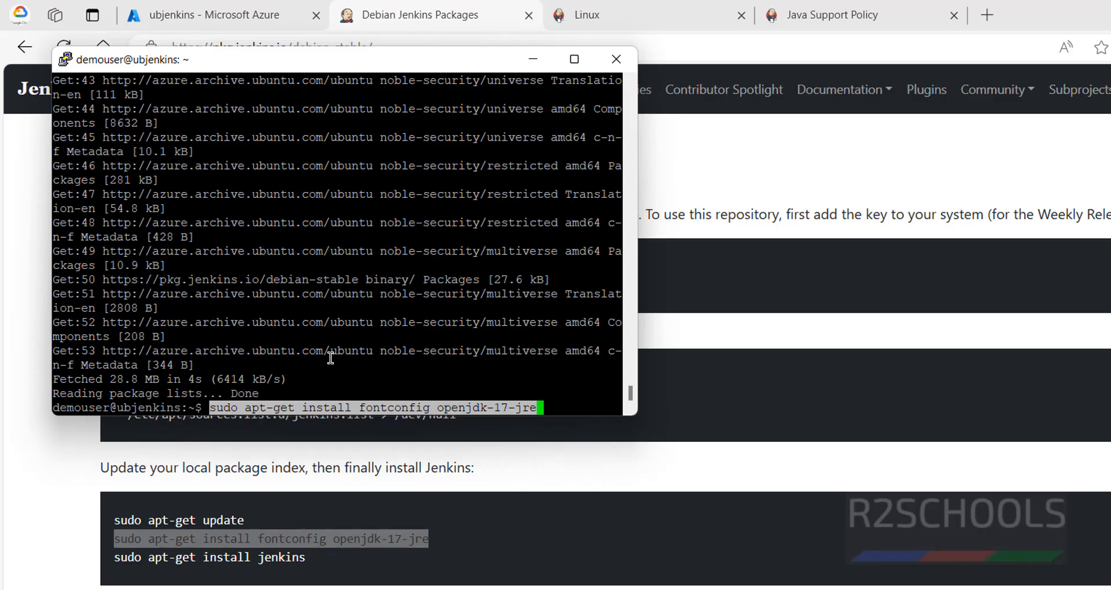
{"action": "key", "text": "Return"}
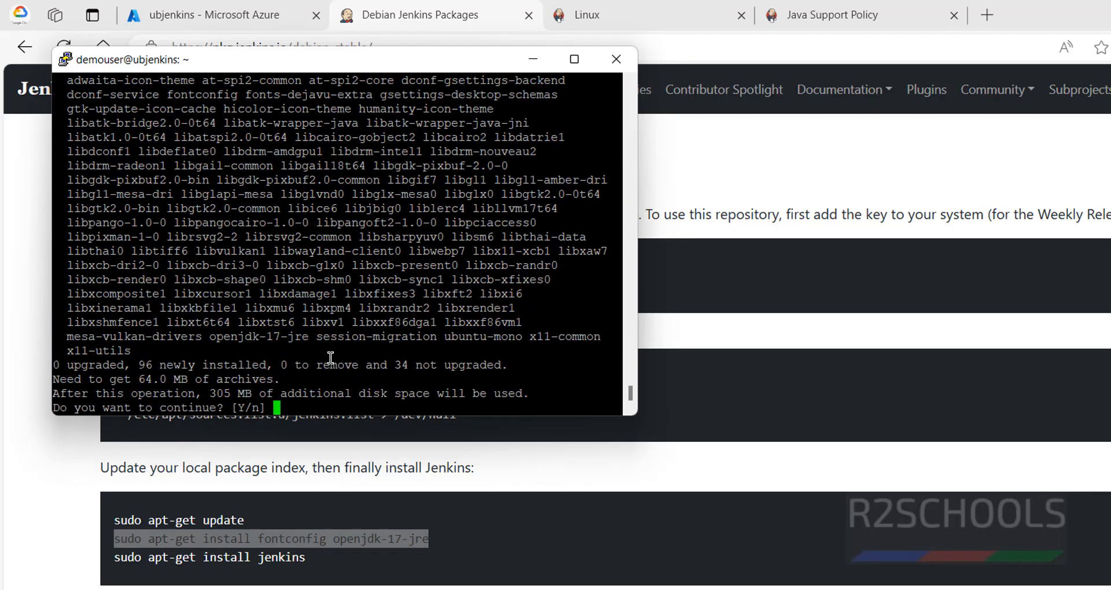
{"action": "type", "text": "y"}
{"action": "key", "text": "Return"}
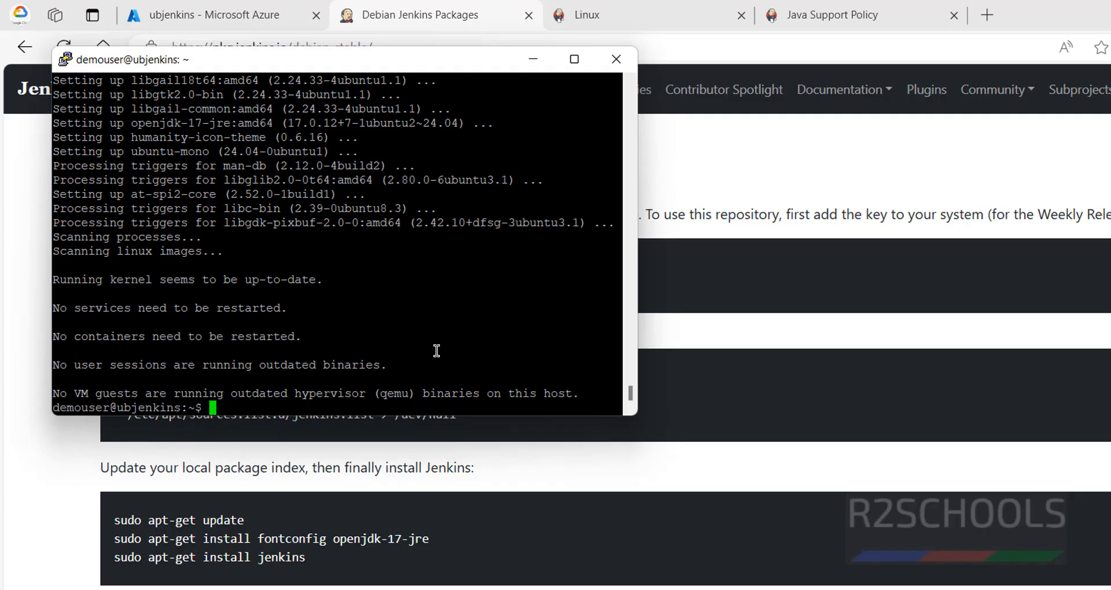
Step: Install Jenkins with sudo apt-get install jenkins and accept the installation
{"action": "type", "text": "sudo apt-get insta"}
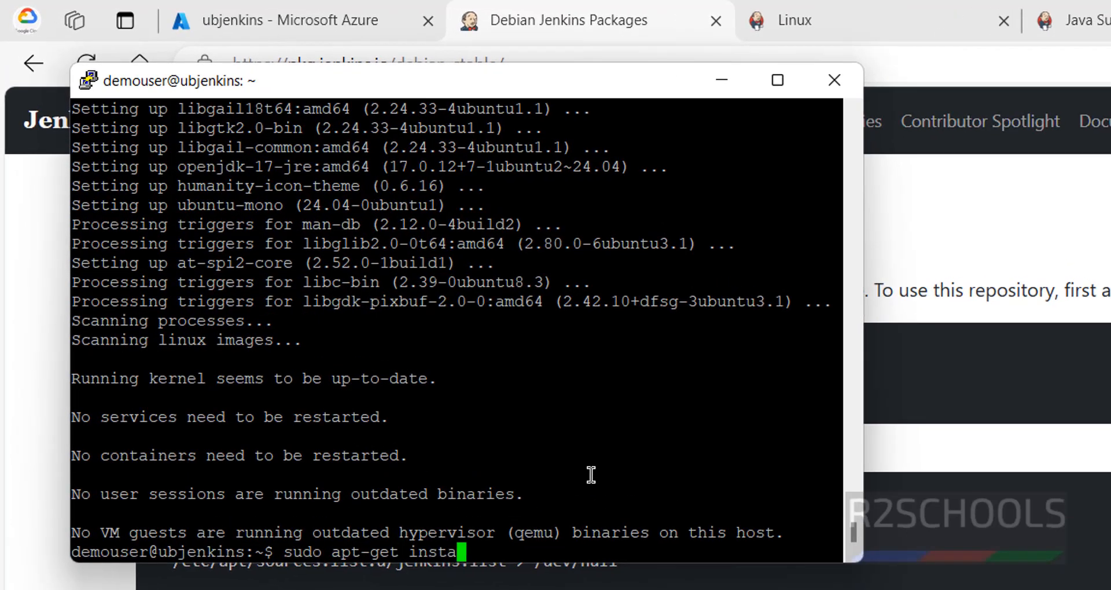
{"action": "type", "text": "ll jenk"}
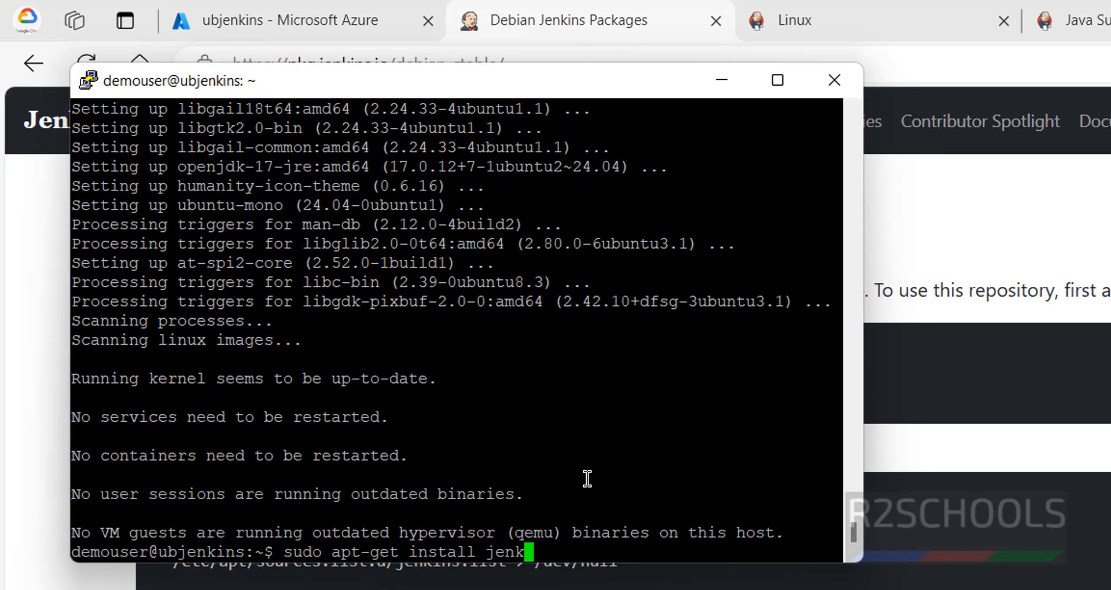
{"action": "type", "text": "ins"}
{"action": "key", "text": "Return"}
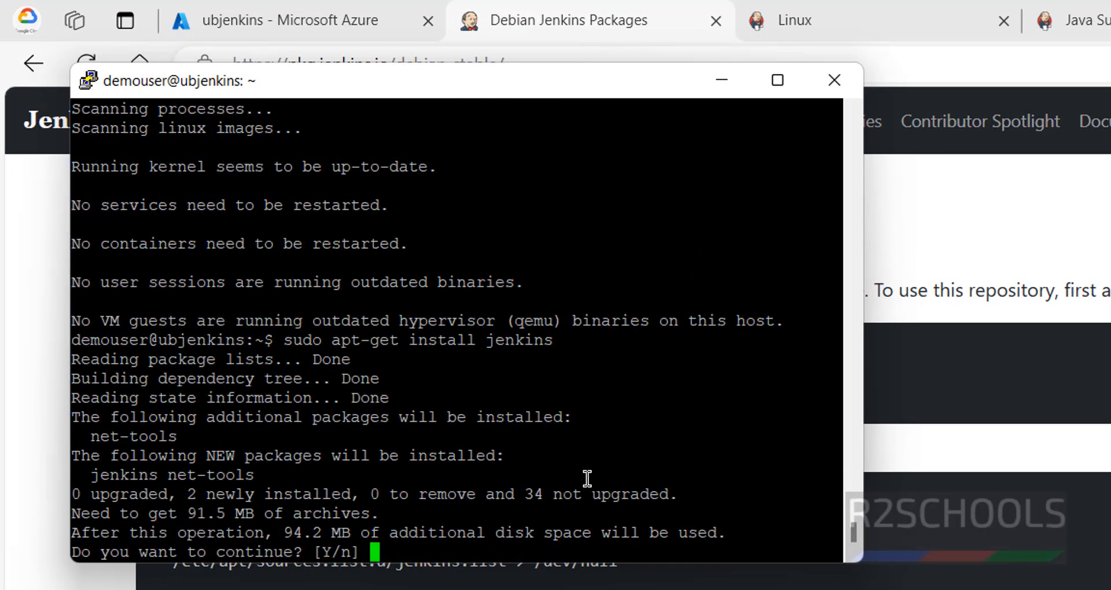
{"action": "type", "text": "y"}
{"action": "key", "text": "Return"}
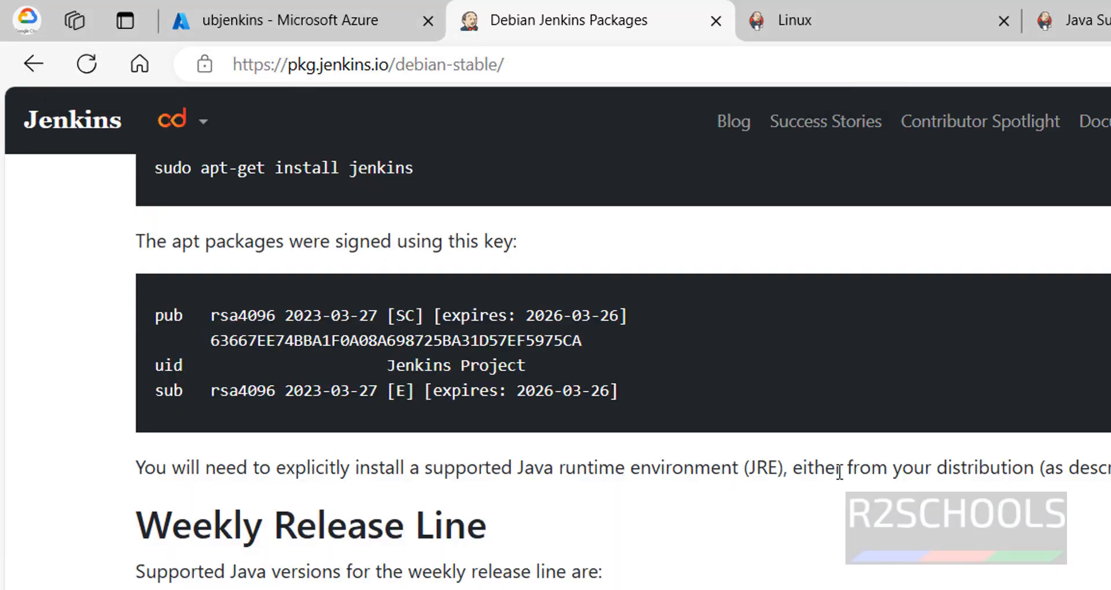
Step: Copy the public IP address of ubjenkins from the Azure portal and try to open 20.84.80.96:8080 in a new browser tab
{"action": "scroll", "coordinate": [829, 477], "scroll_direction": "up", "scroll_amount": 10}
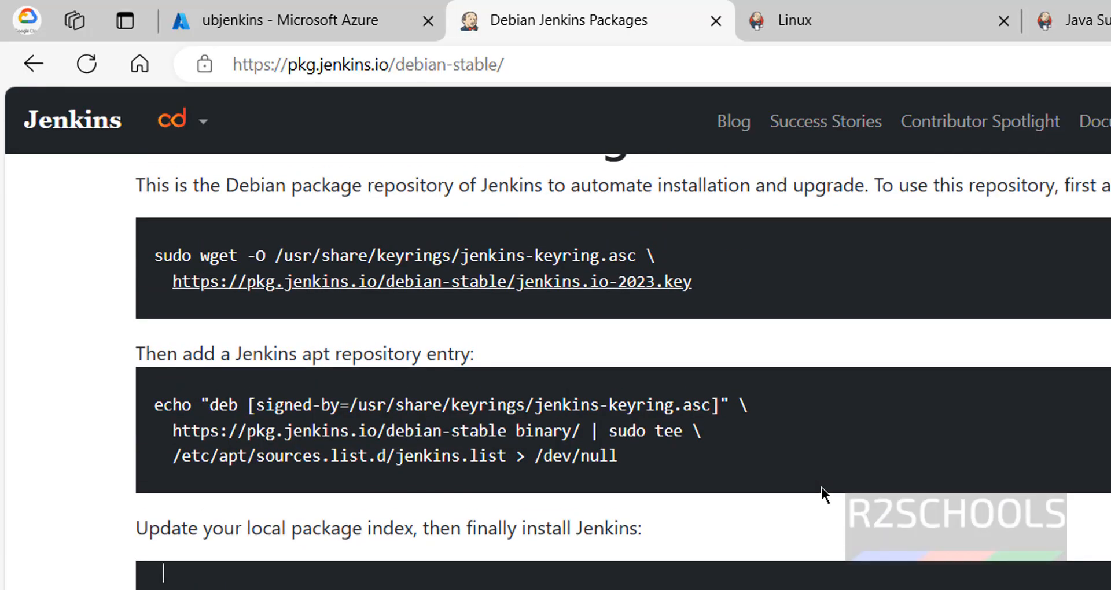
{"action": "left_click", "coordinate": [293, 30]}
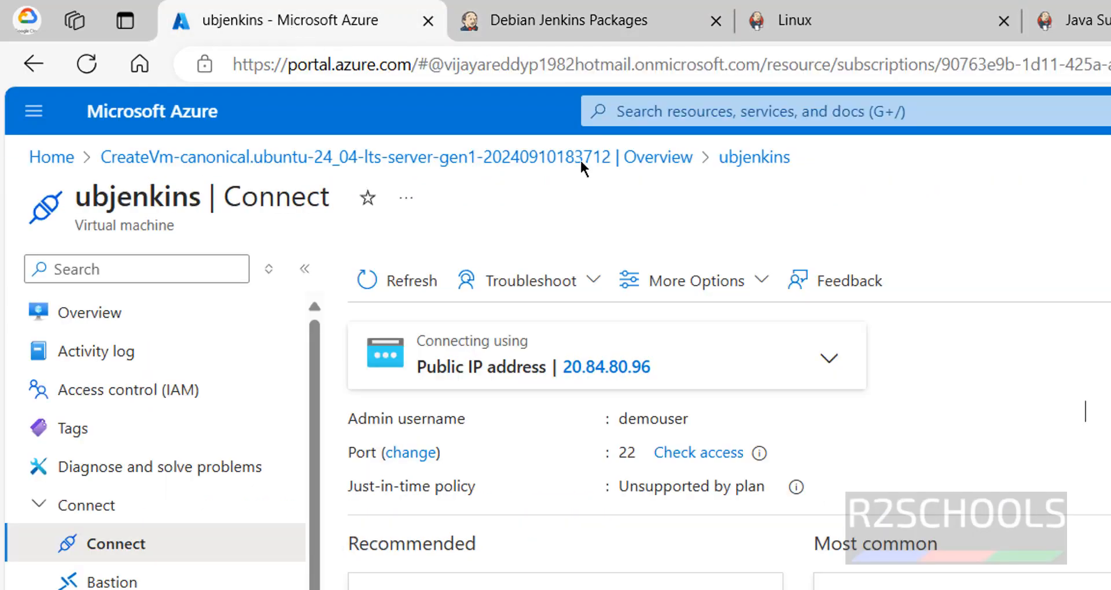
{"action": "left_click", "coordinate": [666, 369]}
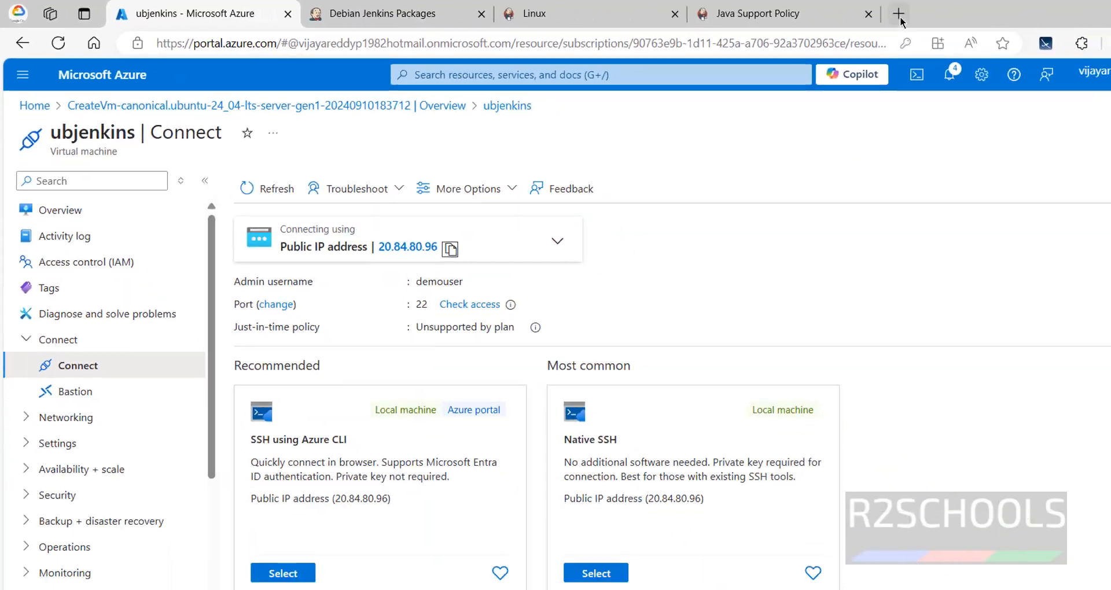
{"action": "left_click", "coordinate": [899, 12]}
{"action": "key", "text": "ctrl+v"}
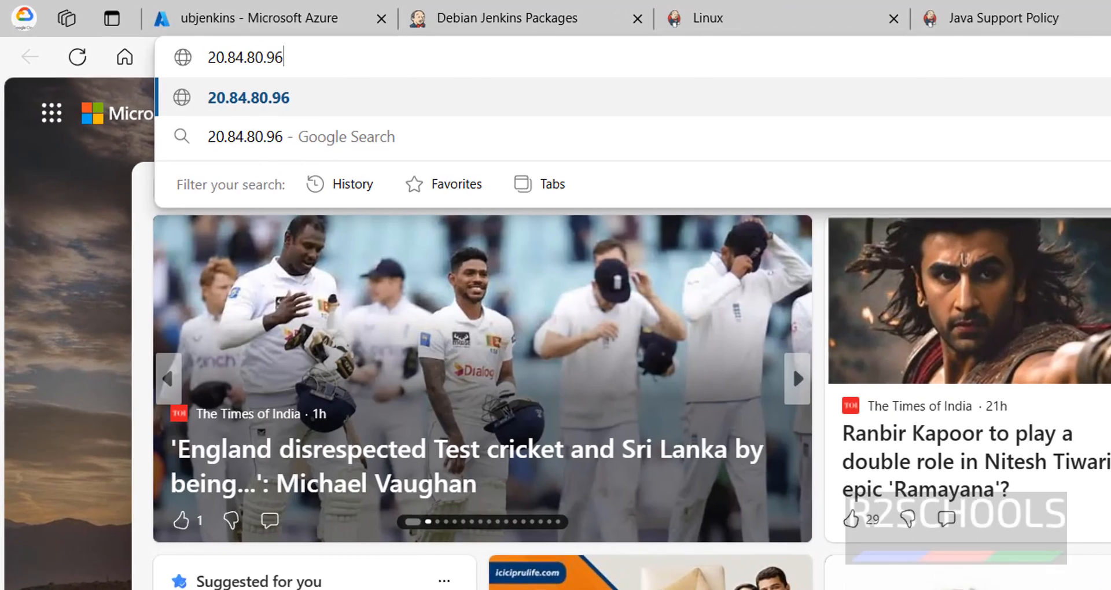
{"action": "type", "text": ":"}
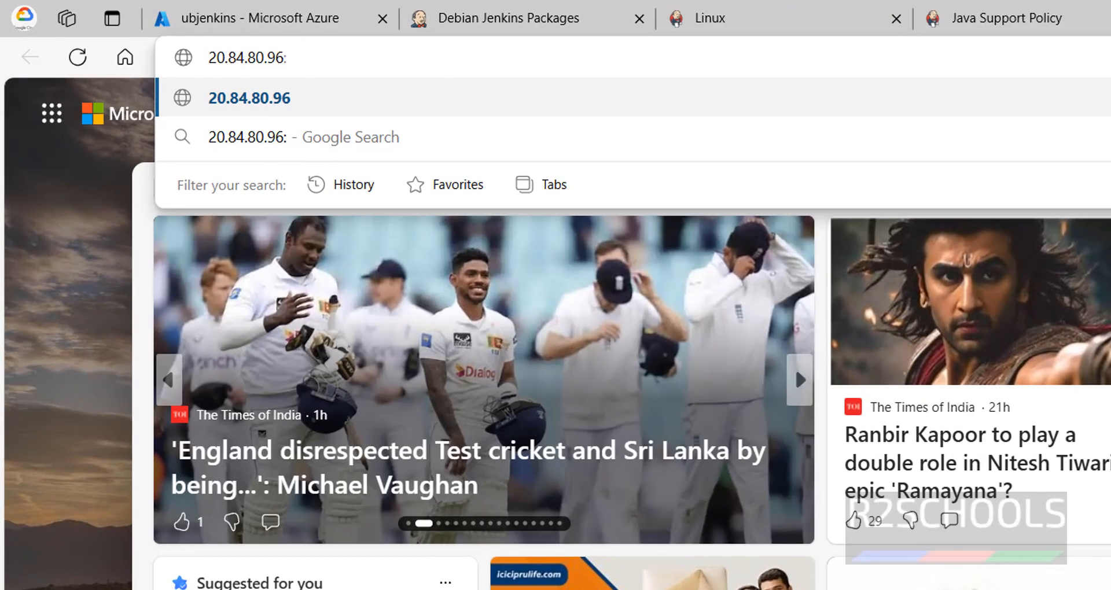
{"action": "type", "text": "8080\\"}
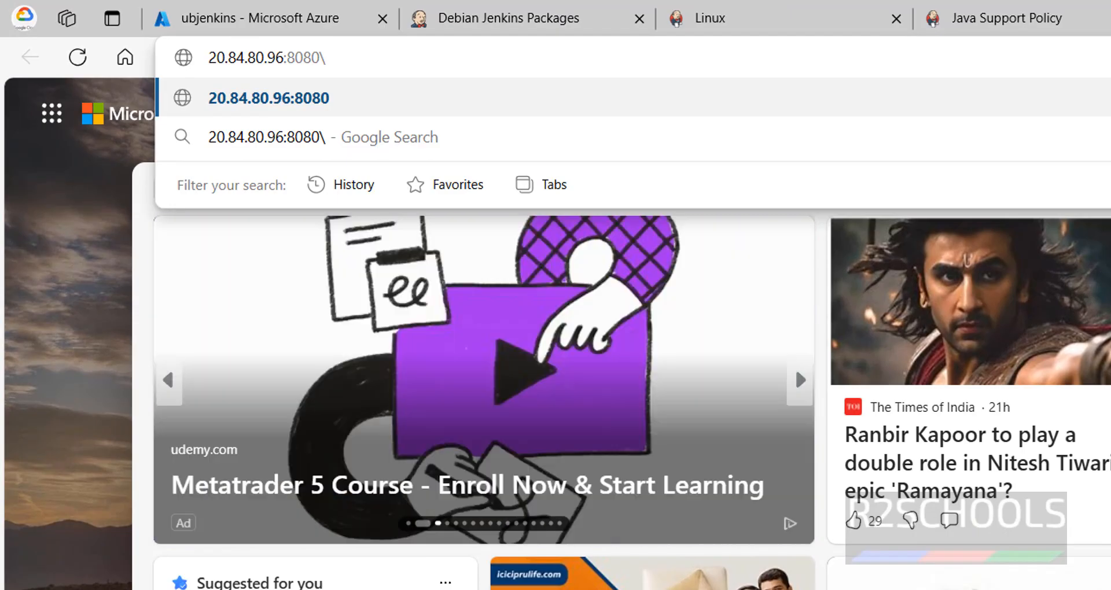
{"action": "key", "text": "BackSpace"}
{"action": "key", "text": "Return"}
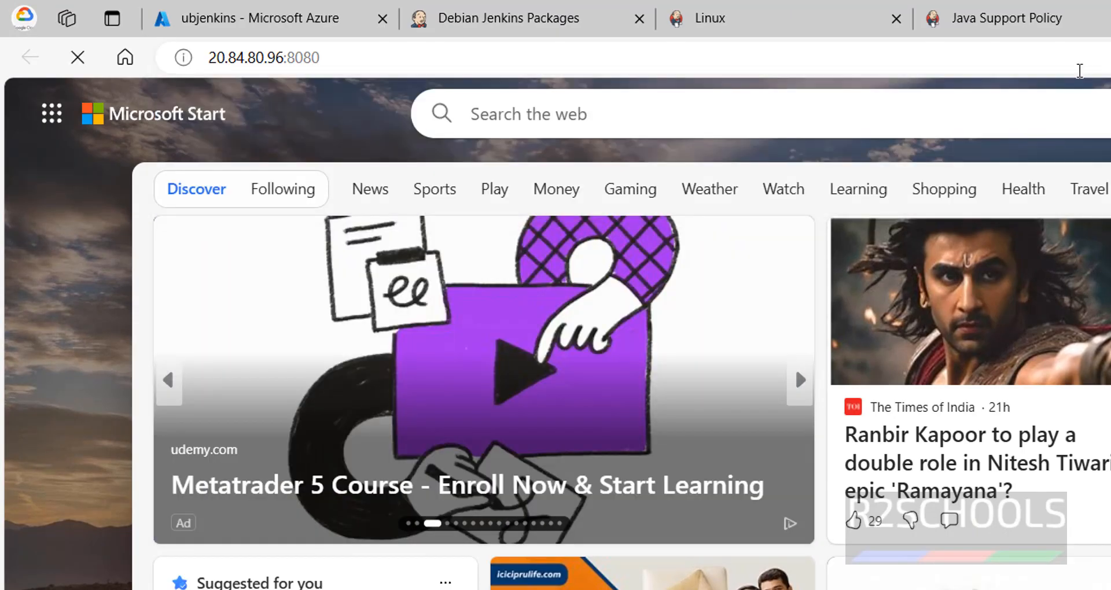
Step: Check the Jenkins service in the PuTTY terminal with sudo systemctl status jenkins and leave the status output
{"action": "key", "text": "alt+Tab"}
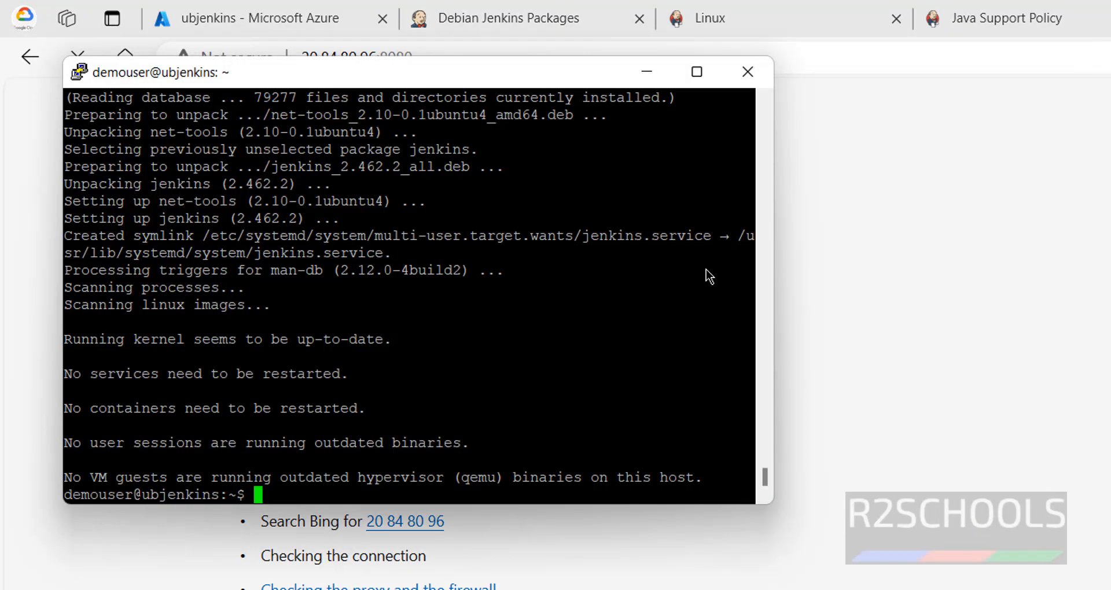
{"action": "type", "text": "sudo syste"}
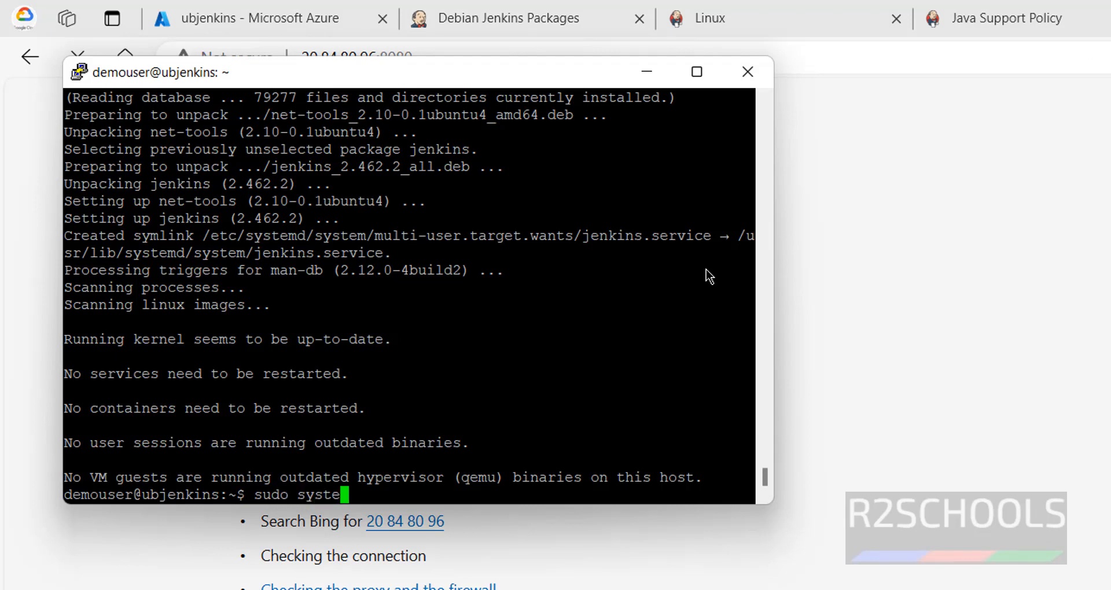
{"action": "type", "text": "mctl status "}
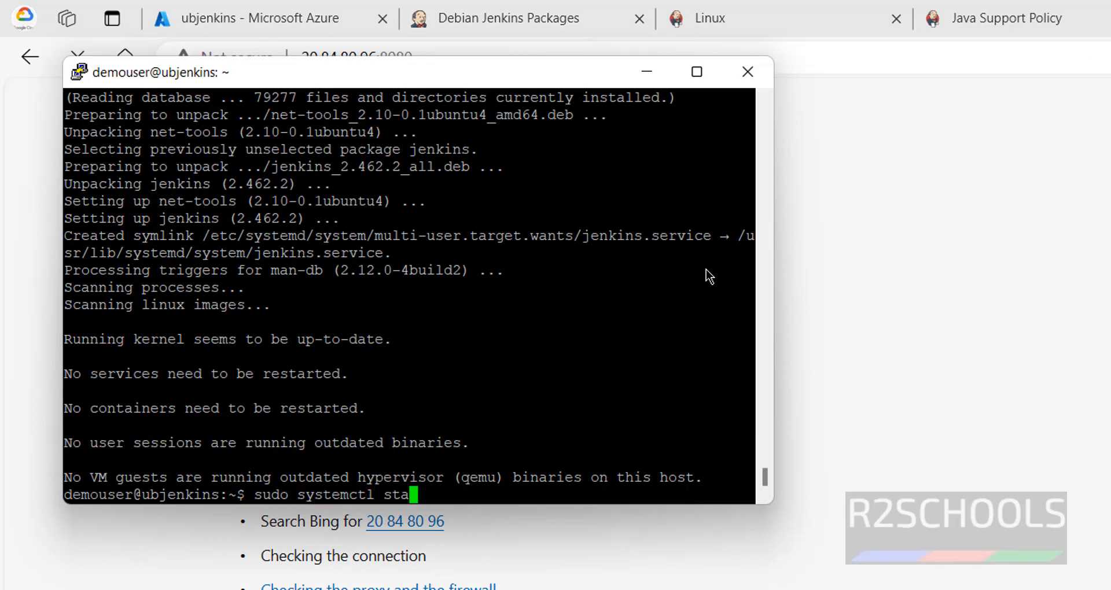
{"action": "type", "text": "jenkins"}
{"action": "key", "text": "Return"}
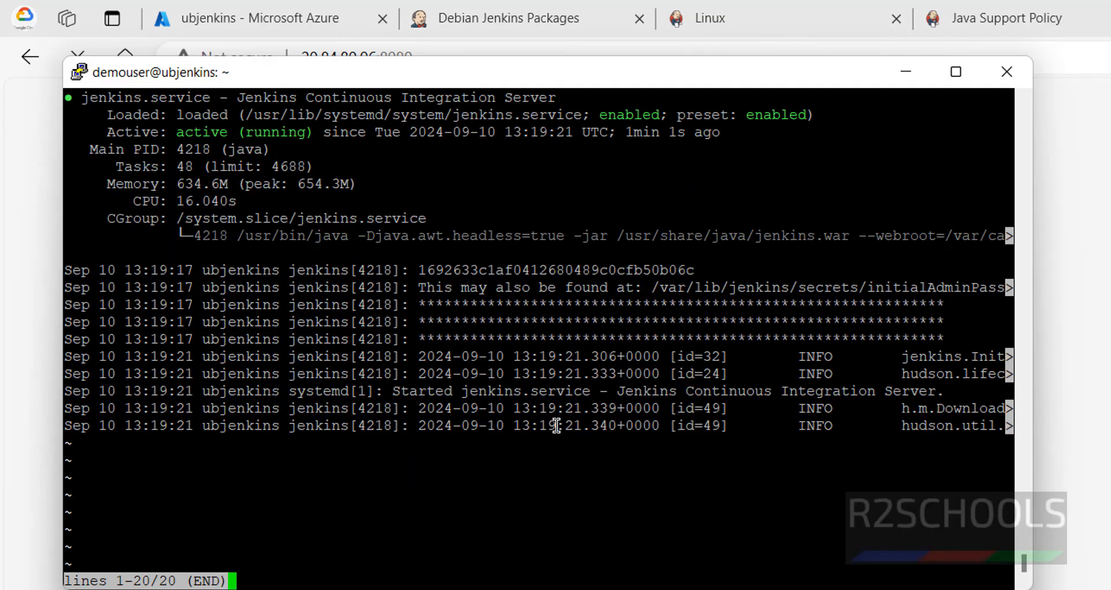
{"action": "key", "text": "q"}
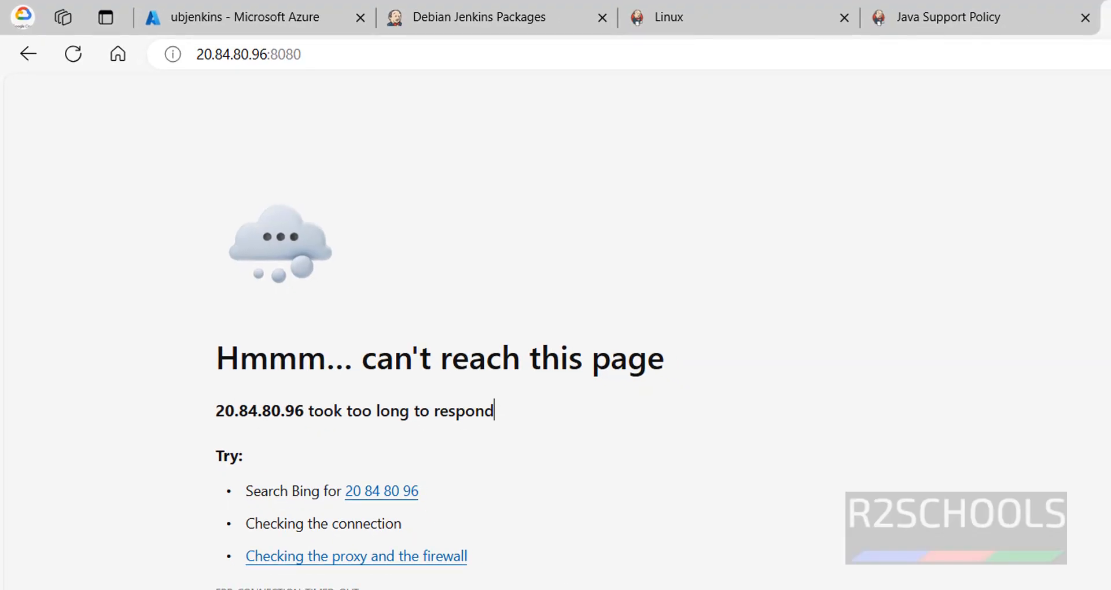
Step: Open the DNS name configuration of the ubjenkins virtual machine in Azure, set the DNS name label to ubjenkins and save it
{"action": "left_click", "coordinate": [196, 17]}
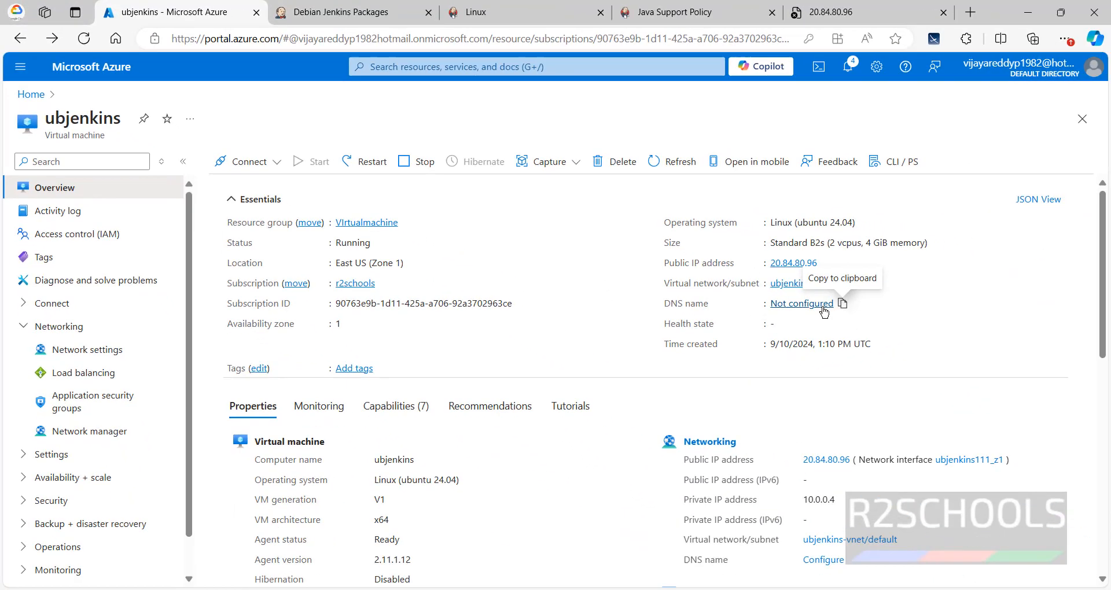
{"action": "left_click", "coordinate": [984, 366]}
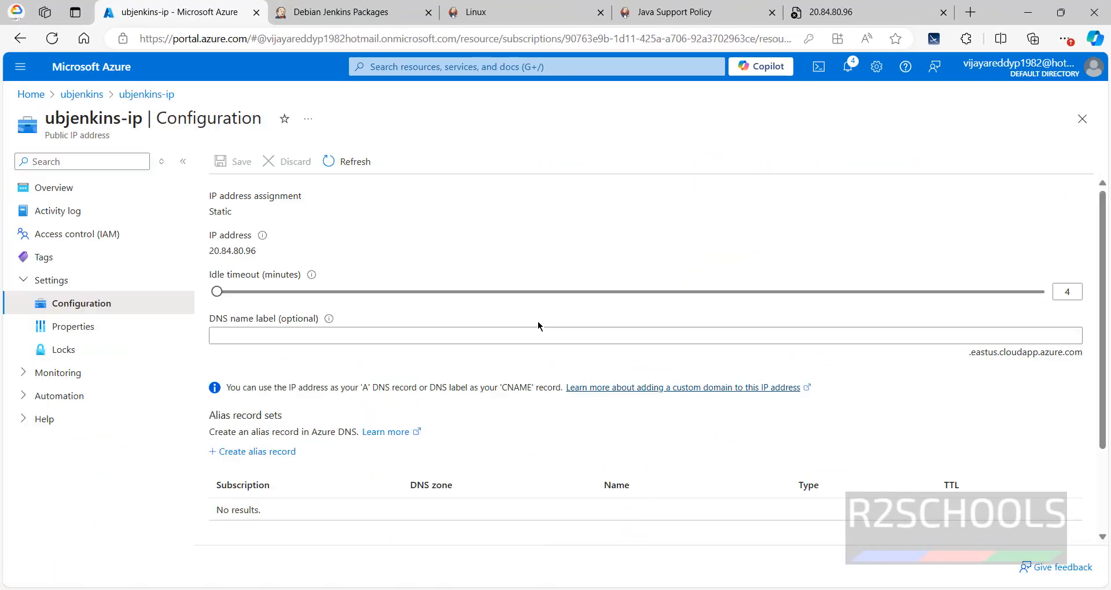
{"action": "left_click", "coordinate": [416, 330]}
{"action": "double_click", "coordinate": [81, 119]}
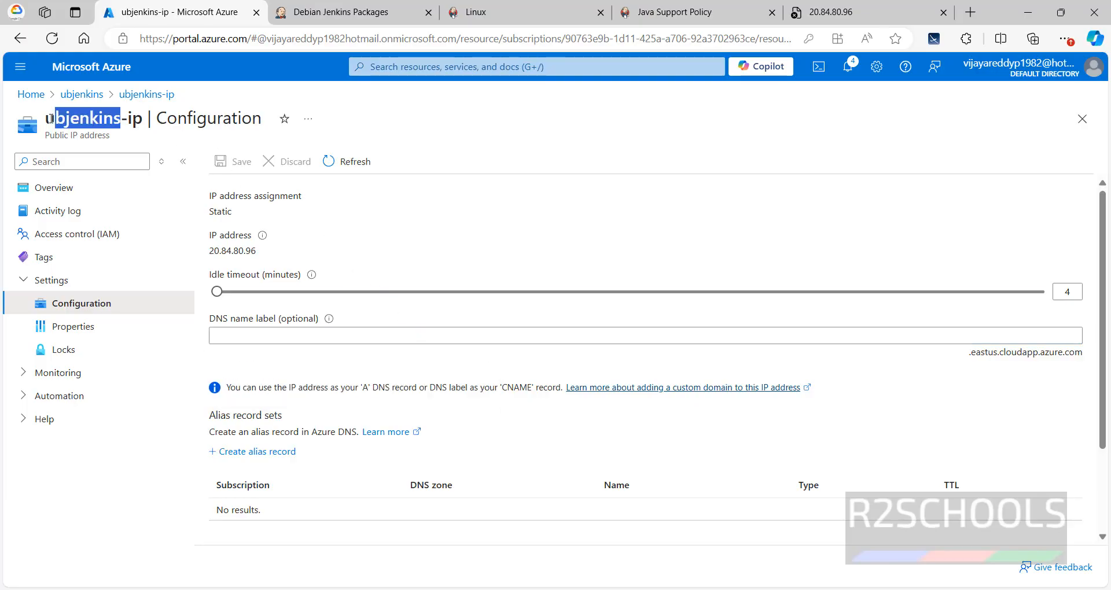
{"action": "left_click", "coordinate": [271, 332]}
{"action": "key", "text": "ctrl+v"}
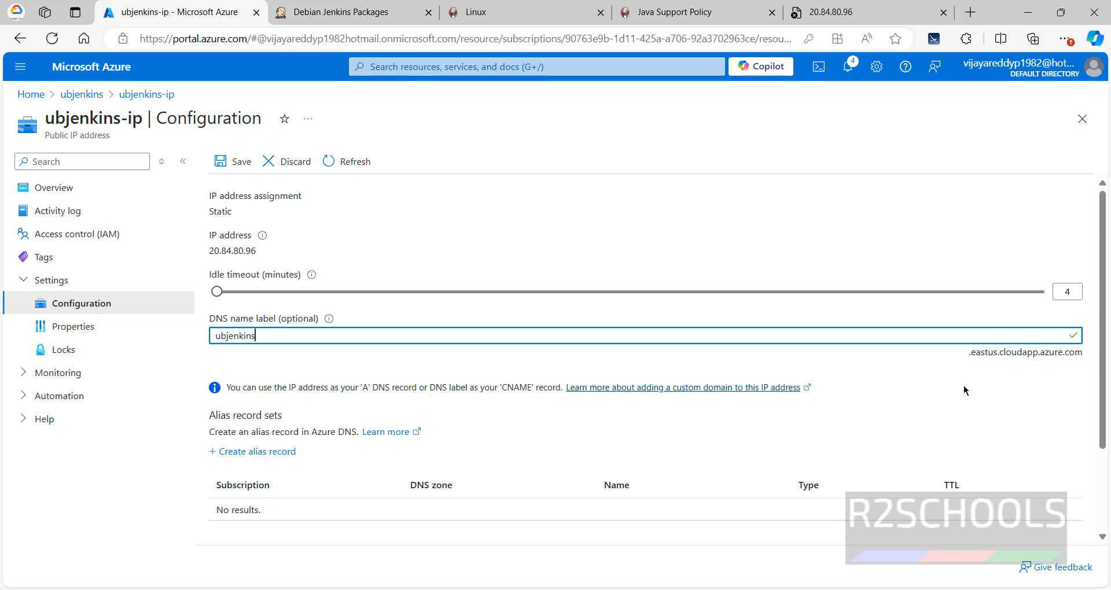
{"action": "left_click", "coordinate": [234, 161]}
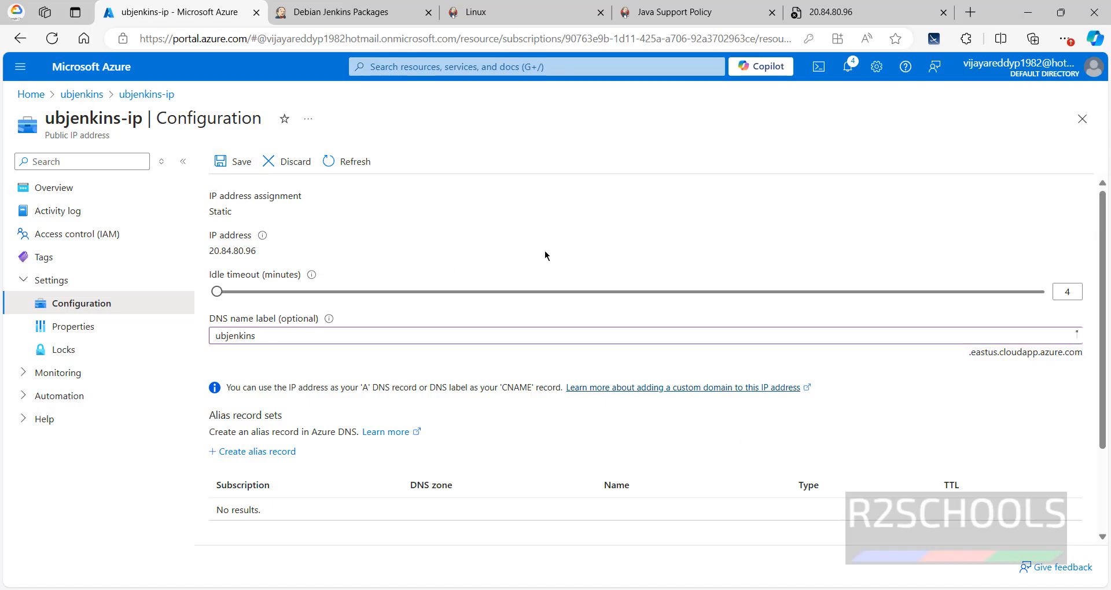
Step: Copy the DNS name from the ubjenkins overview and try to open ubjenkins.eastus.cloudapp.azure.com:8080 in the existing Jenkins browser tab
{"action": "left_click", "coordinate": [81, 94]}
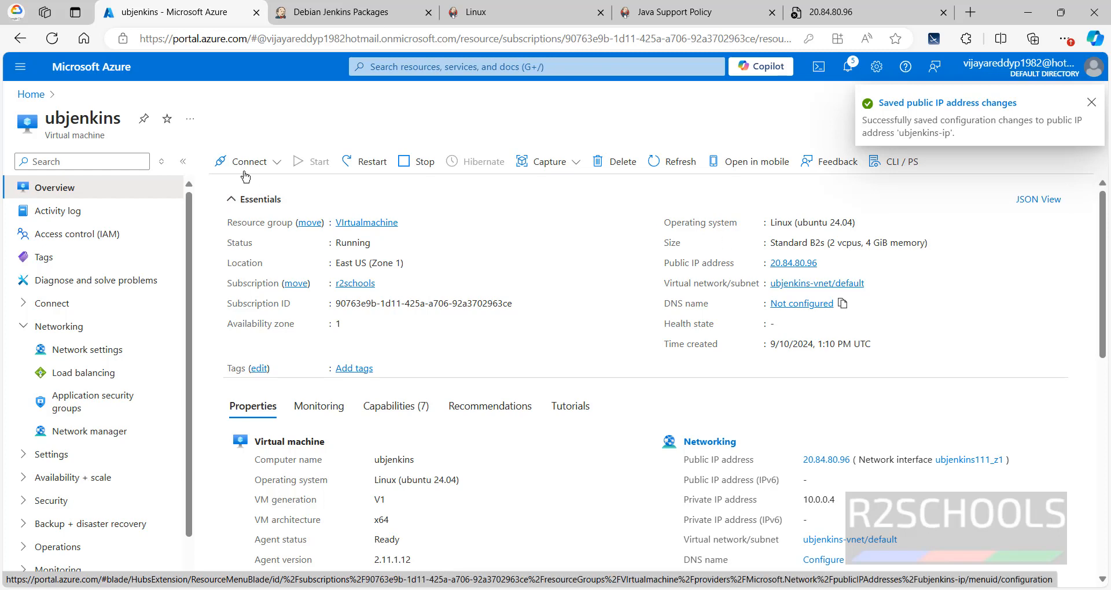
{"action": "left_click", "coordinate": [928, 305]}
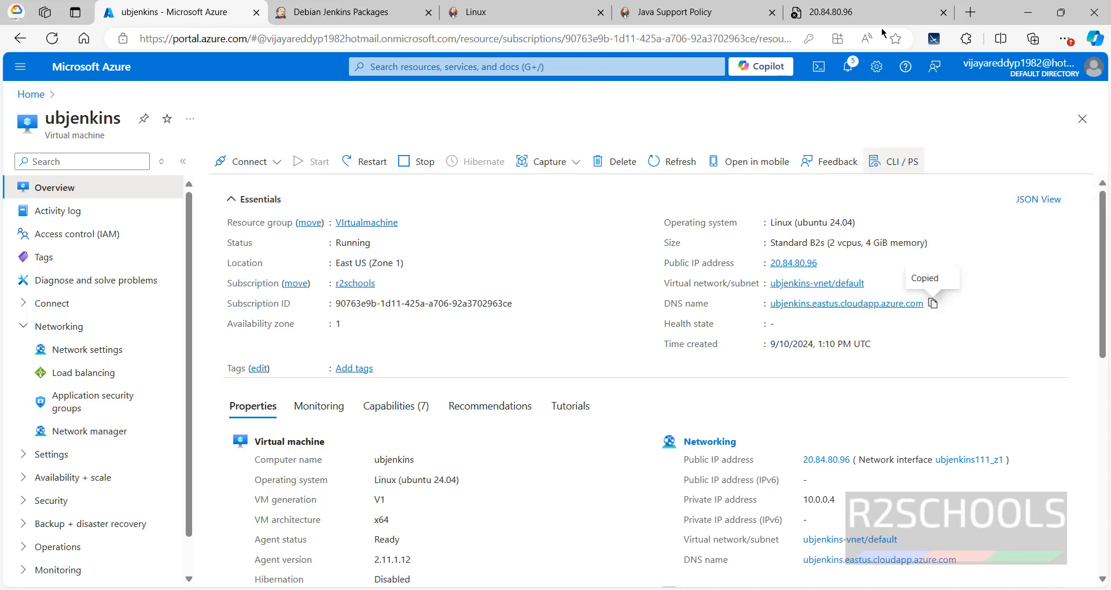
{"action": "left_click", "coordinate": [870, 8]}
{"action": "left_click", "coordinate": [449, 41]}
{"action": "key", "text": "ctrl+v"}
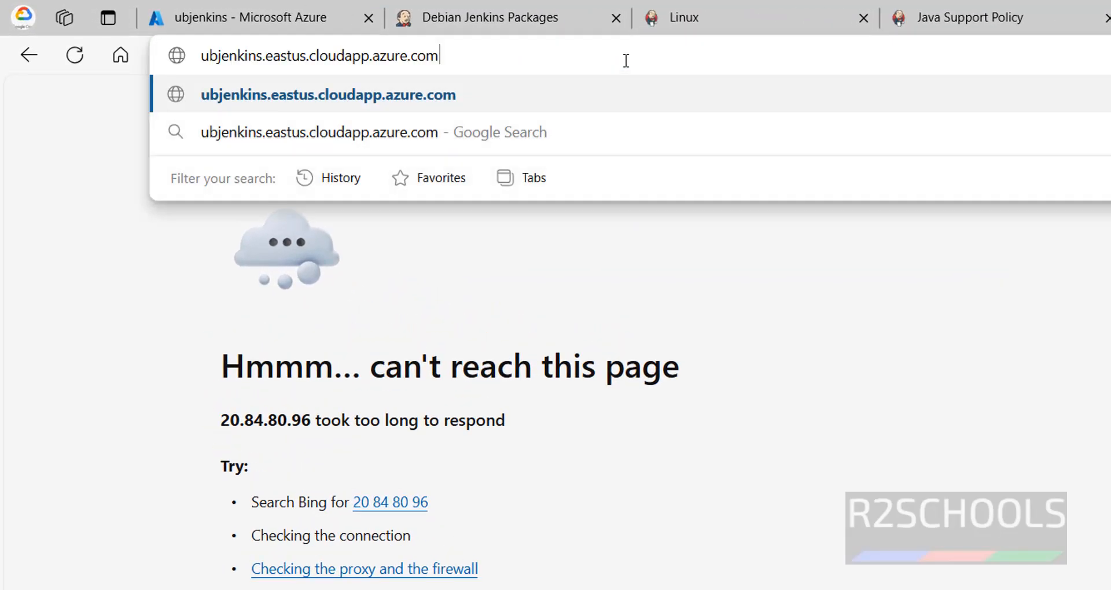
{"action": "type", "text": ":"}
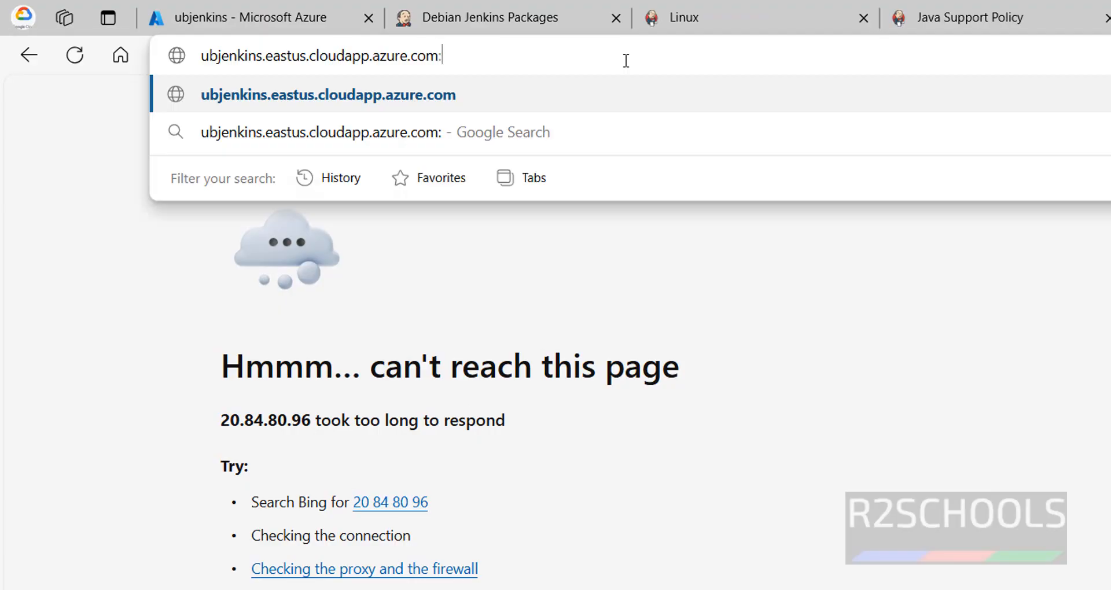
{"action": "type", "text": "8080"}
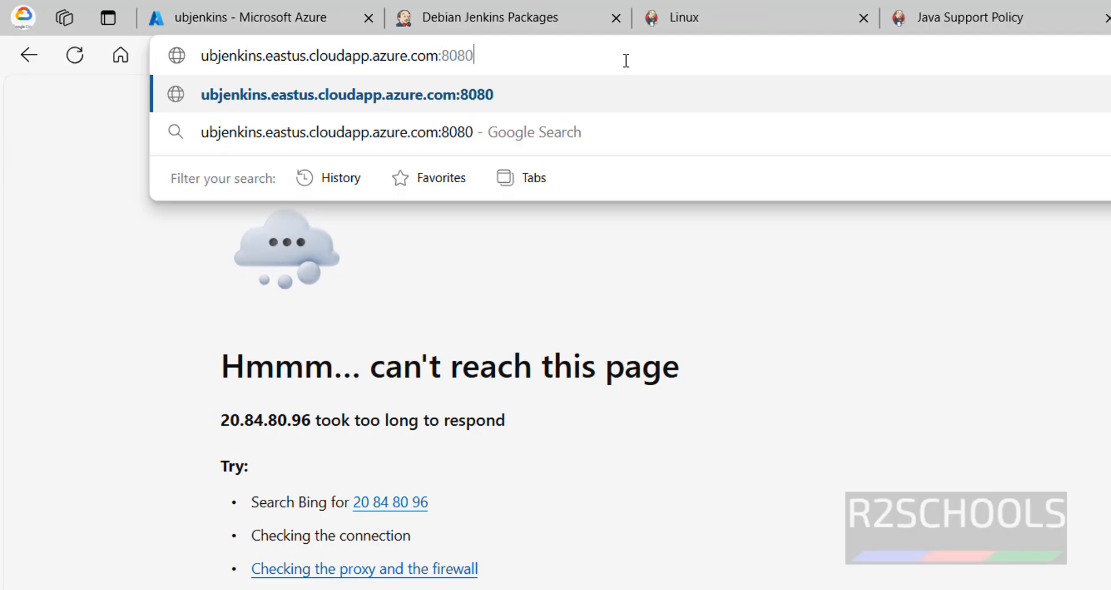
{"action": "key", "text": "Return"}
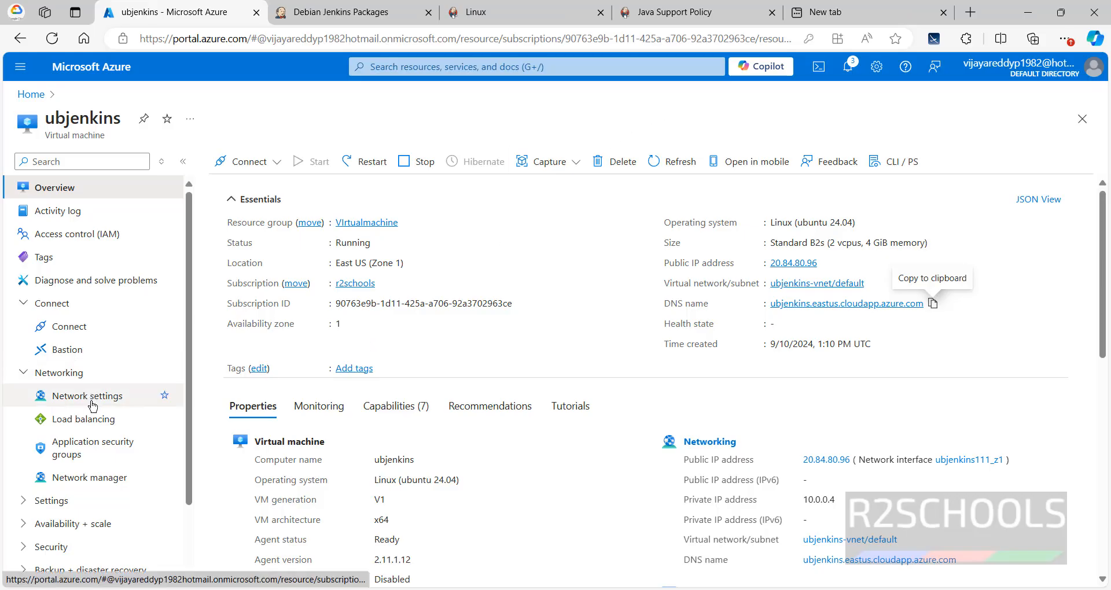
Step: Add an inbound security rule to the ubjenkins-nsg network security group allowing TCP traffic on destination port 8080
{"action": "left_click", "coordinate": [93, 405]}
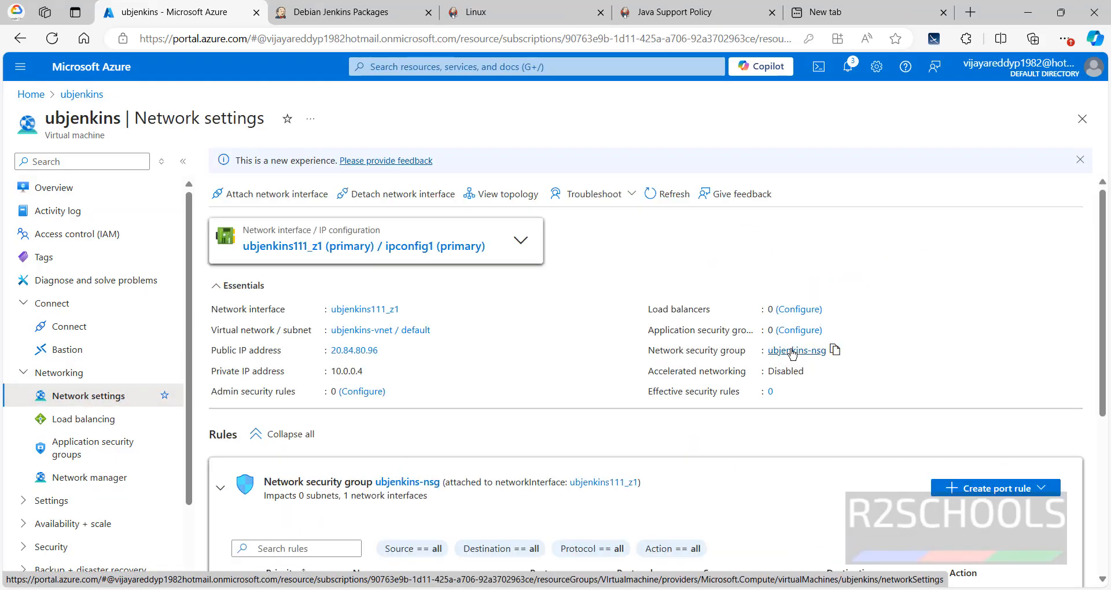
{"action": "left_click", "coordinate": [793, 351]}
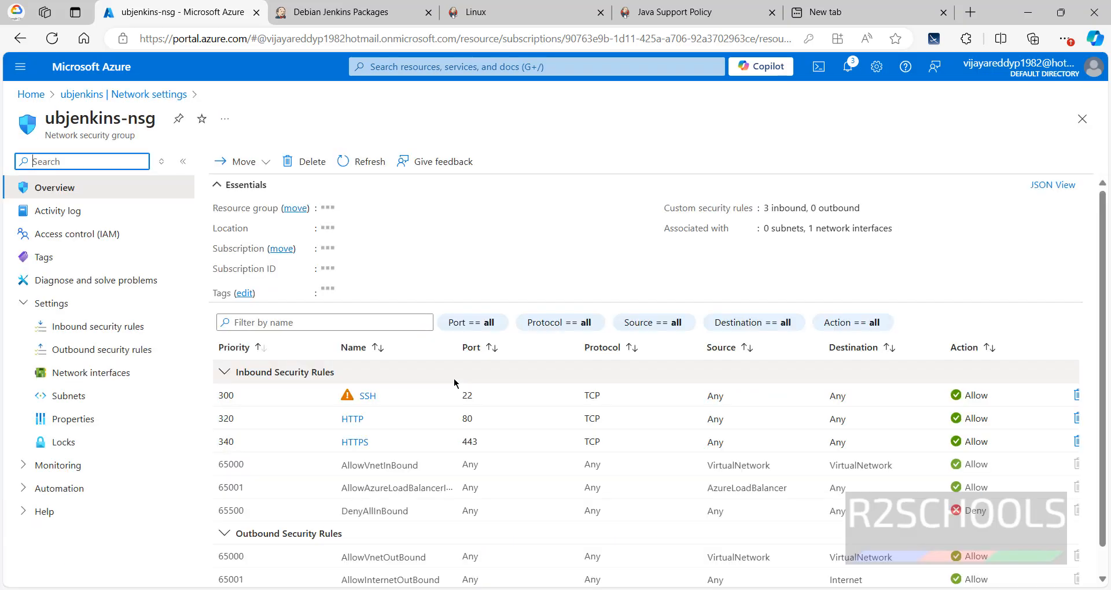
{"action": "left_click", "coordinate": [99, 325]}
{"action": "left_click", "coordinate": [242, 162]}
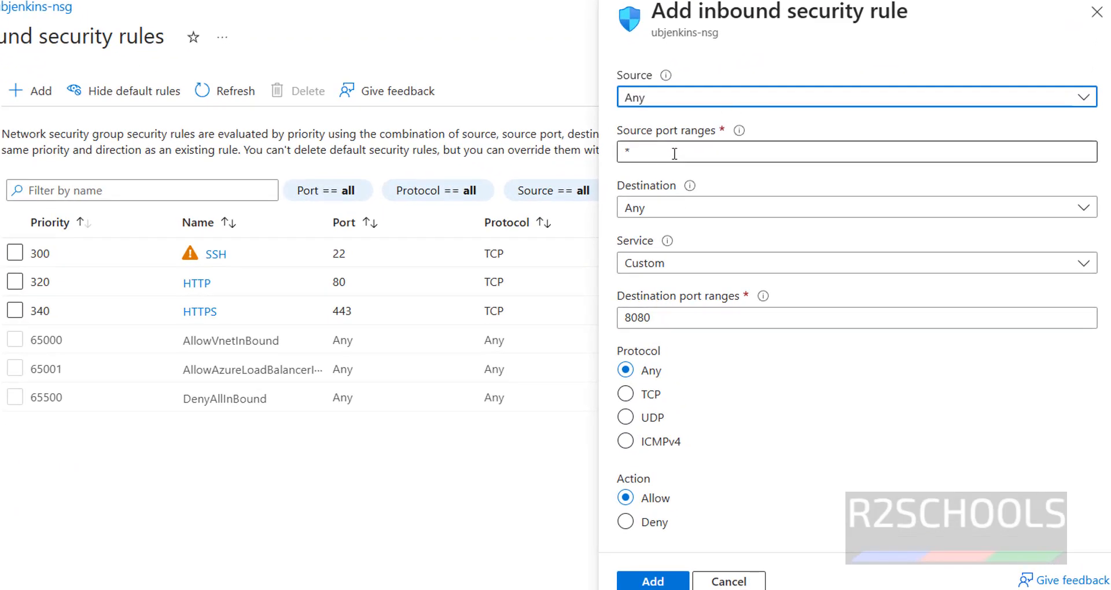
{"action": "left_click", "coordinate": [647, 394]}
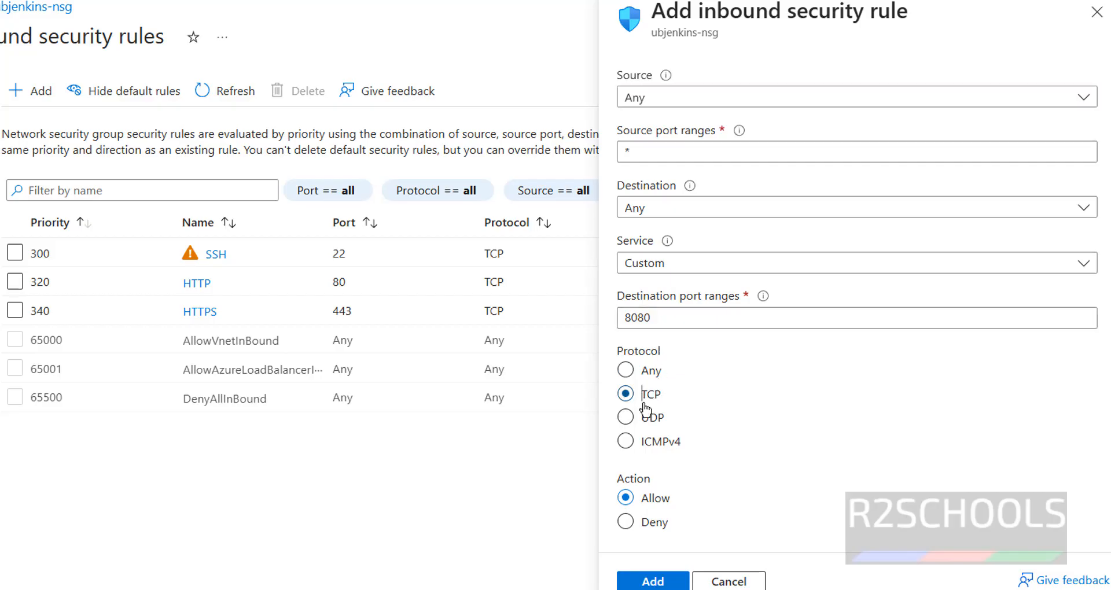
{"action": "left_click", "coordinate": [661, 583]}
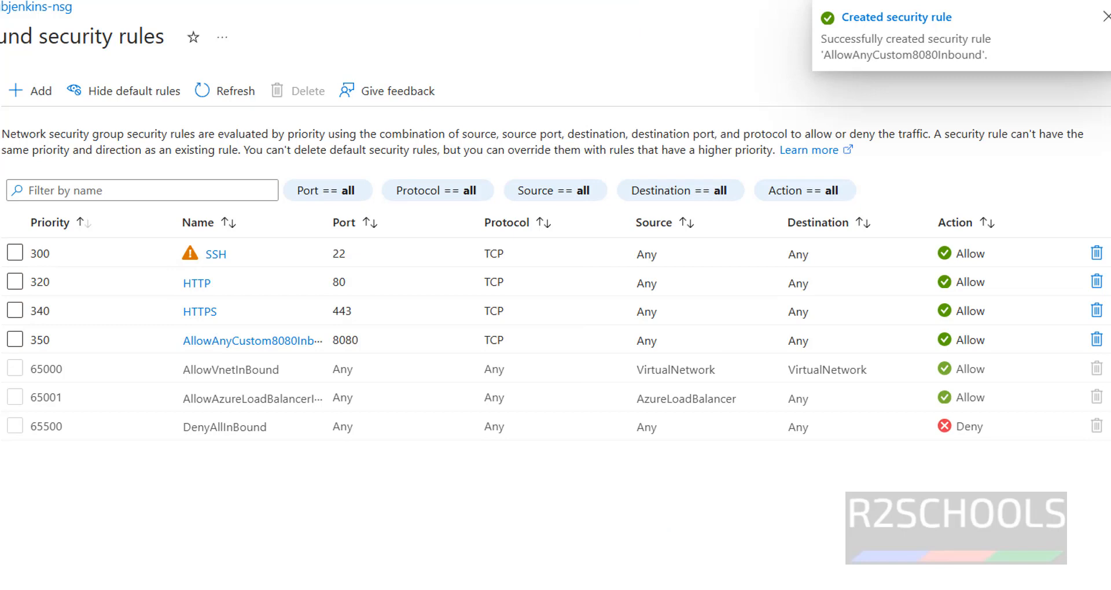
Step: Open Jenkins at ubjenkins.eastus.cloudapp.azure.com:8080 in a new browser tab
{"action": "key", "text": "alt+Left"}
{"action": "key", "text": "alt+Left"}
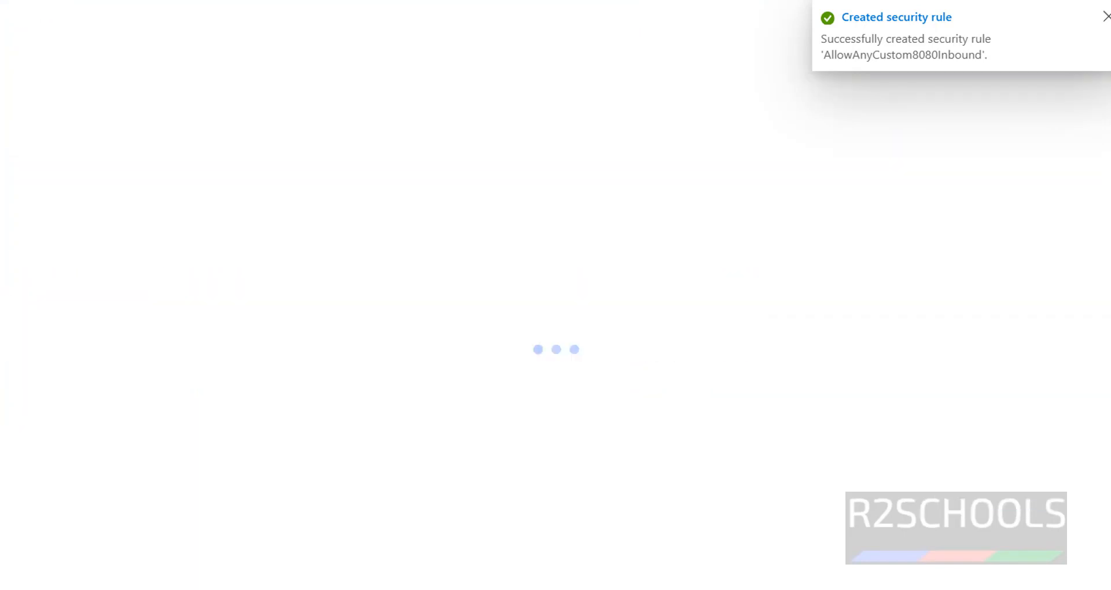
{"action": "left_click", "coordinate": [910, 269]}
{"action": "key", "text": "ctrl+t"}
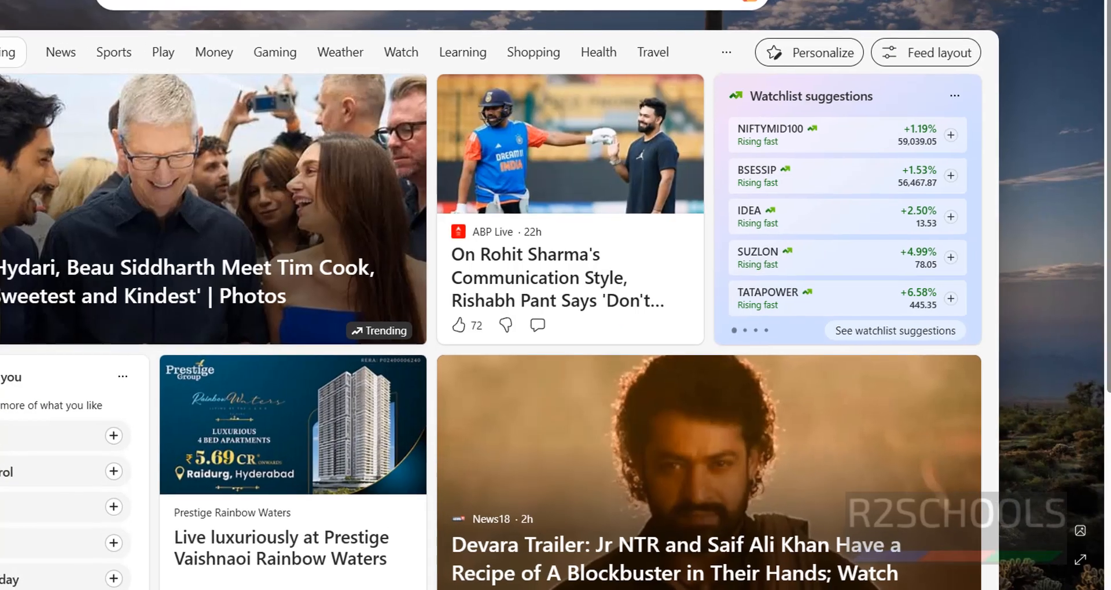
{"action": "key", "text": "ctrl+v"}
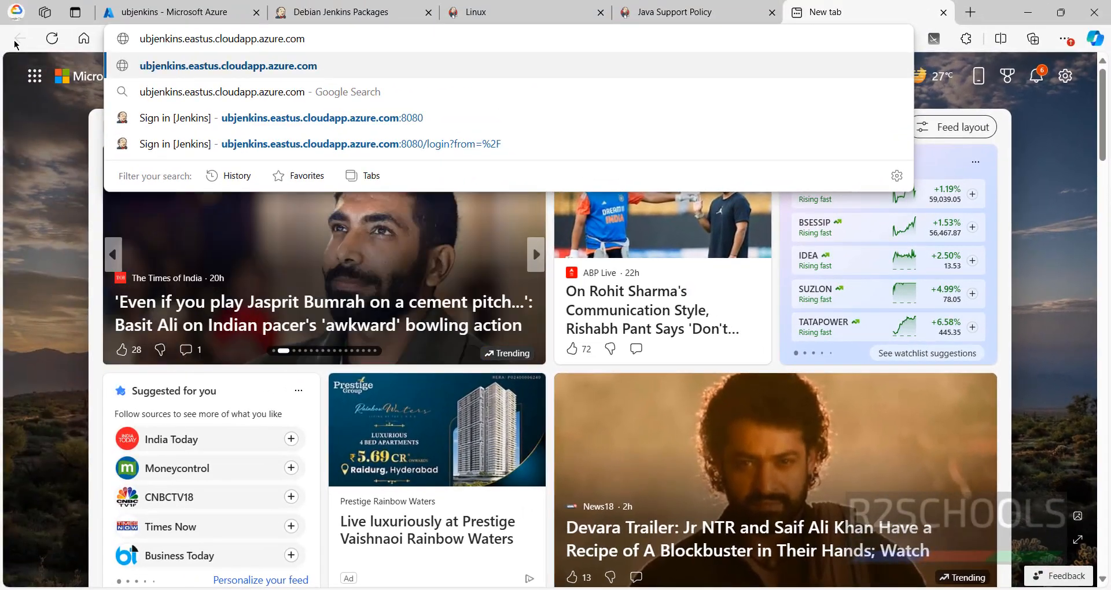
{"action": "type", "text": ":8080"}
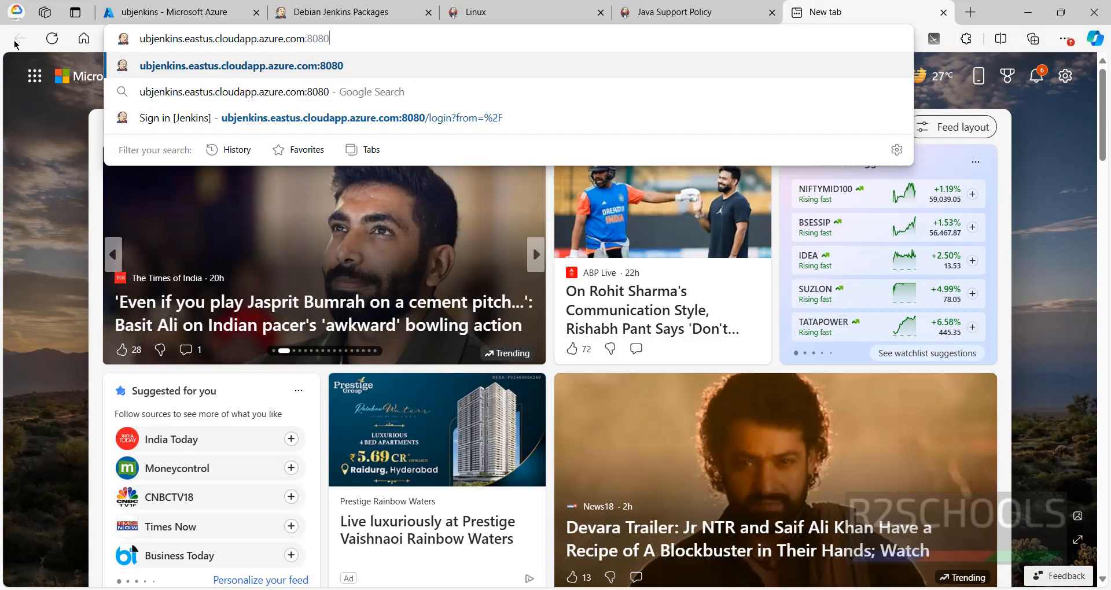
{"action": "key", "text": "Return"}
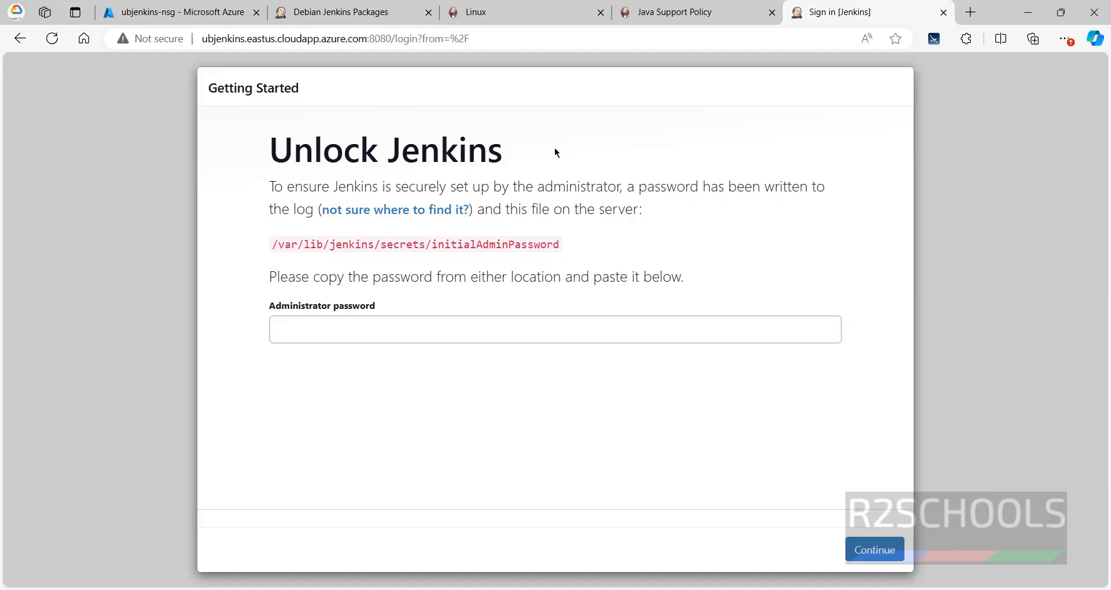
{"action": "left_click", "coordinate": [520, 129]}
Step: Copy the path /var/lib/jenkins/secrets/initialAdminPassword from the Unlock Jenkins page
{"action": "left_click", "coordinate": [337, 331]}
{"action": "left_click_drag", "start_coordinate": [275, 246], "coordinate": [561, 245]}
{"action": "right_click", "coordinate": [526, 243]}
{"action": "left_click", "coordinate": [551, 258]}
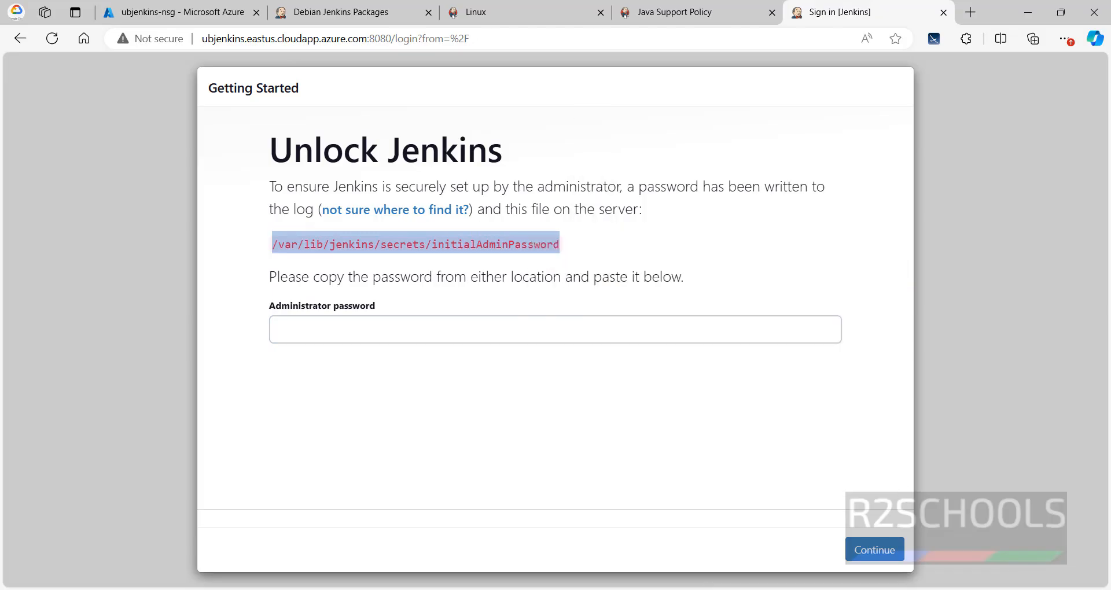
Step: Switch to the PuTTY terminal of ubjenkins and try to display /var/lib/jenkins/secrets/initialAdminPassword with the more command
{"action": "left_click", "coordinate": [722, 589]}
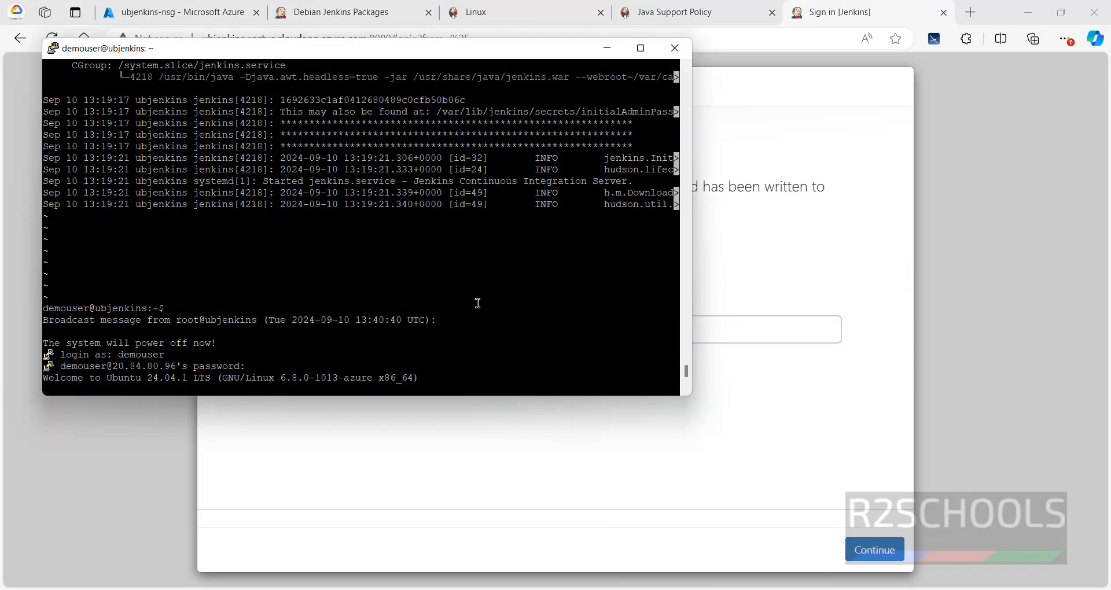
{"action": "key", "text": "Return"}
{"action": "key", "text": "Return"}
{"action": "key", "text": "Return"}
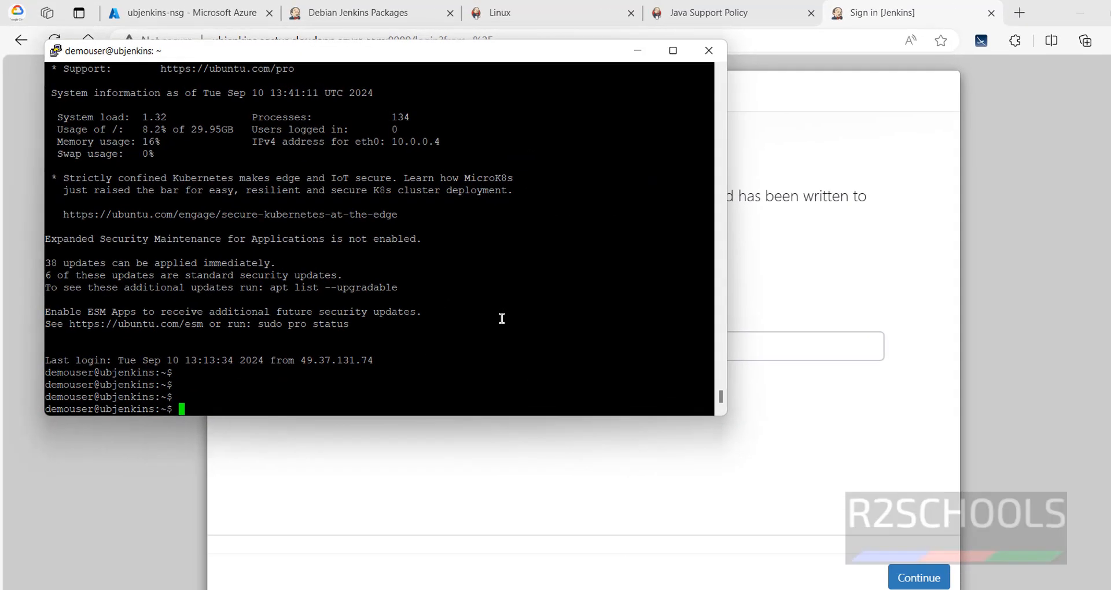
{"action": "right_click", "coordinate": [478, 304]}
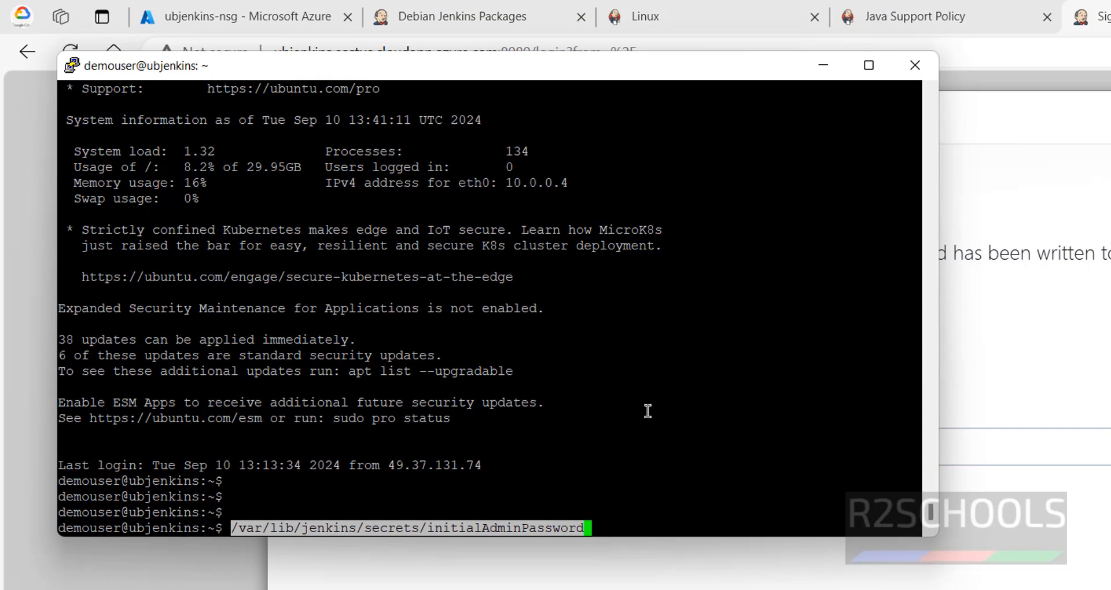
{"action": "key", "text": "Home"}
{"action": "type", "text": "more"}
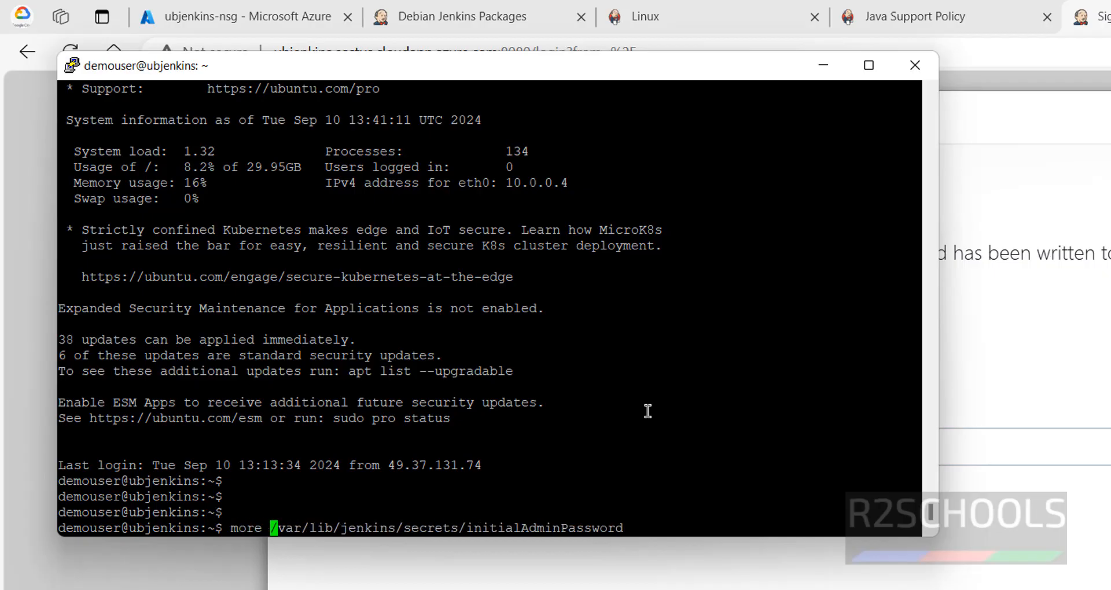
{"action": "key", "text": "Return"}
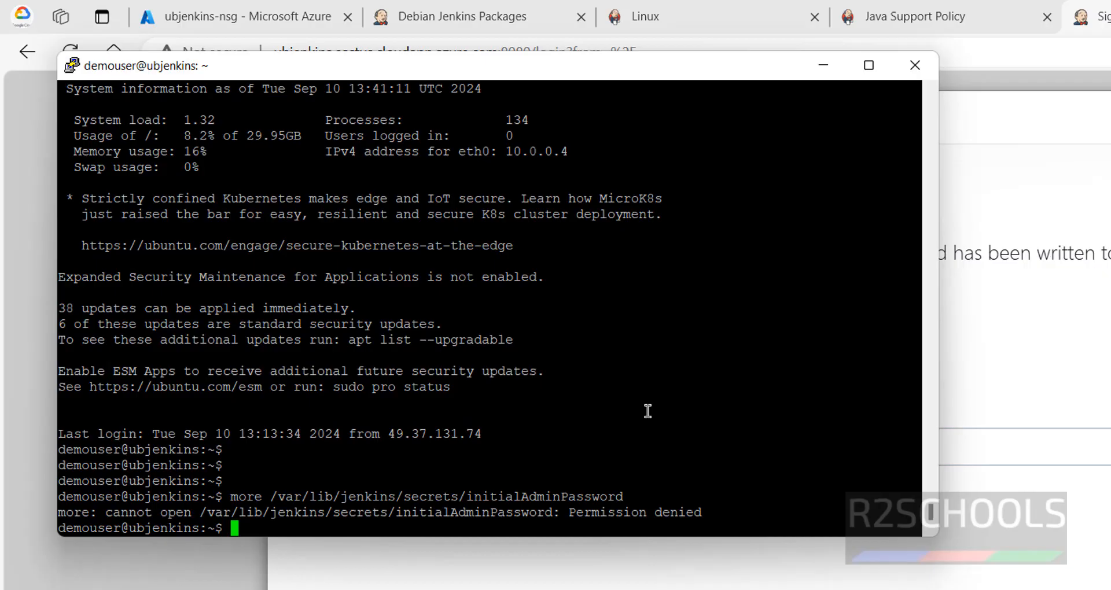
Step: Run sudo more /var/lib/jenkins/secrets/initialAdminPassword and copy the initial administrator password from its output
{"action": "type", "text": "sudo more"}
{"action": "right_click", "coordinate": [648, 411]}
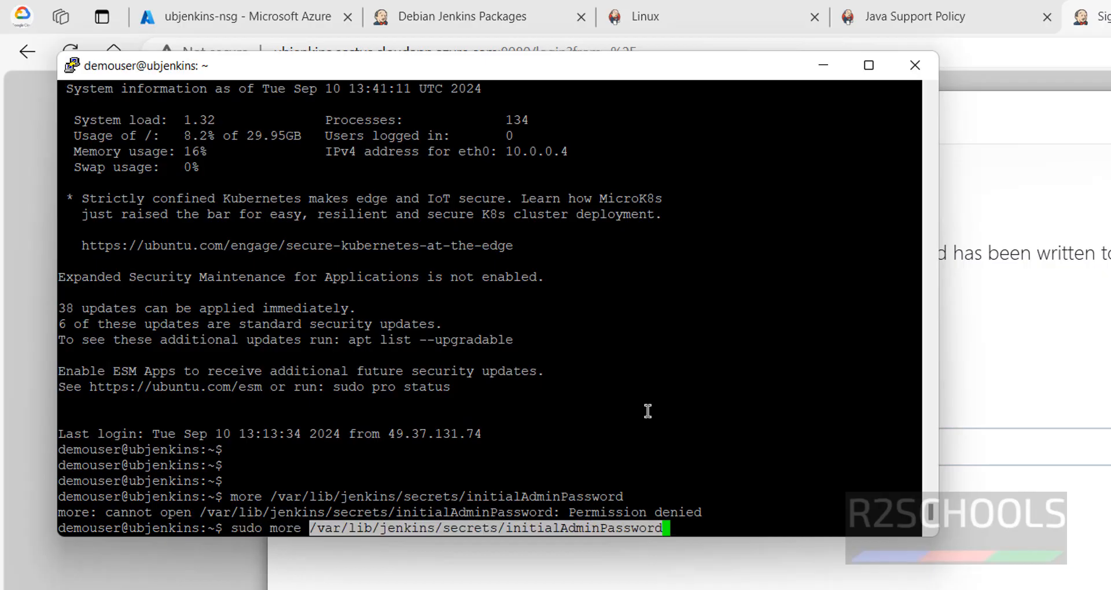
{"action": "key", "text": "Return"}
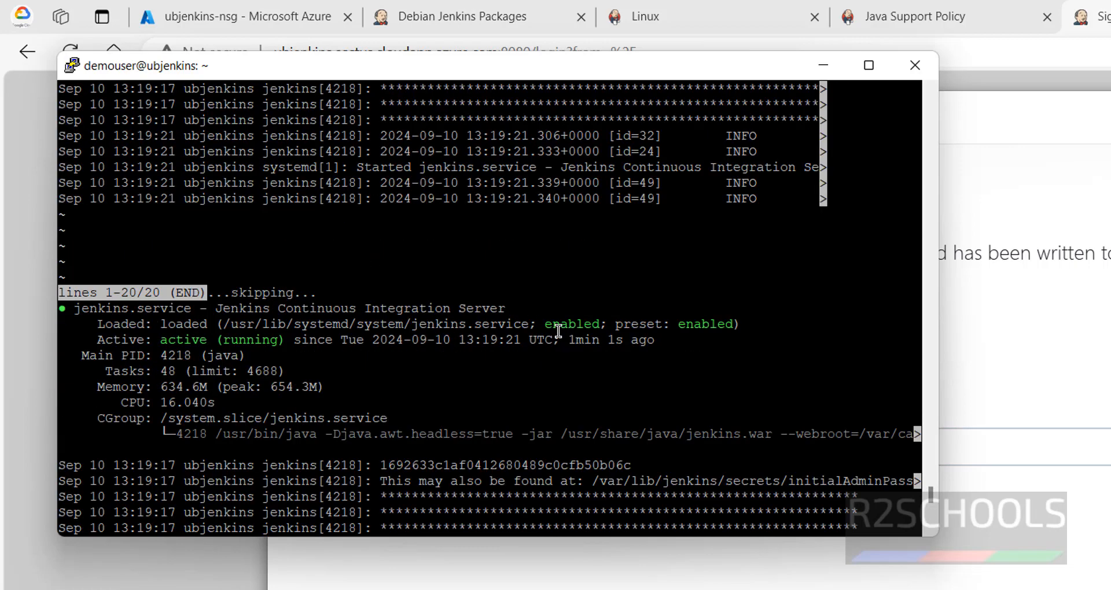
{"action": "scroll", "coordinate": [558, 332], "scroll_direction": "up", "scroll_amount": 1}
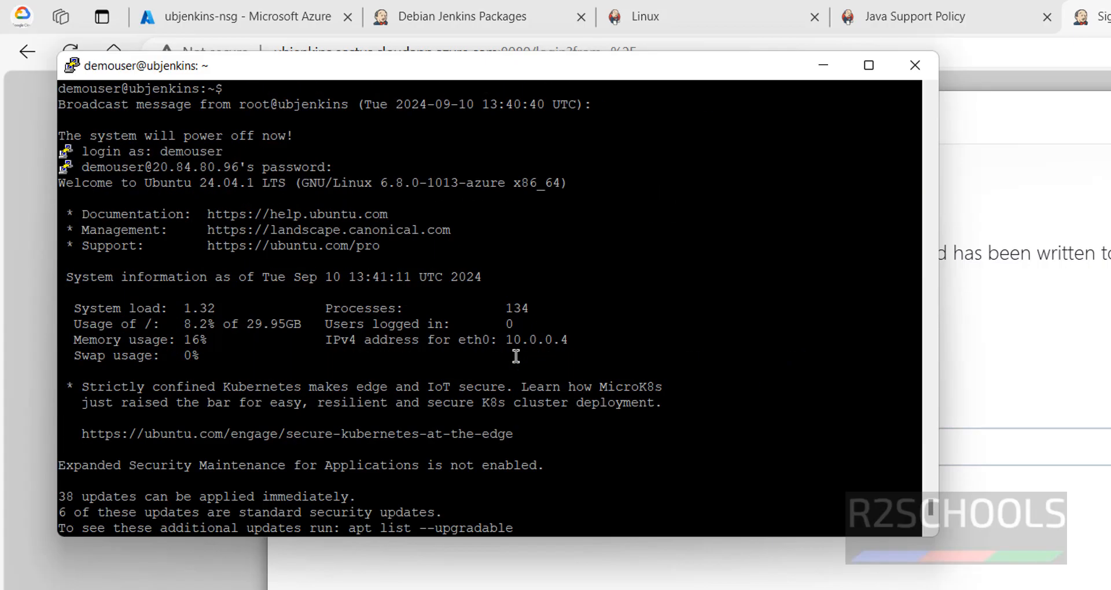
{"action": "double_click", "coordinate": [238, 513]}
{"action": "left_click", "coordinate": [237, 514]}
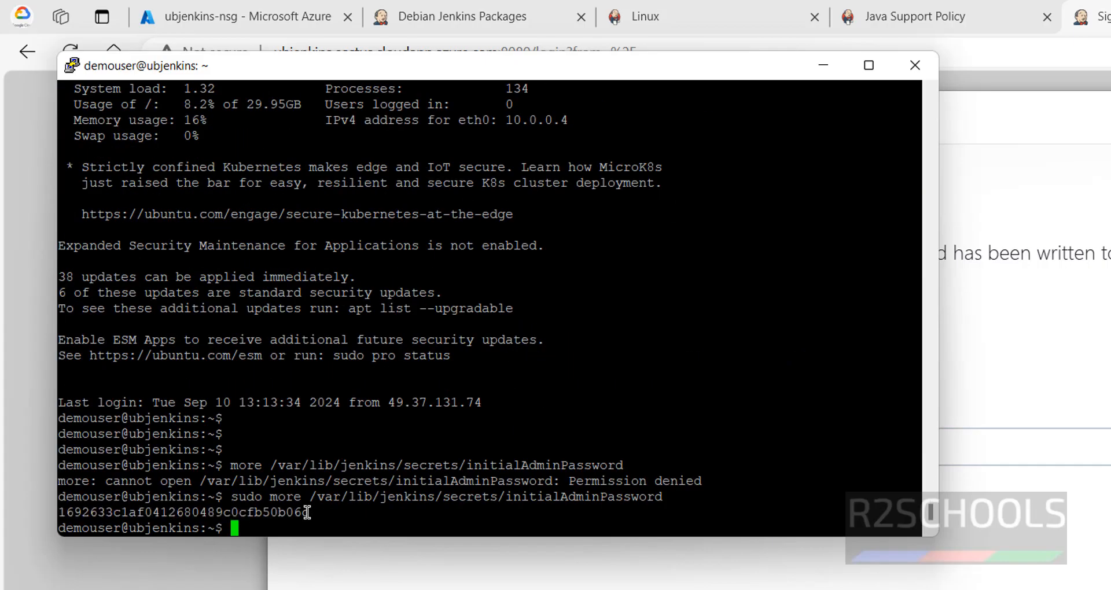
{"action": "double_click", "coordinate": [238, 512]}
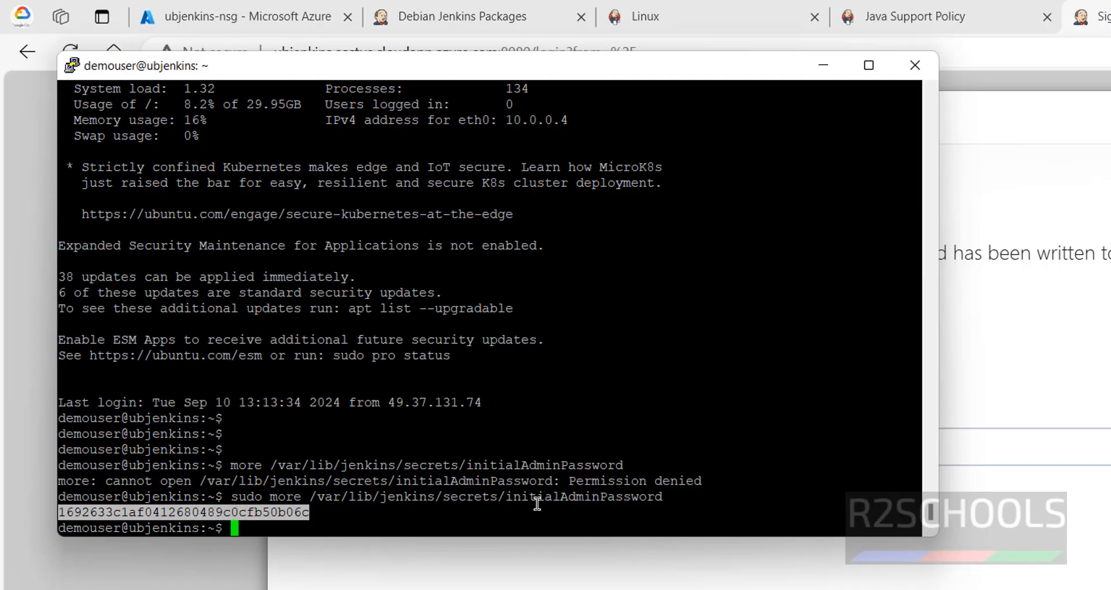
Step: Switch back to Edge, unlock Jenkins with the copied administrator password and decline saving it in the browser
{"action": "left_click", "coordinate": [1018, 452]}
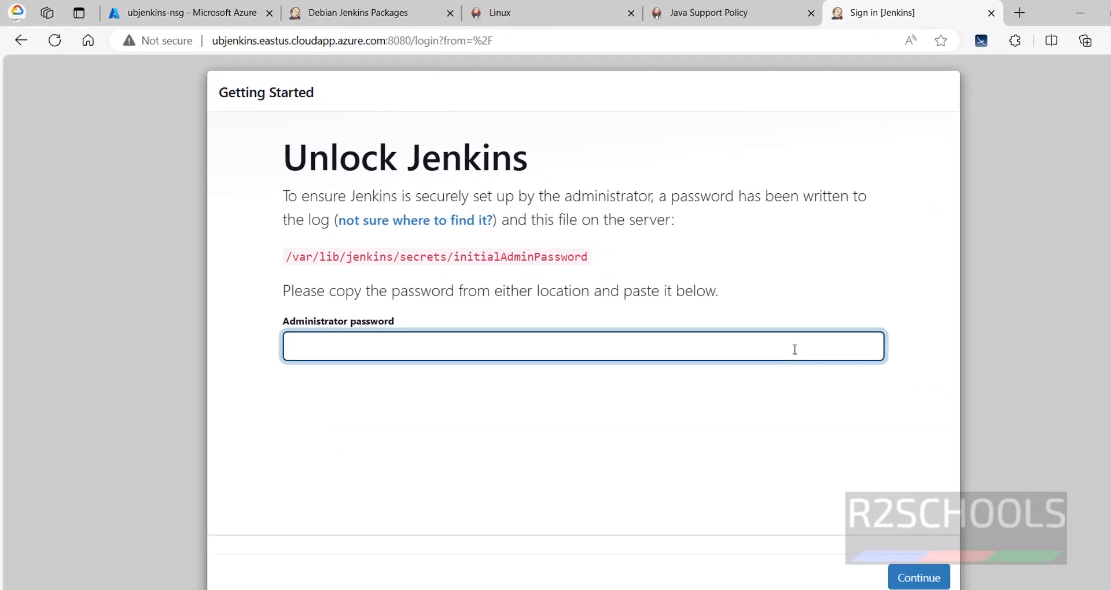
{"action": "key", "text": "ctrl+v"}
{"action": "key", "text": "Return"}
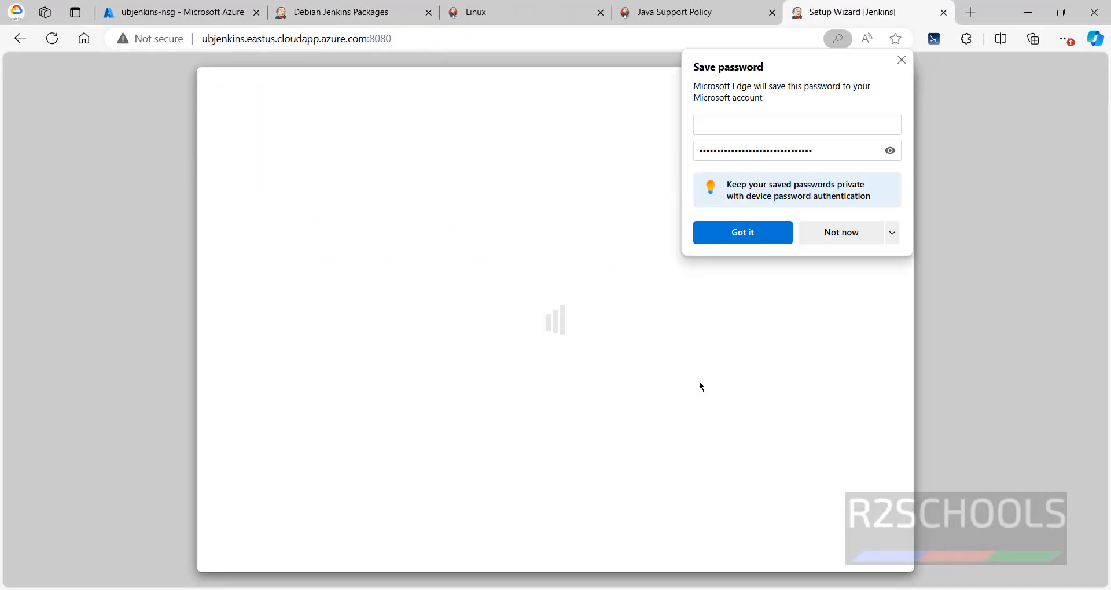
{"action": "left_click", "coordinate": [844, 233]}
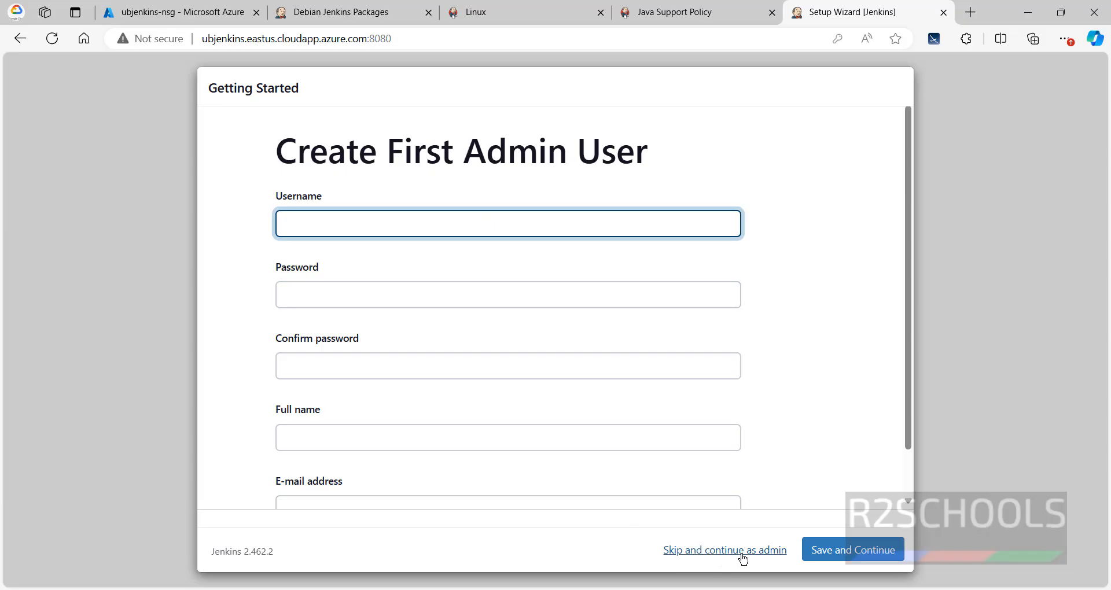
Step: Fill in the first admin user's username as Administrator and enter and confirm the account password
{"action": "left_click", "coordinate": [462, 214]}
{"action": "type", "text": "a"}
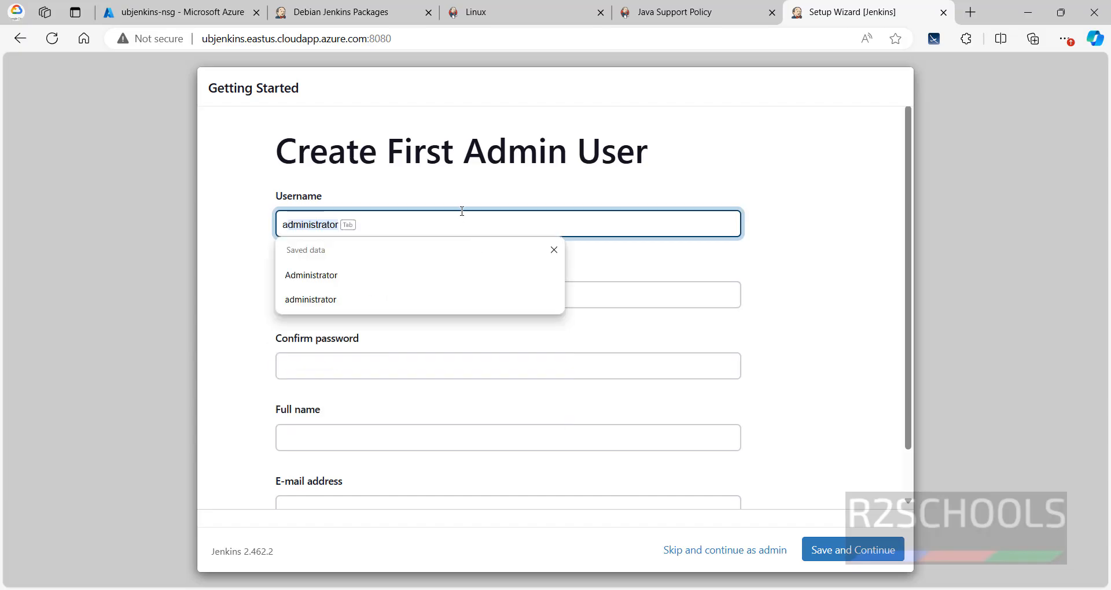
{"action": "type", "text": "dministrator"}
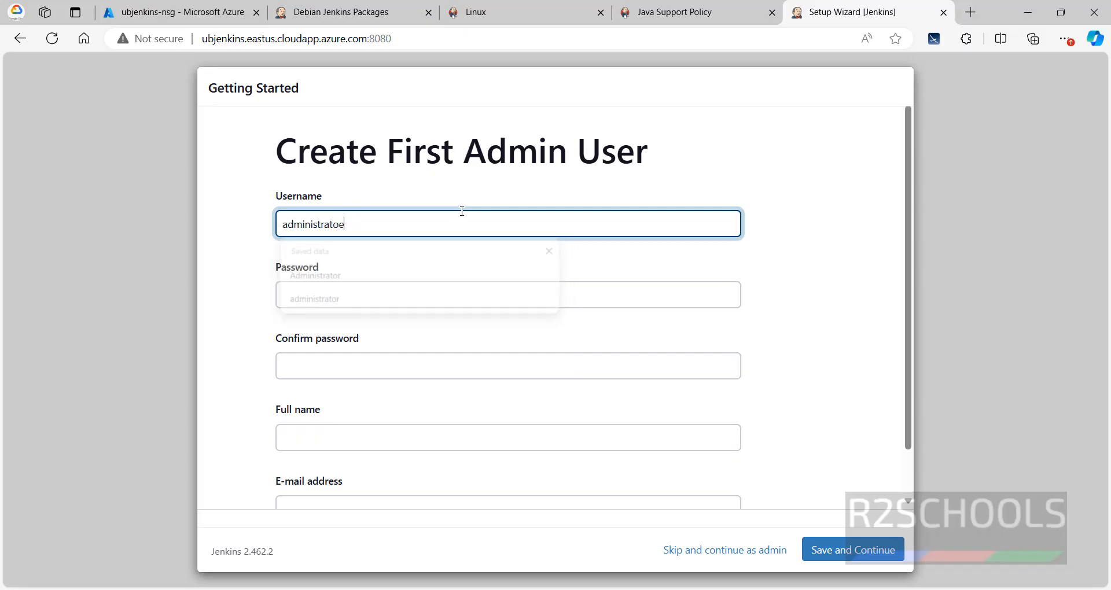
{"action": "key", "text": "Tab"}
{"action": "type", "text": "•••••••••"}
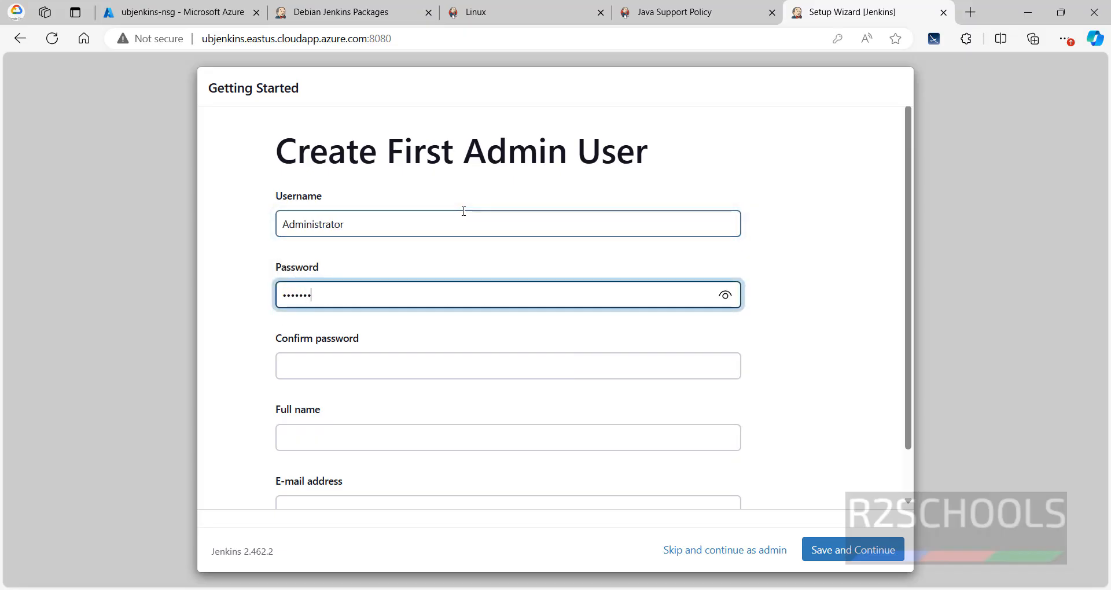
{"action": "key", "text": "Tab"}
{"action": "type", "text": "•••••••••"}
{"action": "key", "text": "Tab"}
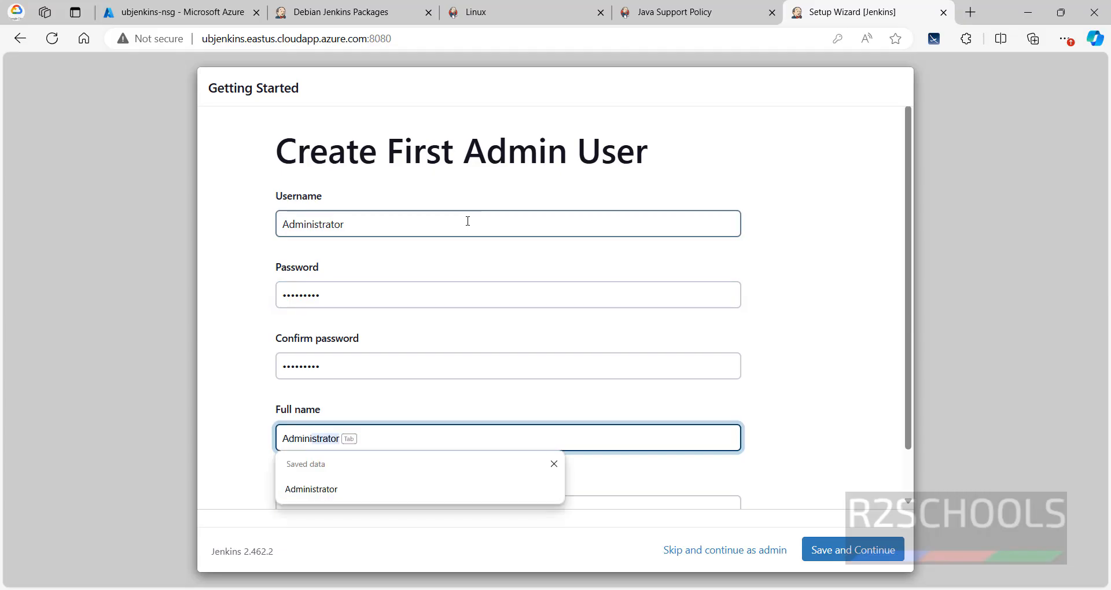
Step: Enter Administrator as the admin user's full name, fill in the e-mail address and save the user
{"action": "key", "text": "Tab"}
{"action": "type", "text": "adm"}
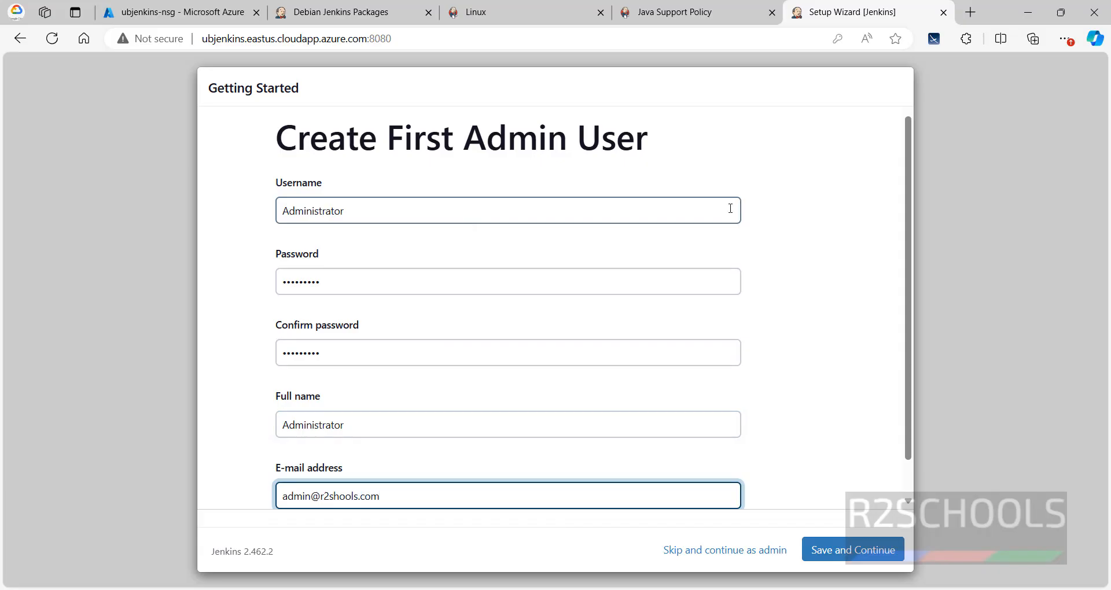
{"action": "scroll", "coordinate": [766, 303], "scroll_direction": "down", "scroll_amount": 1}
{"action": "left_click", "coordinate": [825, 551]}
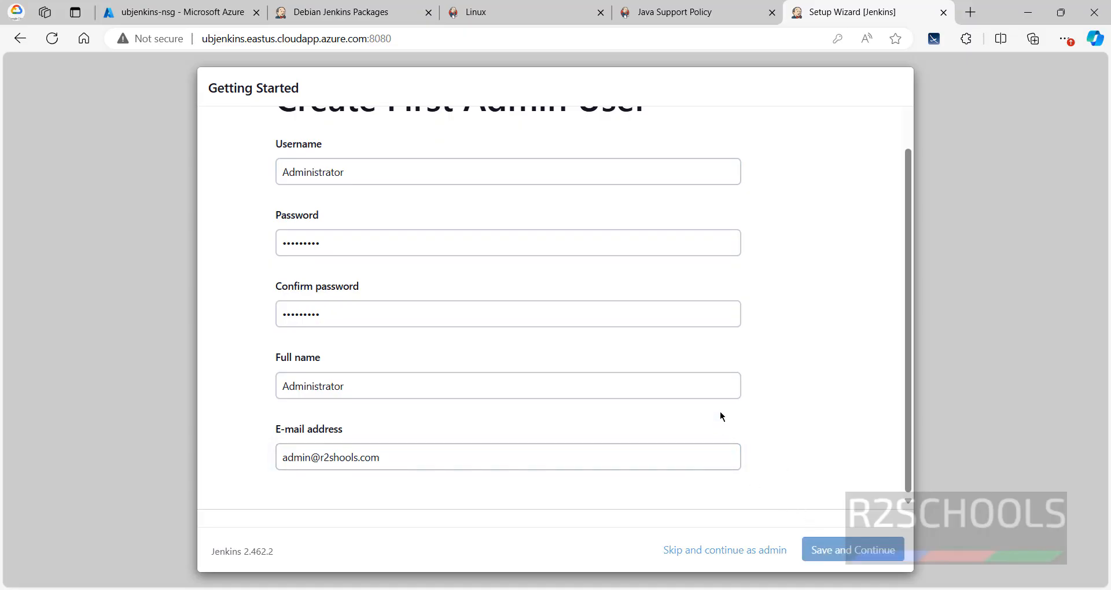
{"action": "left_click", "coordinate": [840, 203]}
{"action": "left_click", "coordinate": [648, 214]}
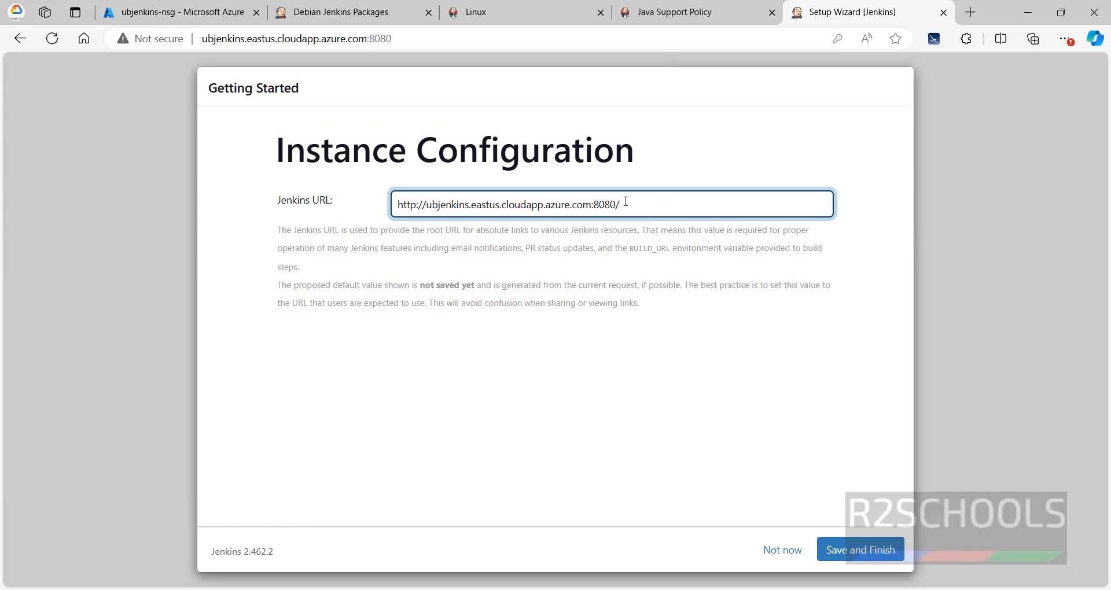
{"action": "left_click_drag", "start_coordinate": [626, 201], "coordinate": [335, 207]}
{"action": "key", "text": "ctrl+c"}
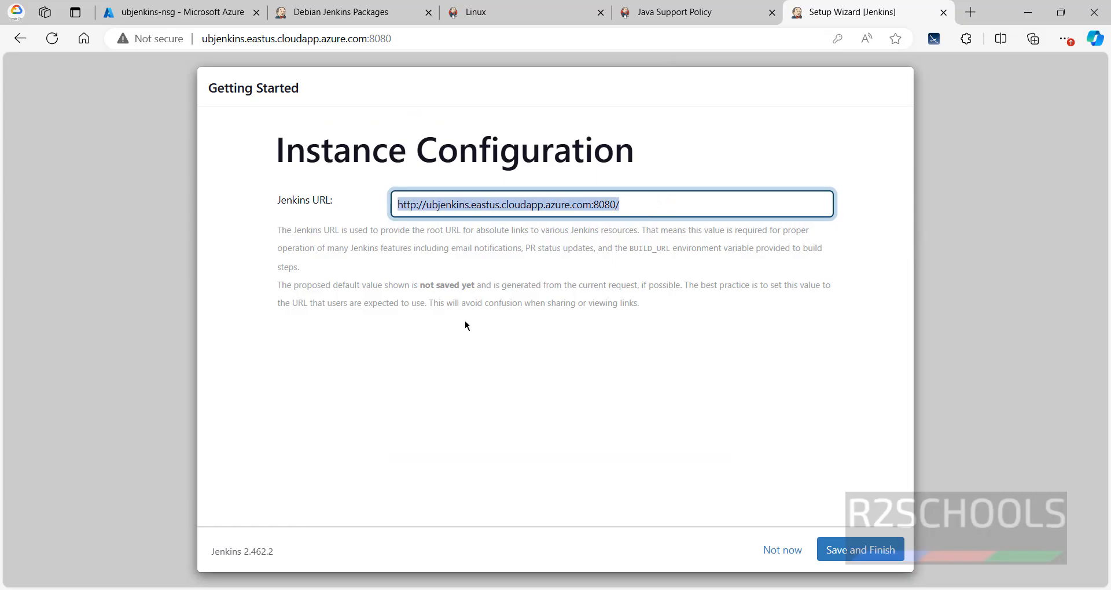
{"action": "left_click", "coordinate": [845, 557]}
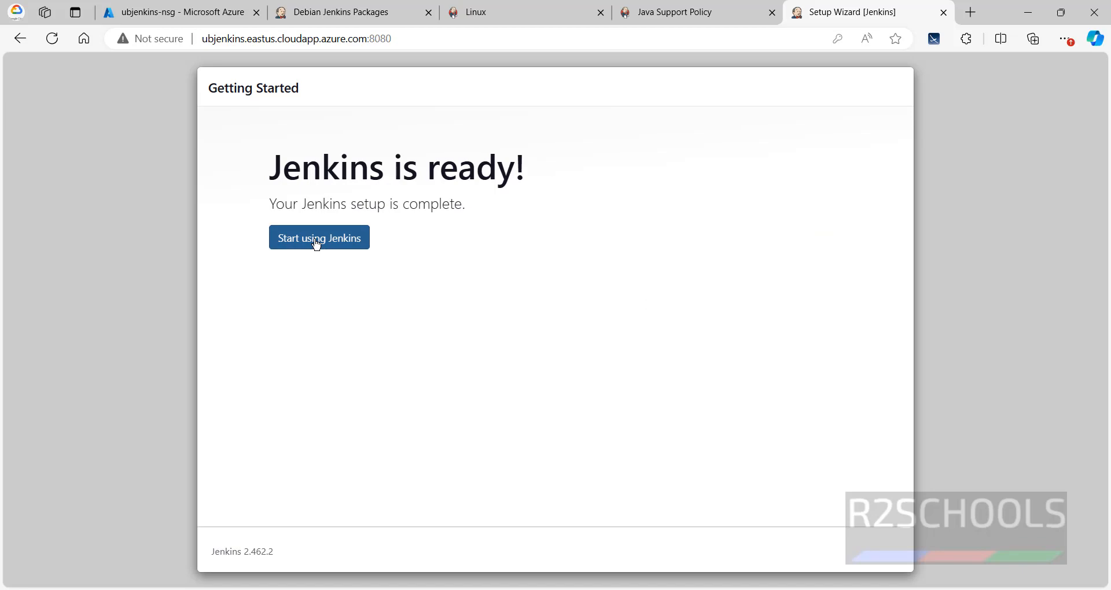
{"action": "left_click", "coordinate": [317, 244]}
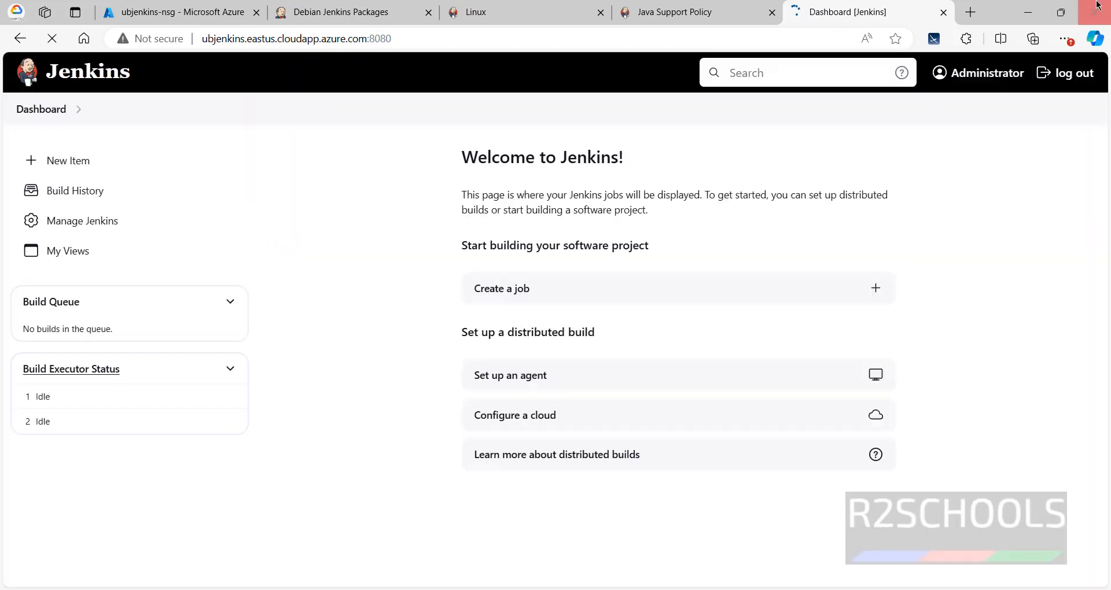
{"action": "left_click", "coordinate": [971, 12]}
{"action": "key", "text": "ctrl+v"}
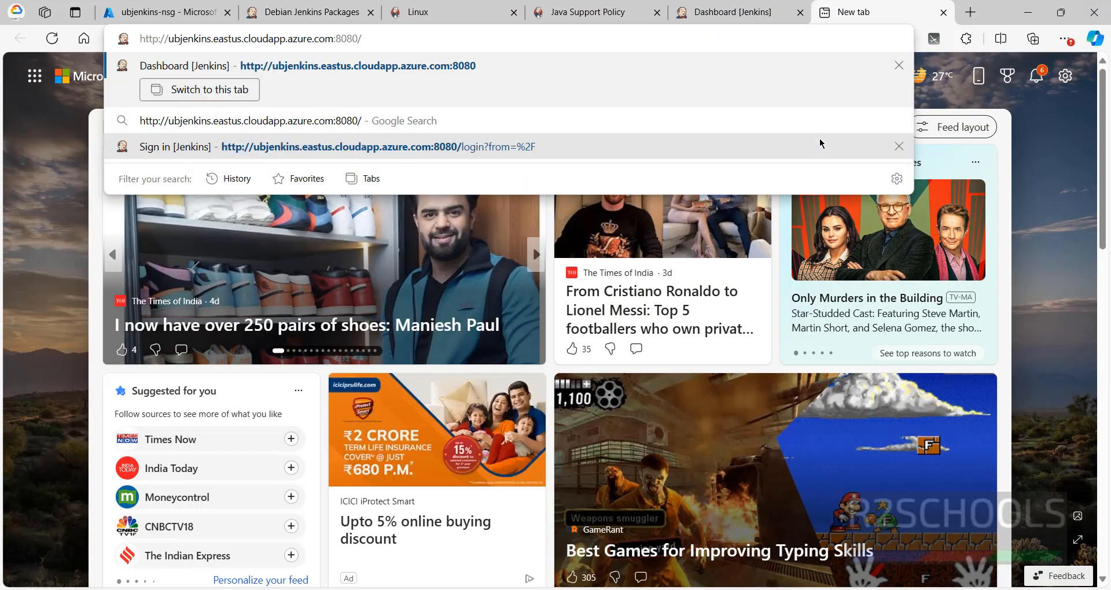
{"action": "key", "text": "Return"}
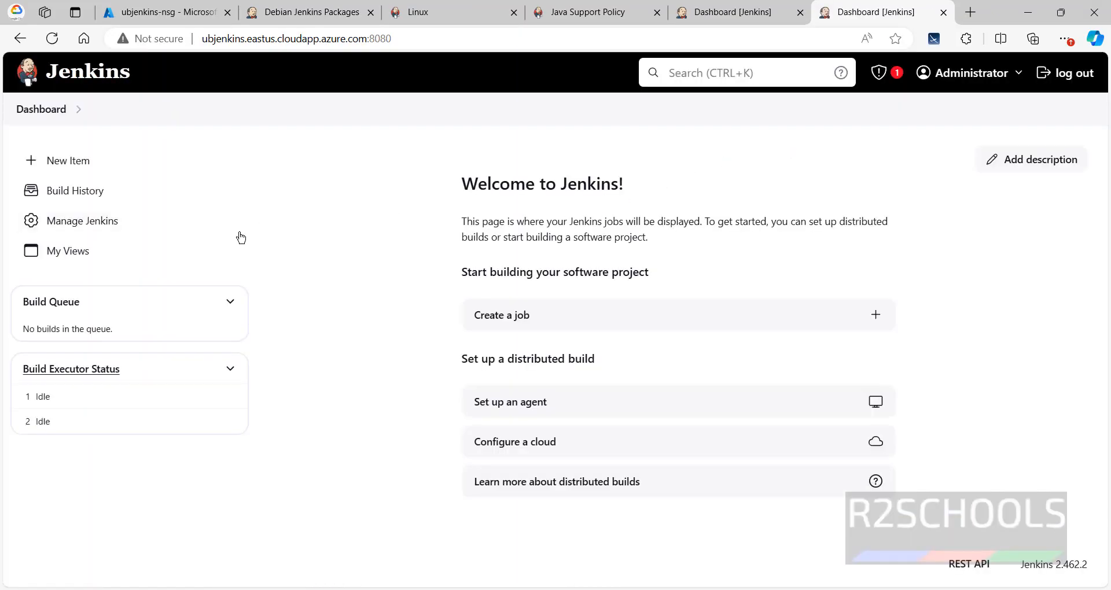
{"action": "left_click", "coordinate": [1073, 78]}
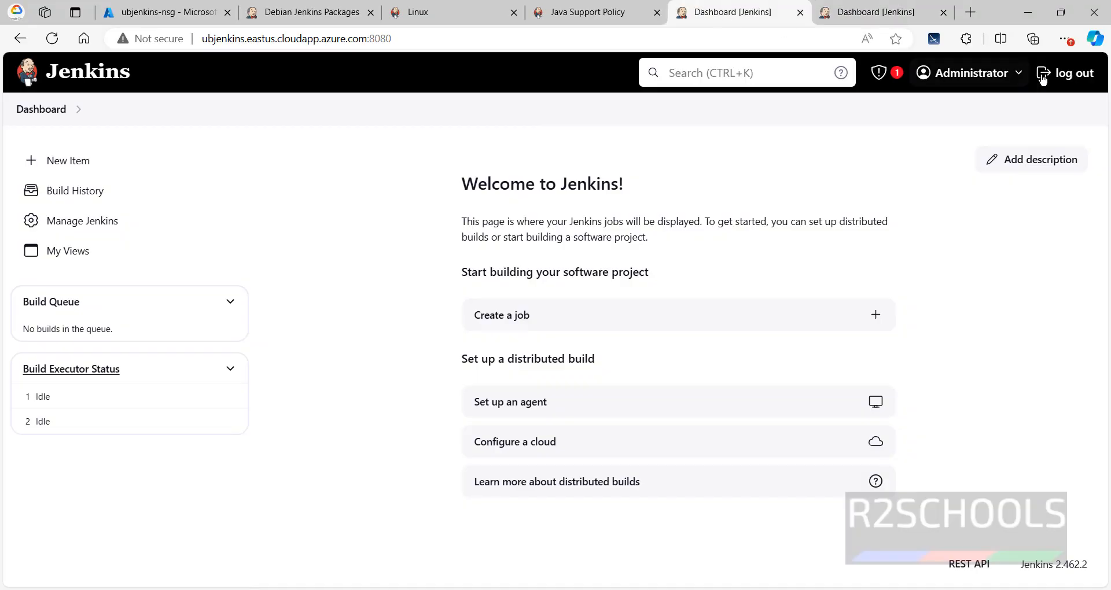
{"action": "key", "text": "ctrl+w"}
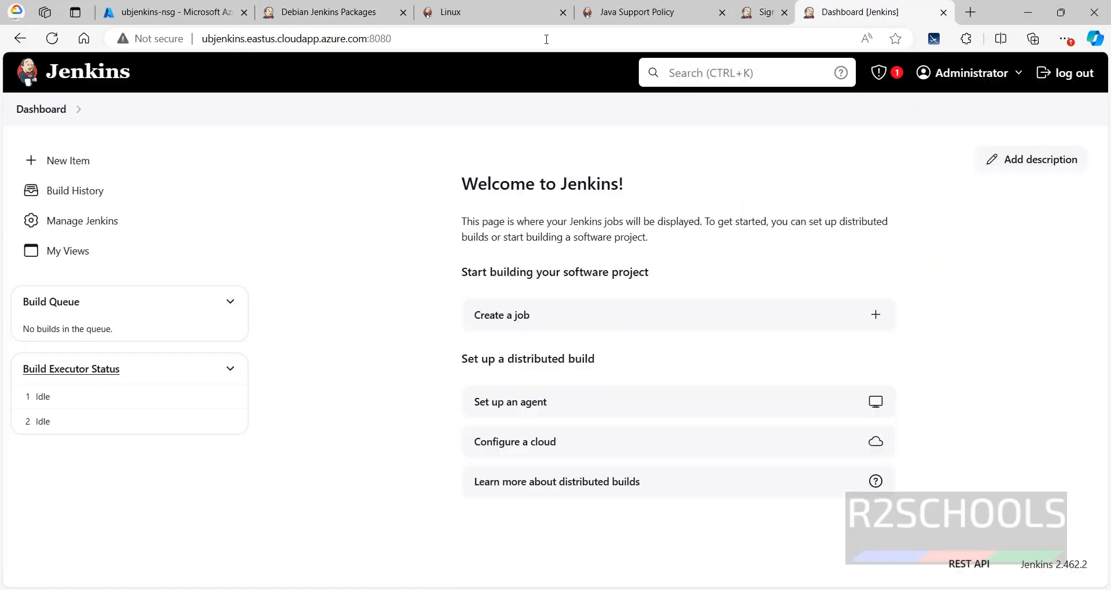
{"action": "key", "text": "ctrl+w"}
{"action": "key", "text": "ctrl+t"}
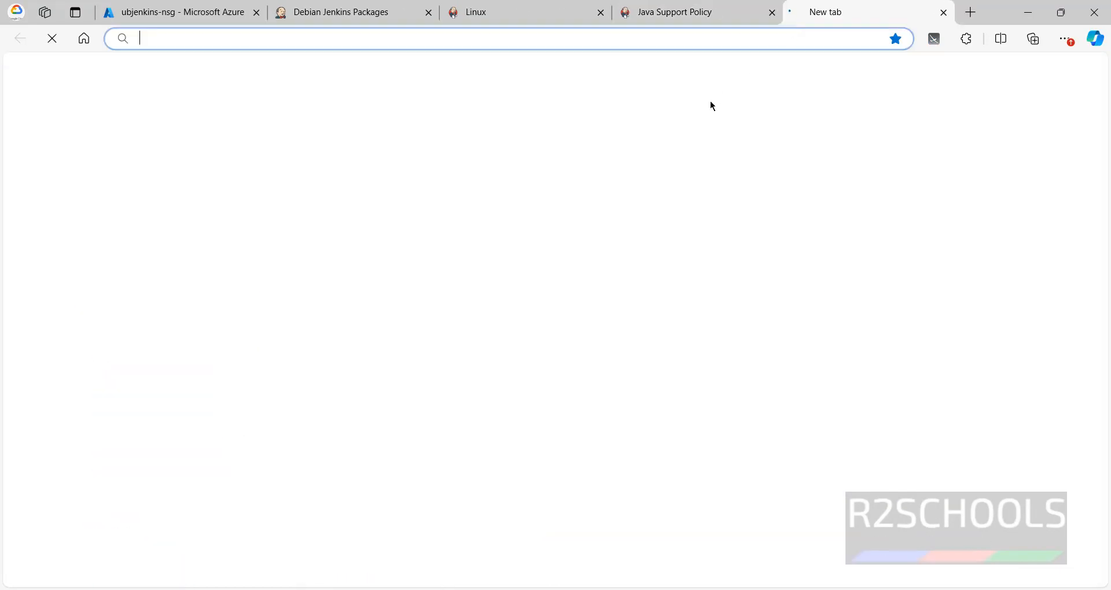
{"action": "key", "text": "ctrl+v"}
{"action": "key", "text": "Return"}
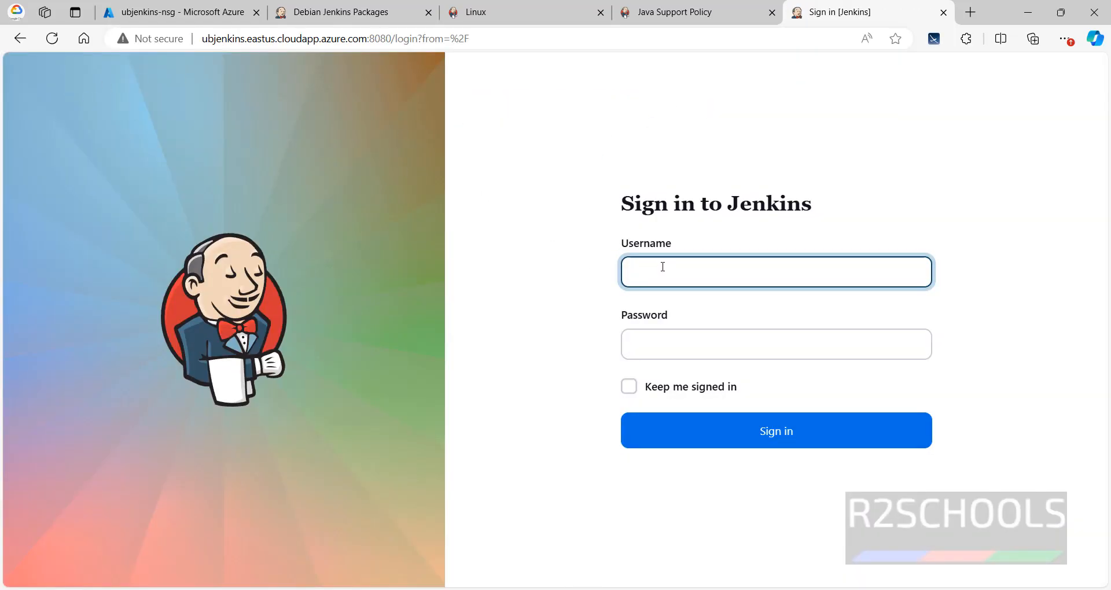
Step: Sign in to Jenkins as administrator with the account password and decline saving the password in the browser
{"action": "type", "text": "administrator"}
{"action": "key", "text": "Tab"}
{"action": "type", "text": "****"}
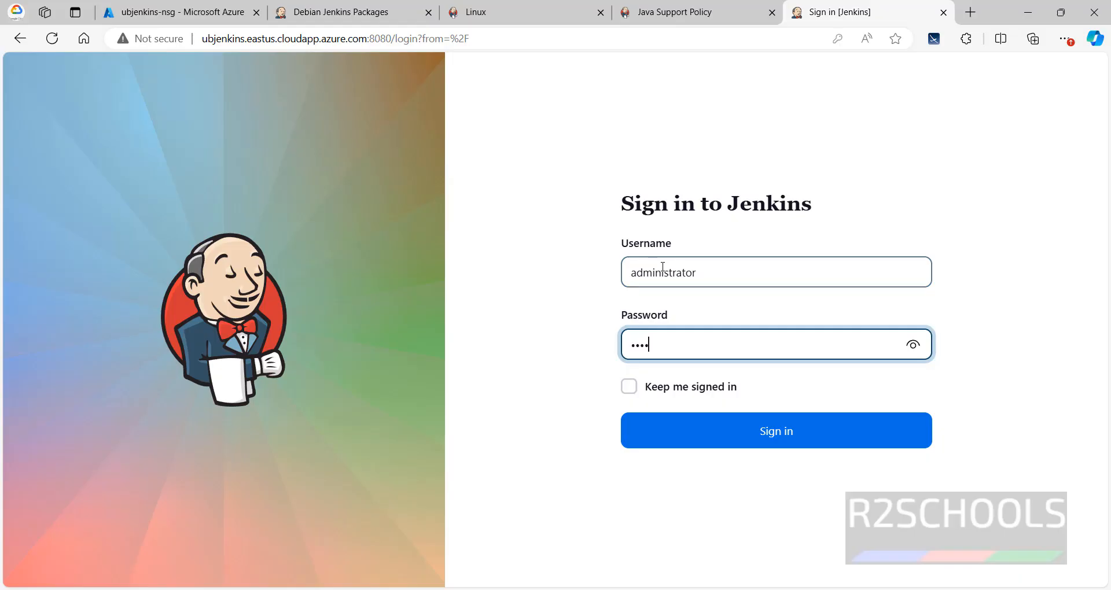
{"action": "type", "text": "*****"}
{"action": "key", "text": "Return"}
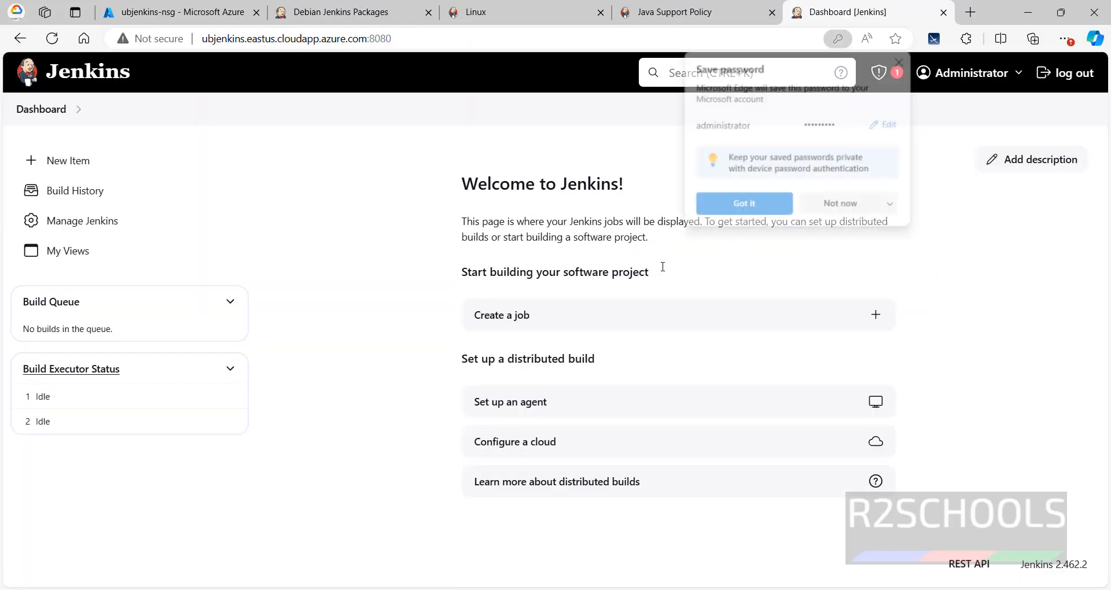
{"action": "left_click", "coordinate": [851, 209]}
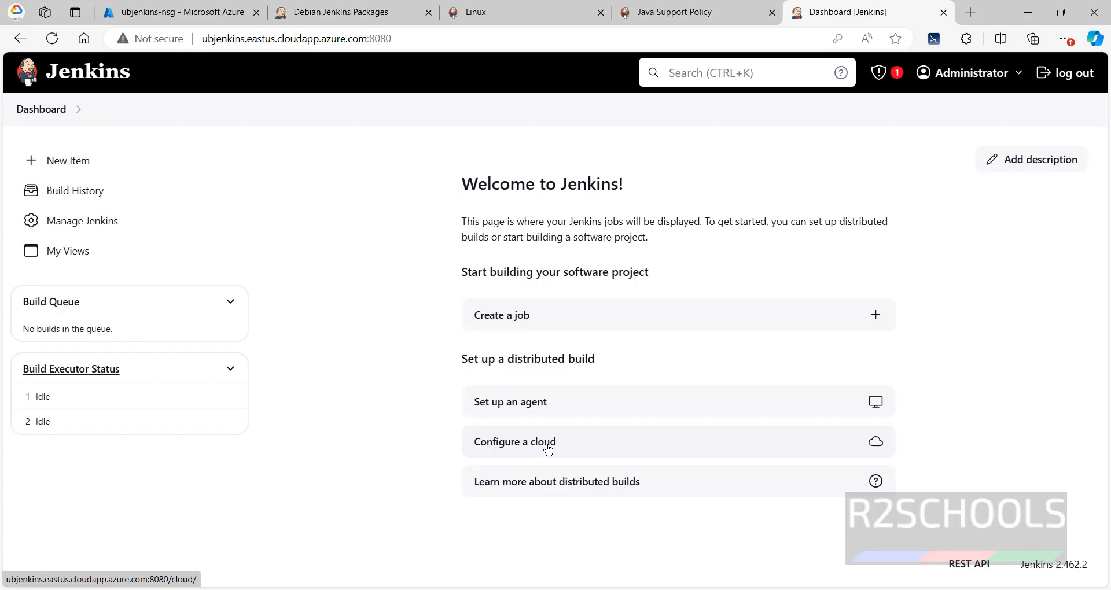
Step: Open Manage Jenkins and look through its system configuration and security settings
{"action": "left_click", "coordinate": [93, 225]}
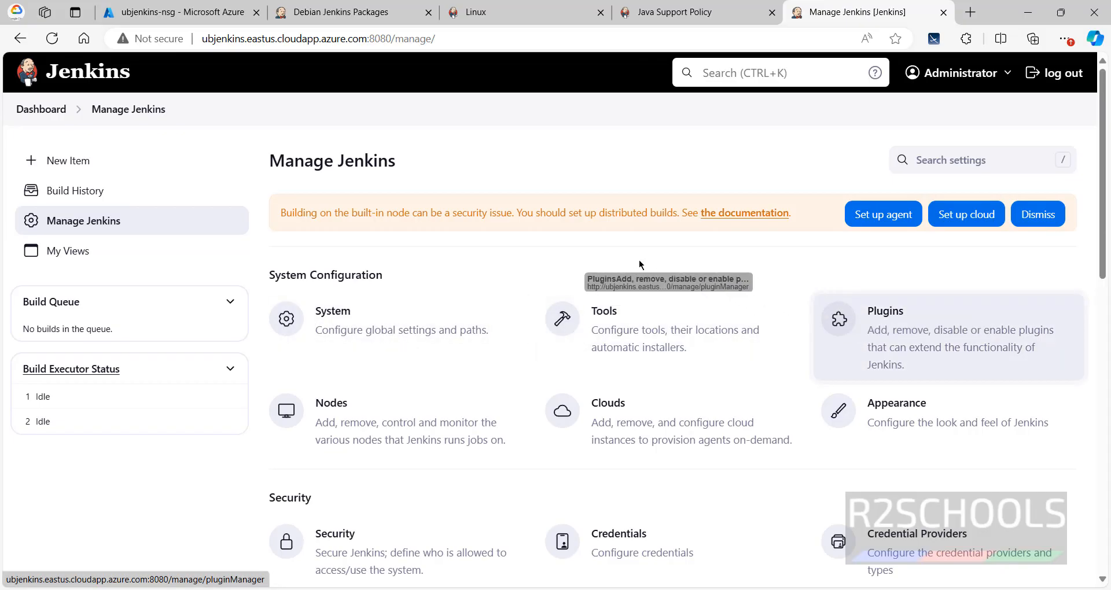
{"action": "scroll", "coordinate": [637, 256], "scroll_direction": "down", "scroll_amount": 2}
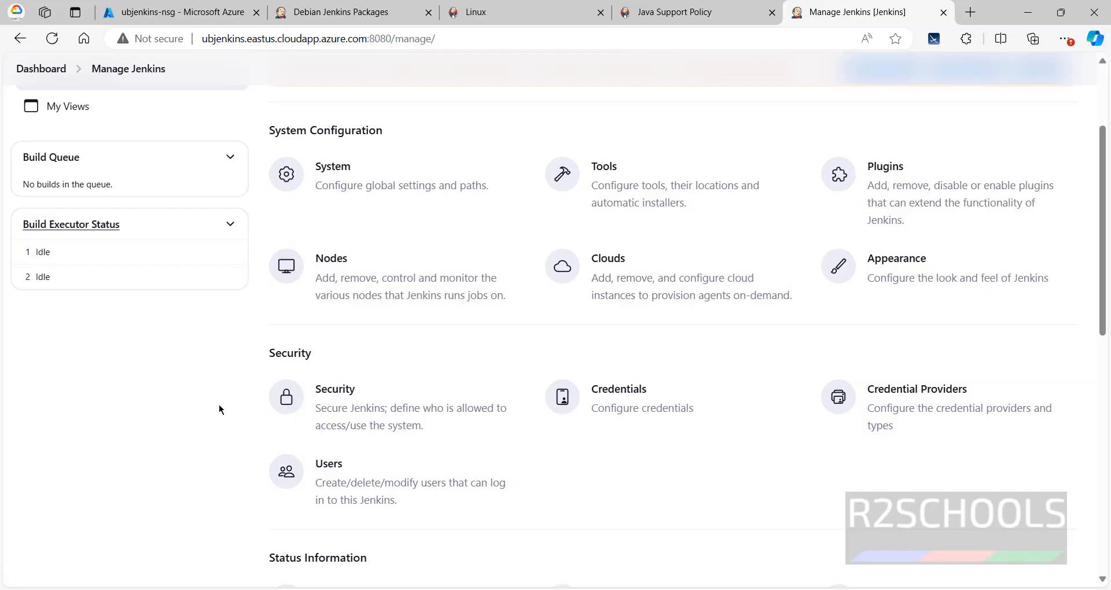
{"action": "scroll", "coordinate": [219, 405], "scroll_direction": "up", "scroll_amount": 2}
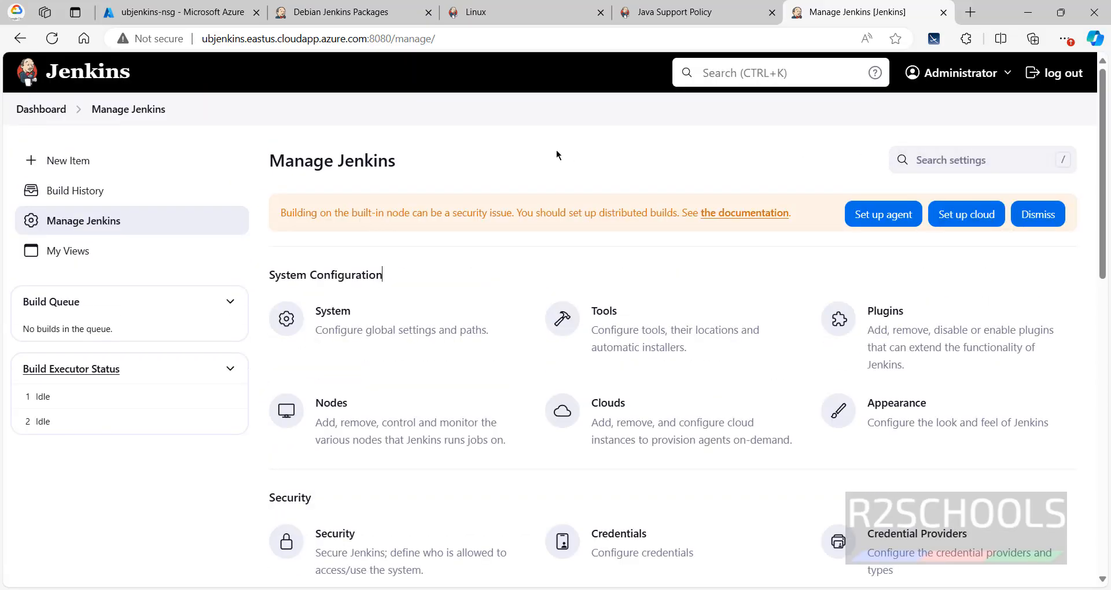